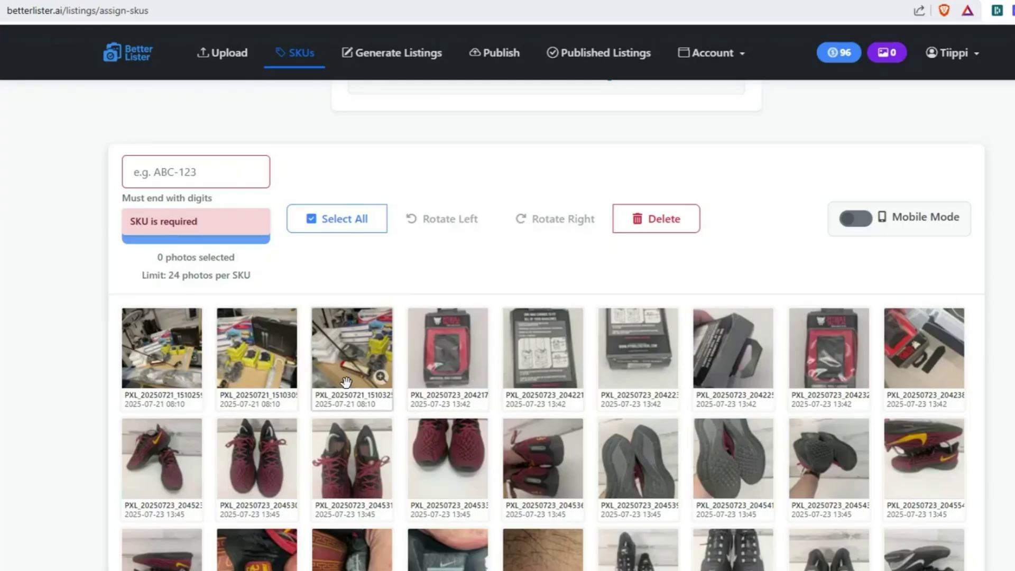
click(191, 169)
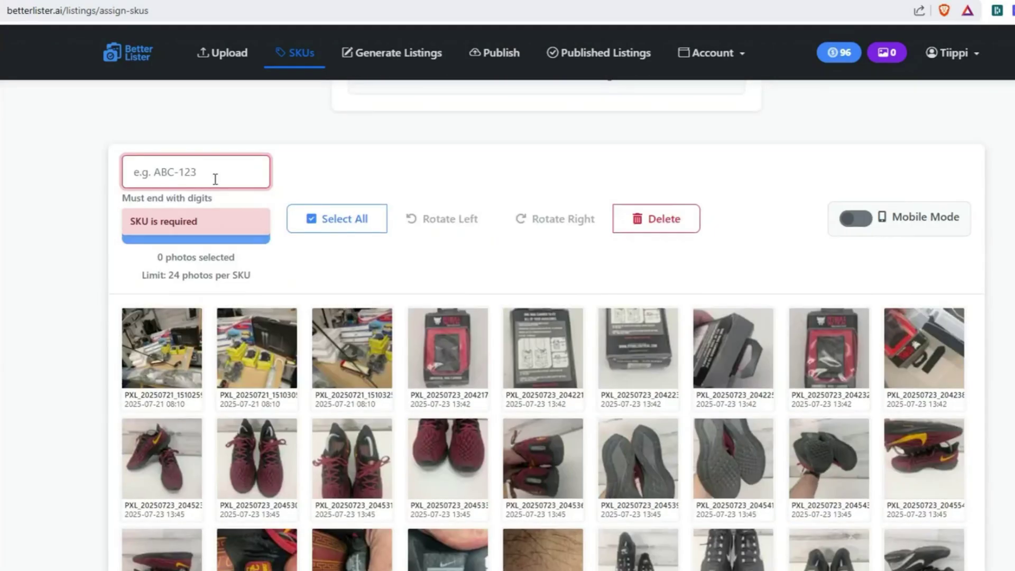
text(07)
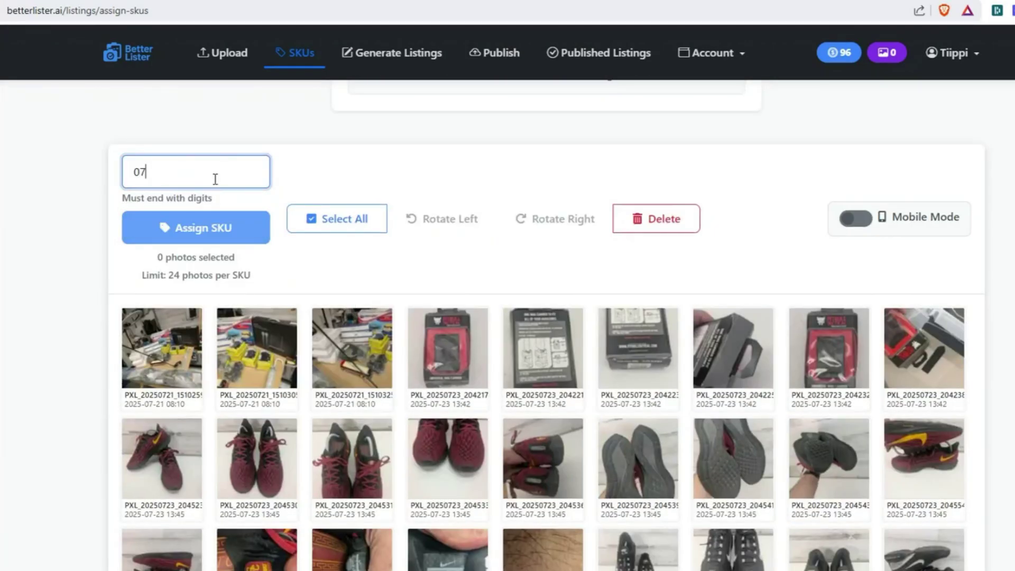
text(1820)
text(25)
text(000)
text(-)
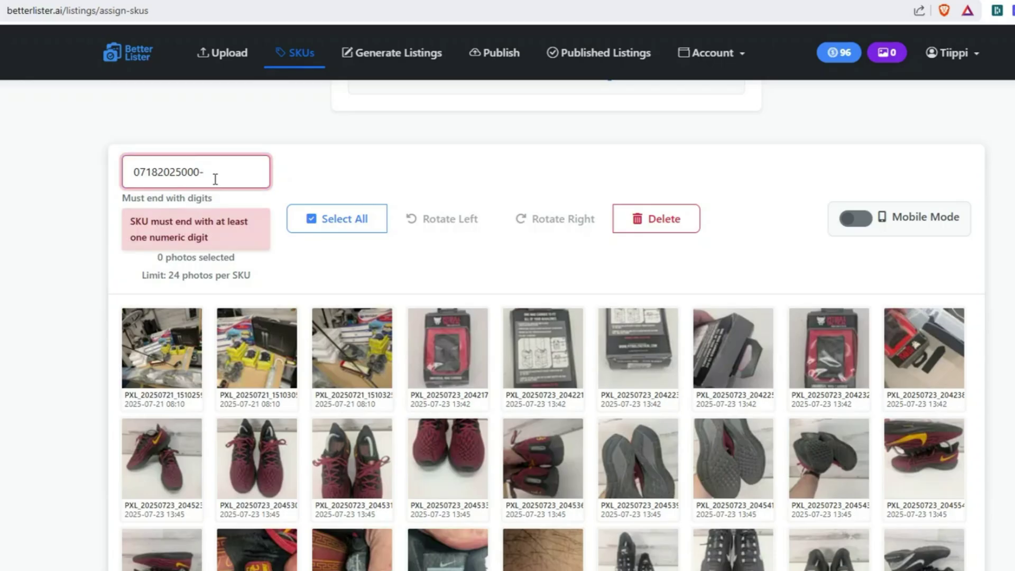
click(459, 346)
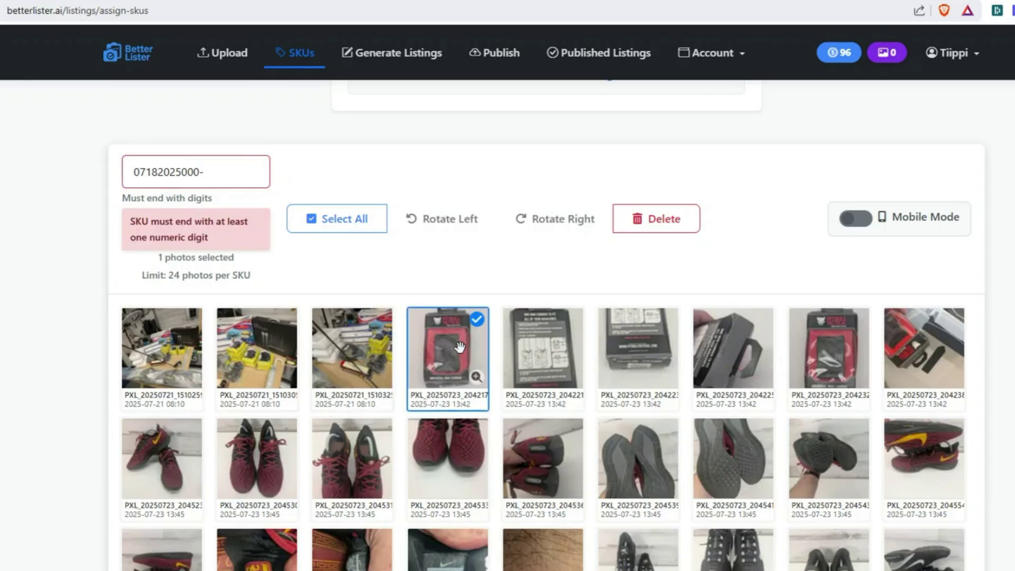
shift+click(909, 353)
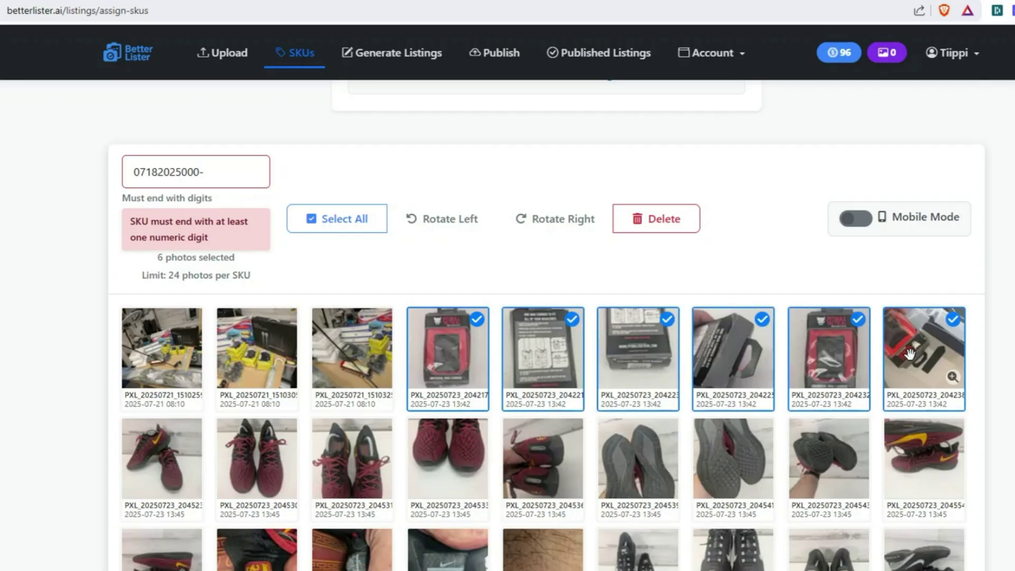
click(230, 168)
text(i1)
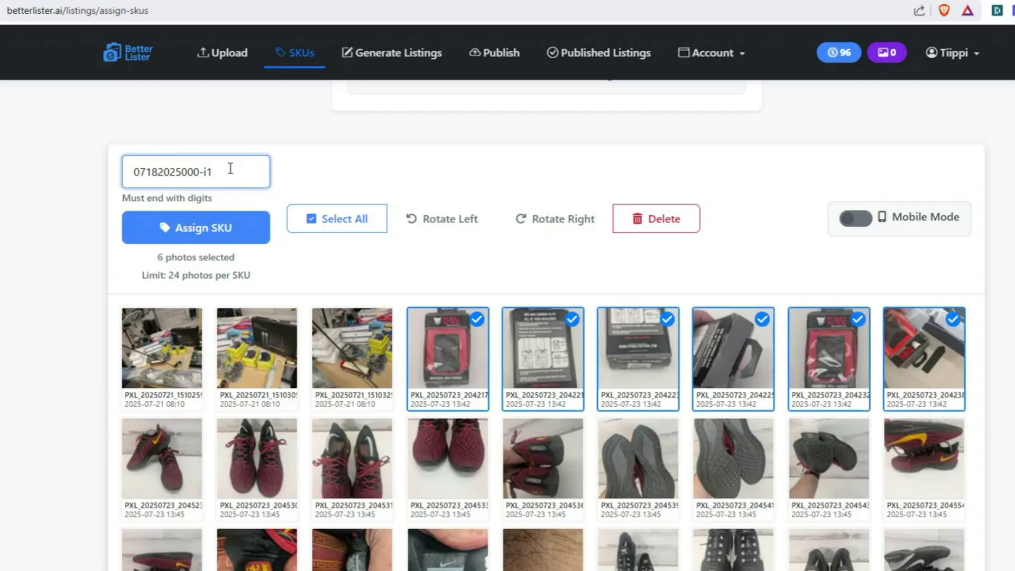
key(BackSpace)
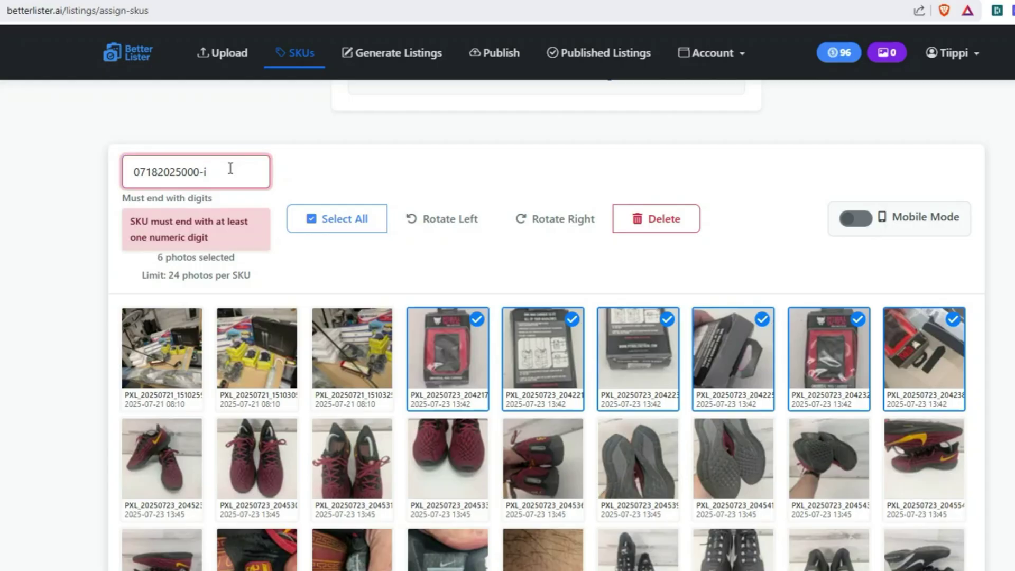
text(1)
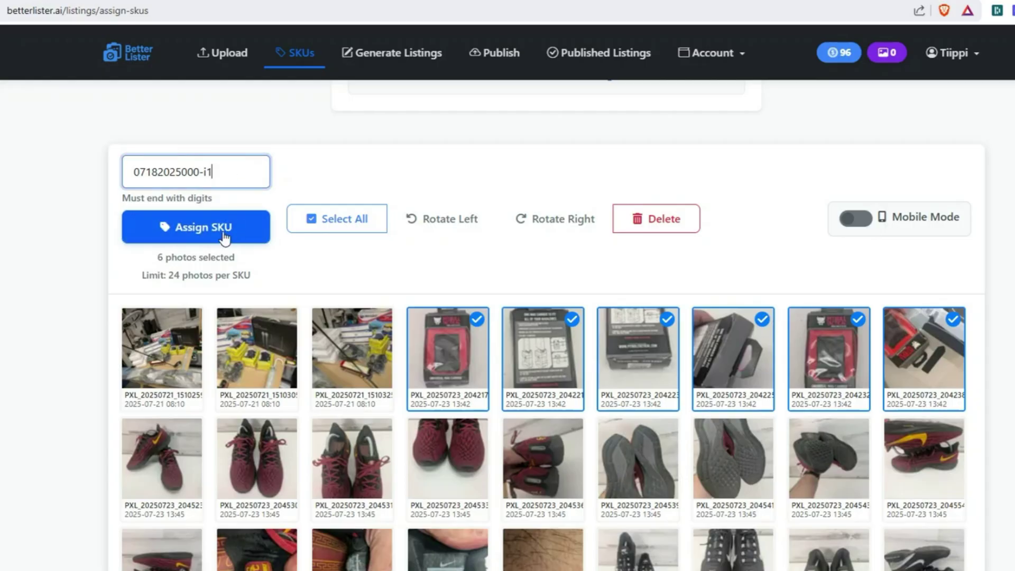
Assign SKU i1 to the six box photos and select the maroon shoe photos
click(224, 238)
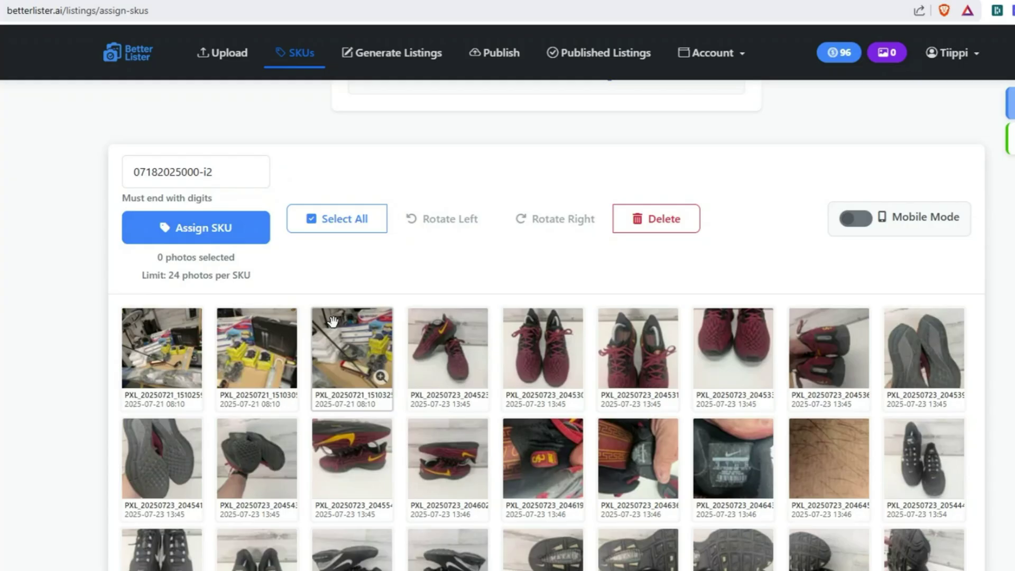
click(446, 353)
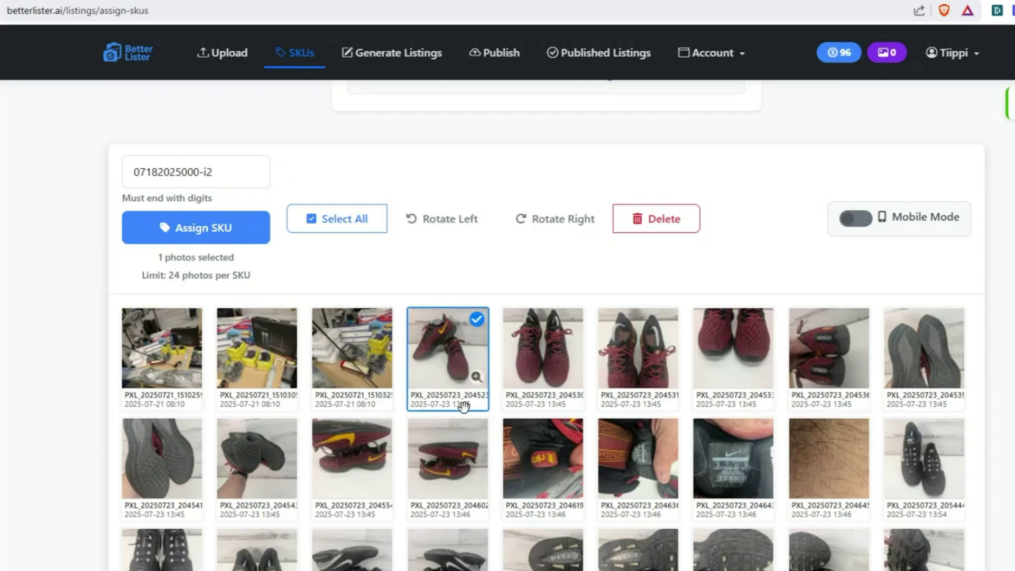
shift+click(724, 455)
click(220, 171)
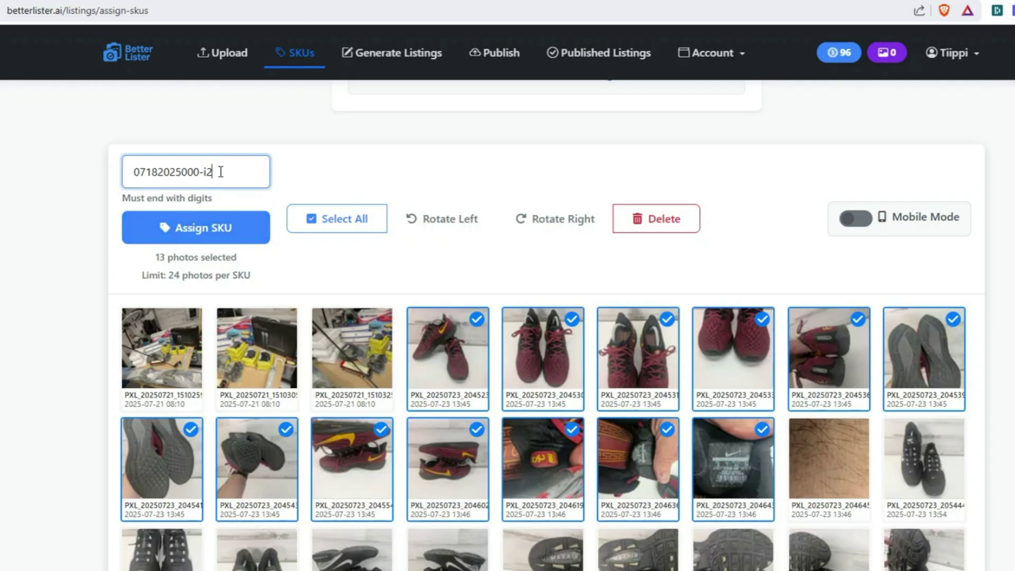
key(BackSpace)
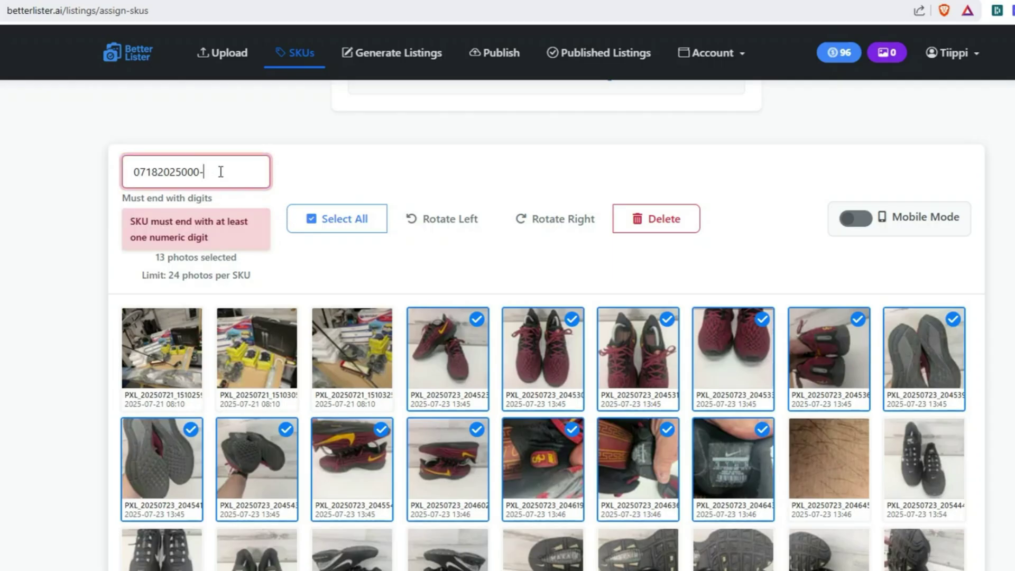
key(BackSpace)
text(-1)
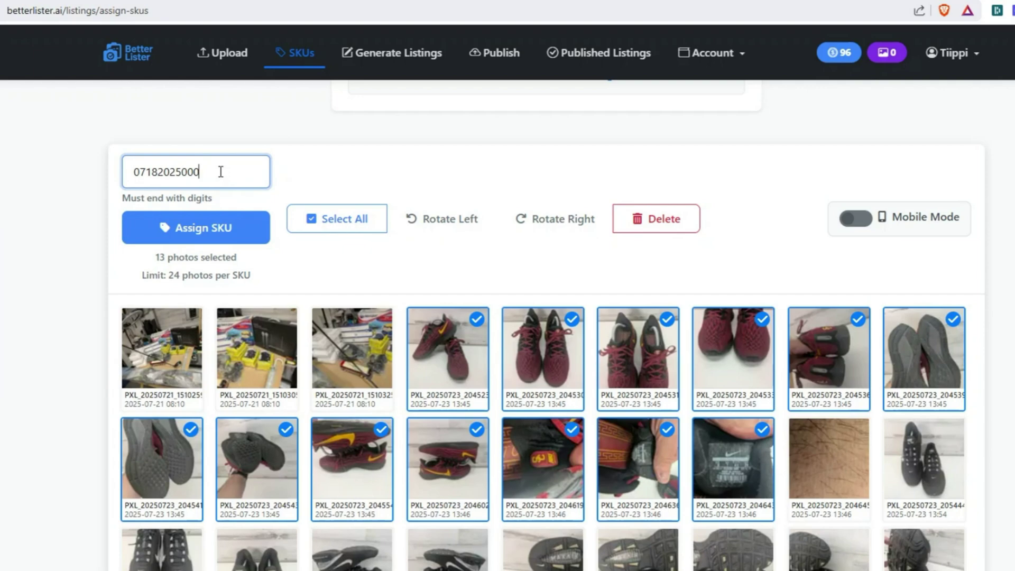
key(BackSpace)
text(-)
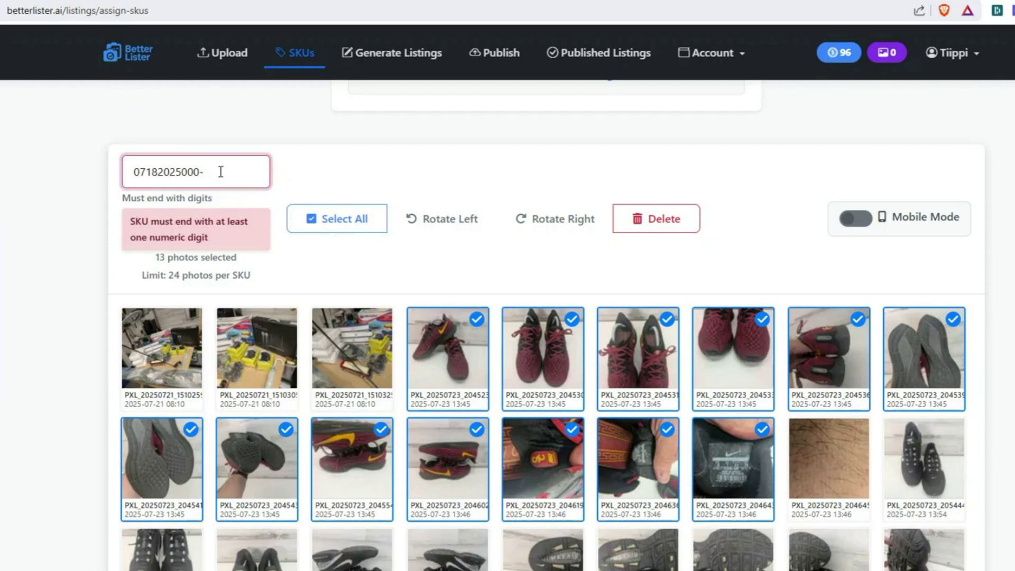
text(shoe\1)
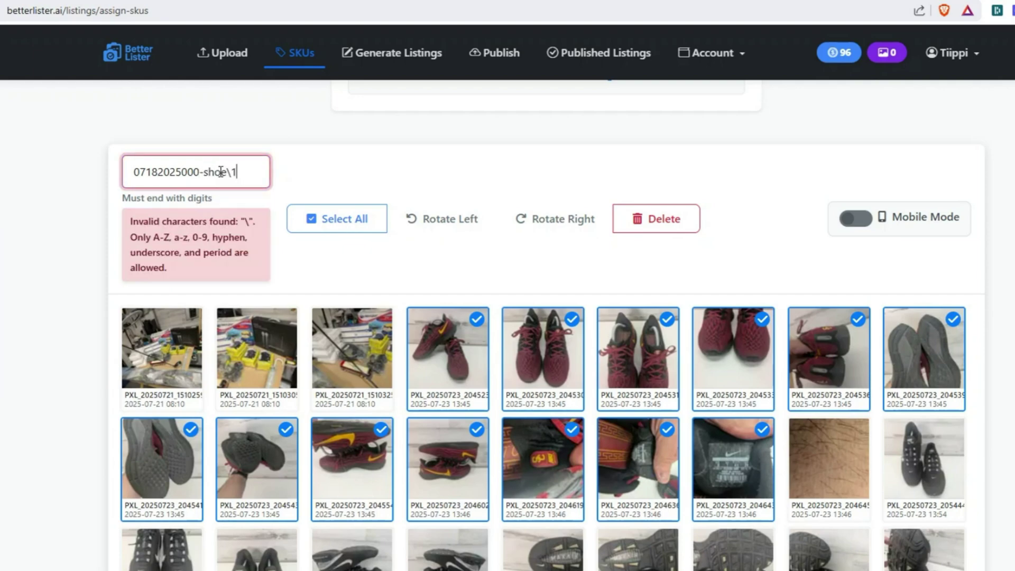
key(BackSpace)
key(BackSpace)
text(1)
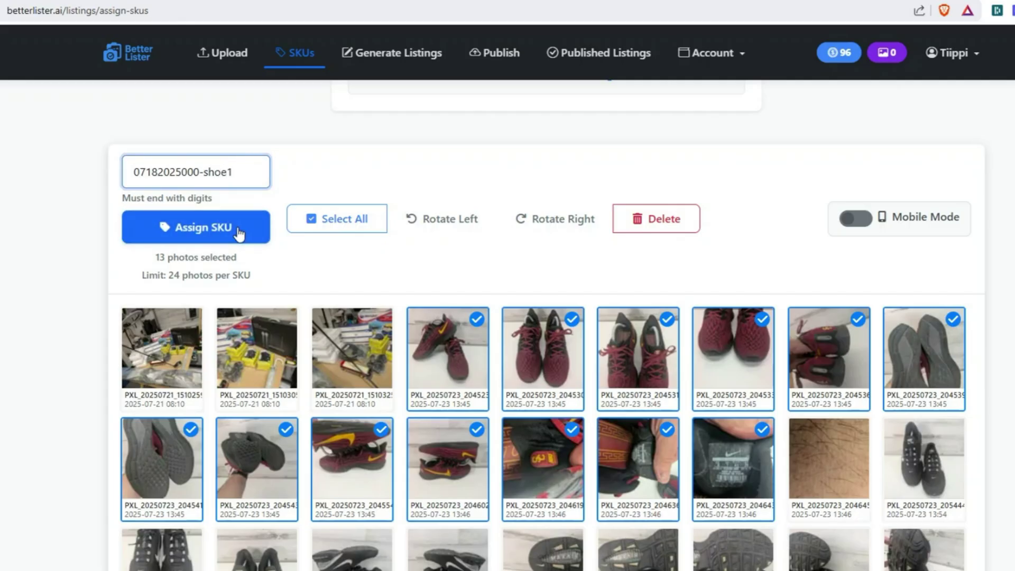
click(238, 231)
click(554, 352)
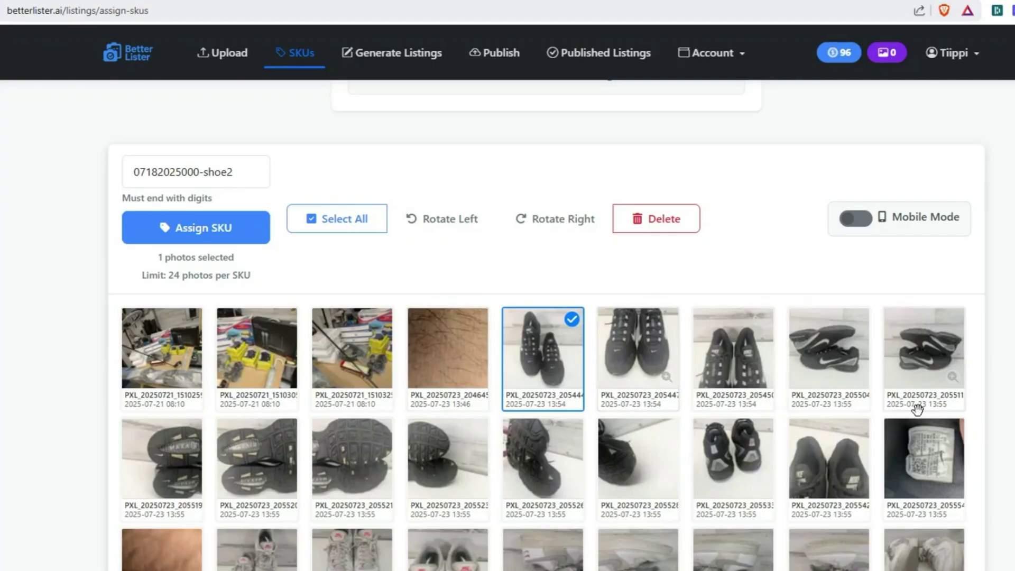
shift+click(918, 457)
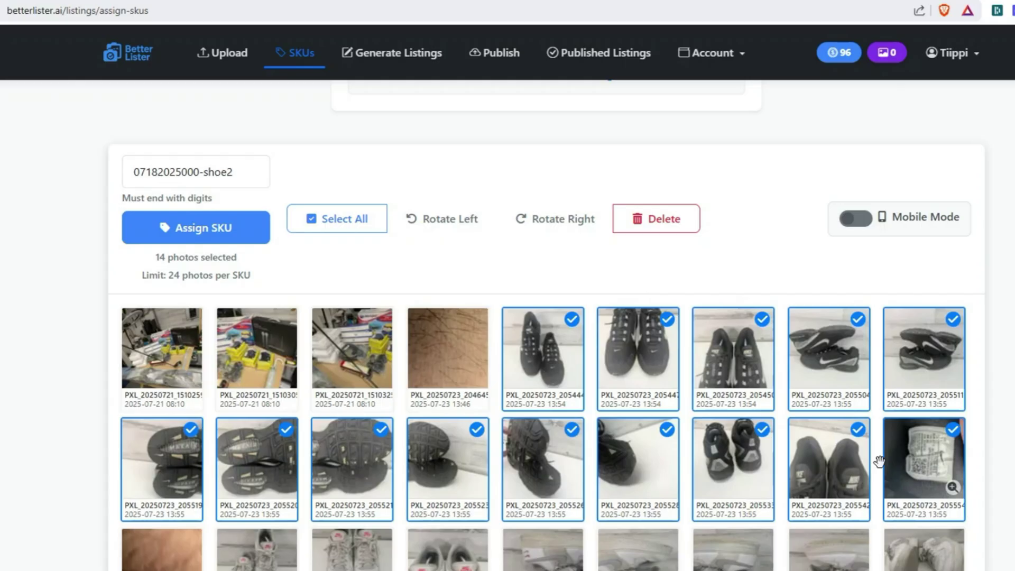
click(253, 232)
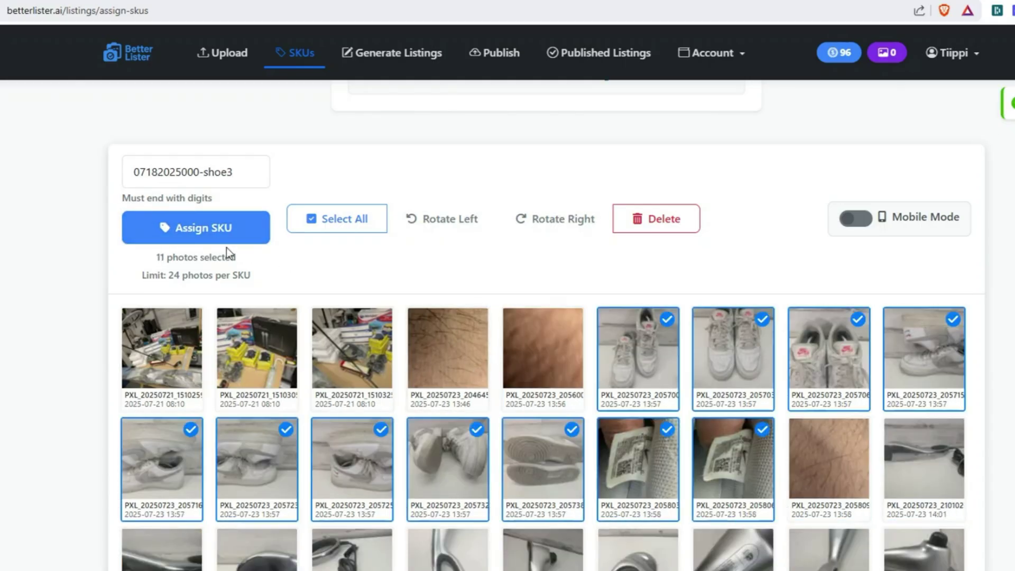
Assign SKU shoe3 to the white sneakers, then select the silver device photos
click(220, 229)
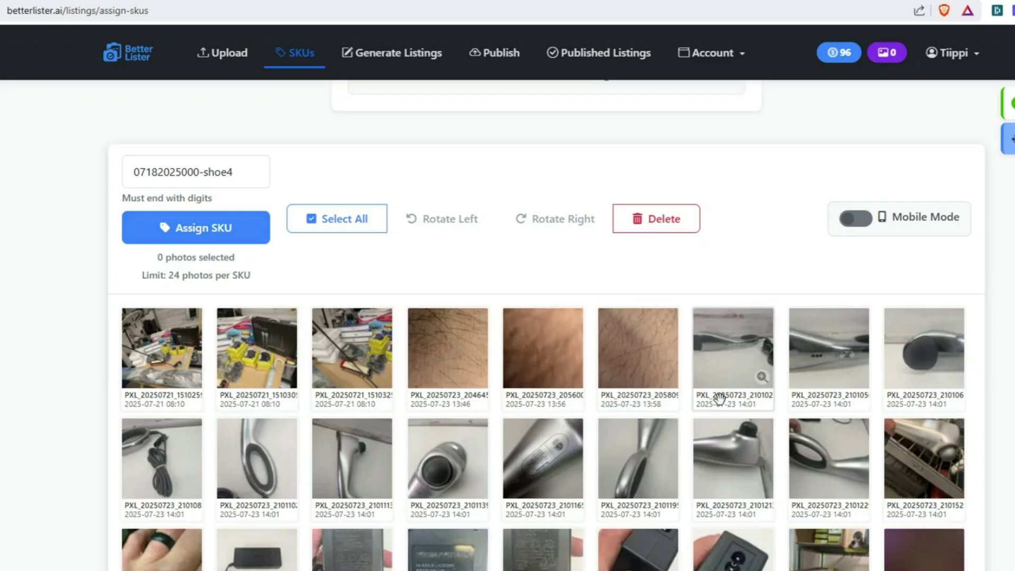
click(725, 352)
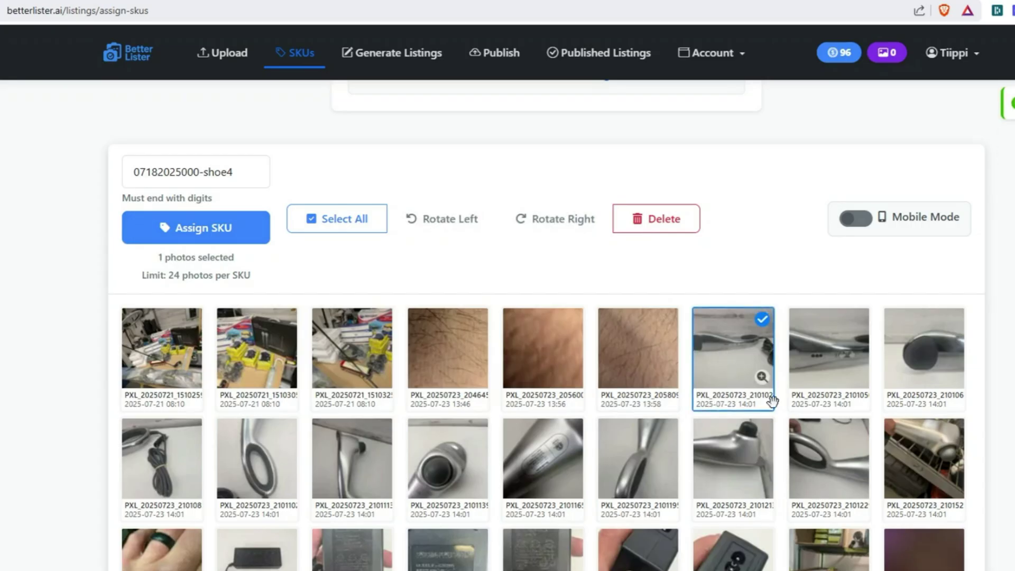
shift+click(818, 457)
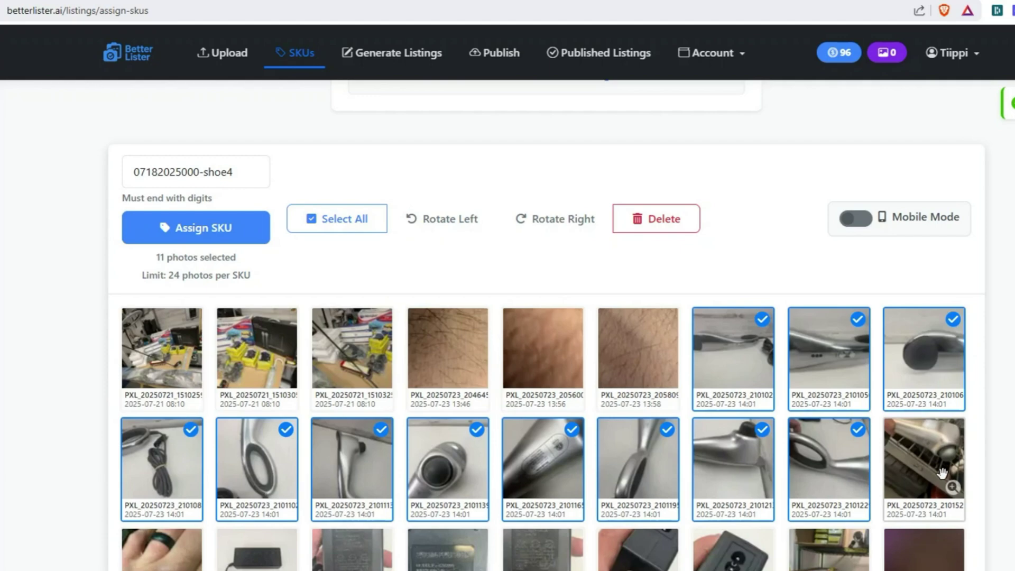
click(234, 177)
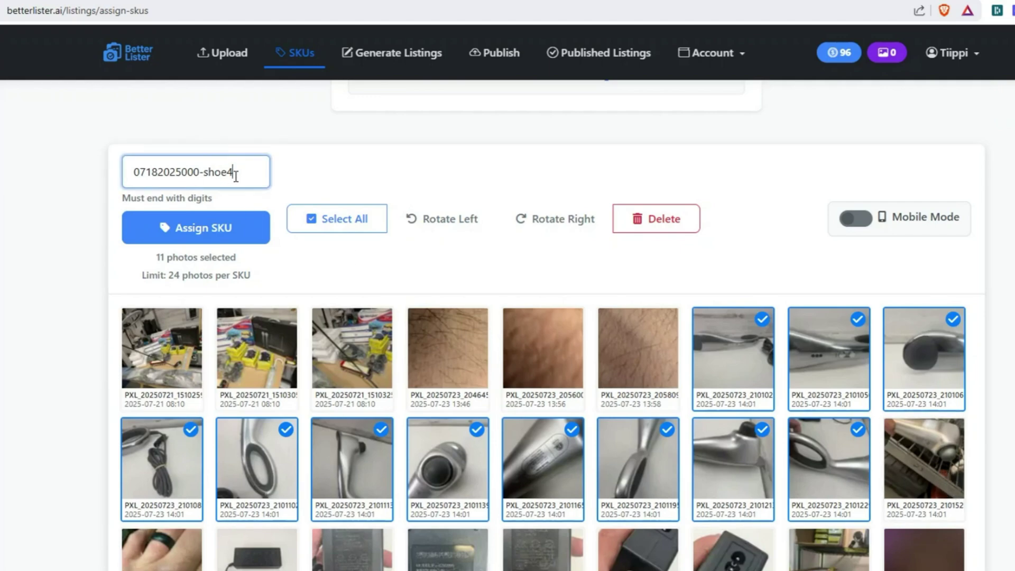
key(BackSpace)
key(BackSpace)
key(BackSpace)
key(BackSpace)
key(BackSpace)
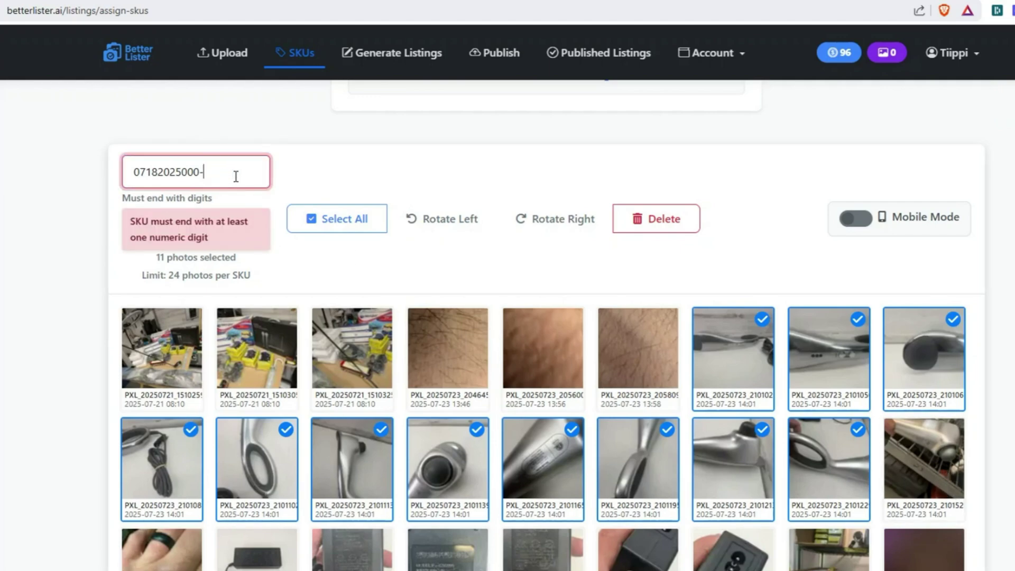
text(s2)
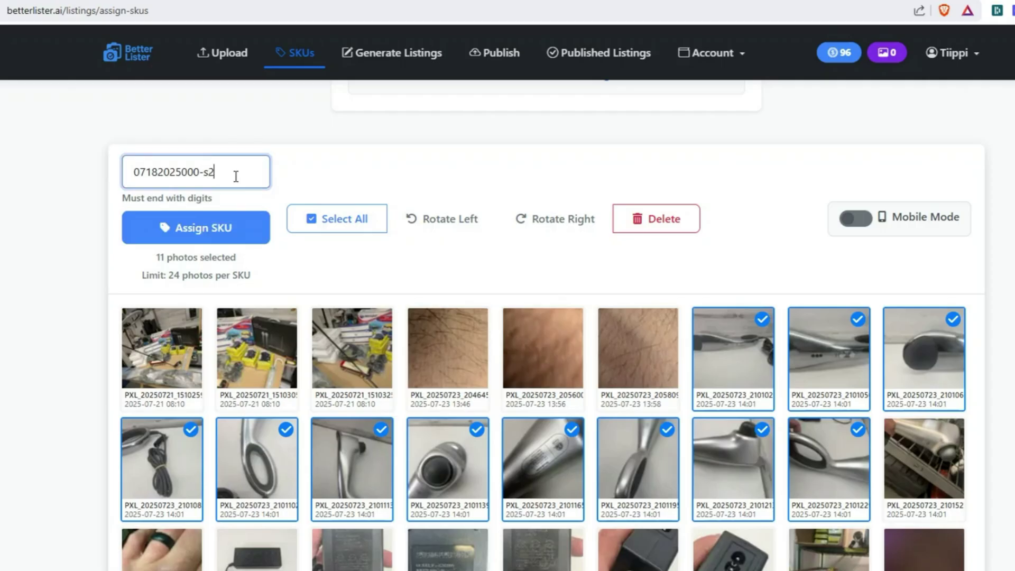
text(3)
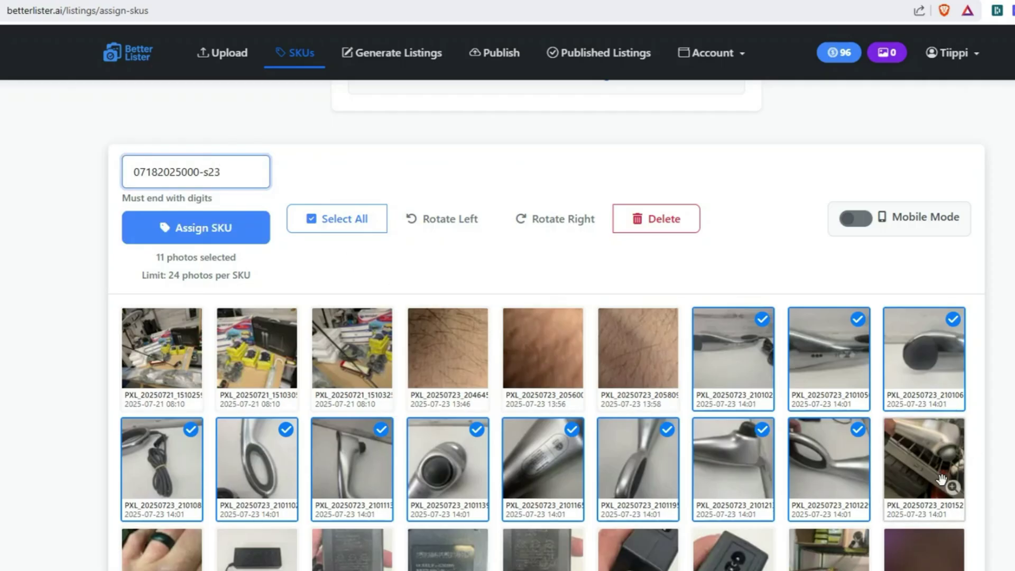
click(952, 487)
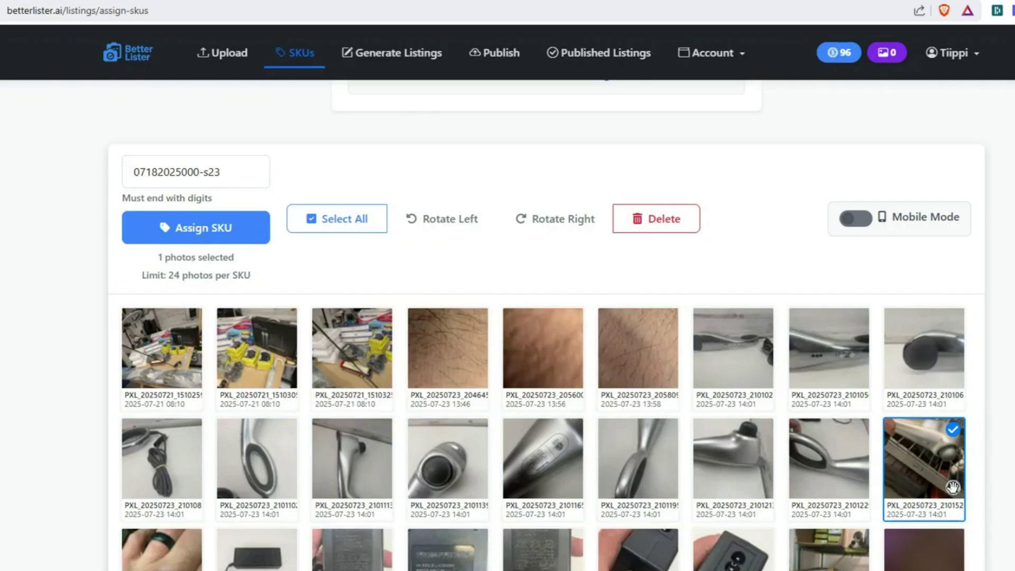
click(952, 487)
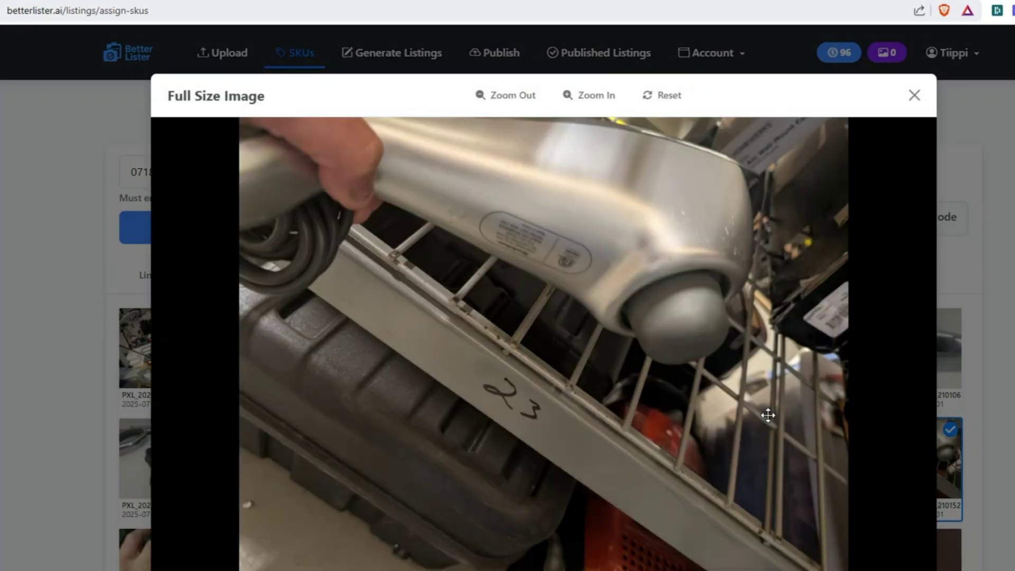
click(915, 96)
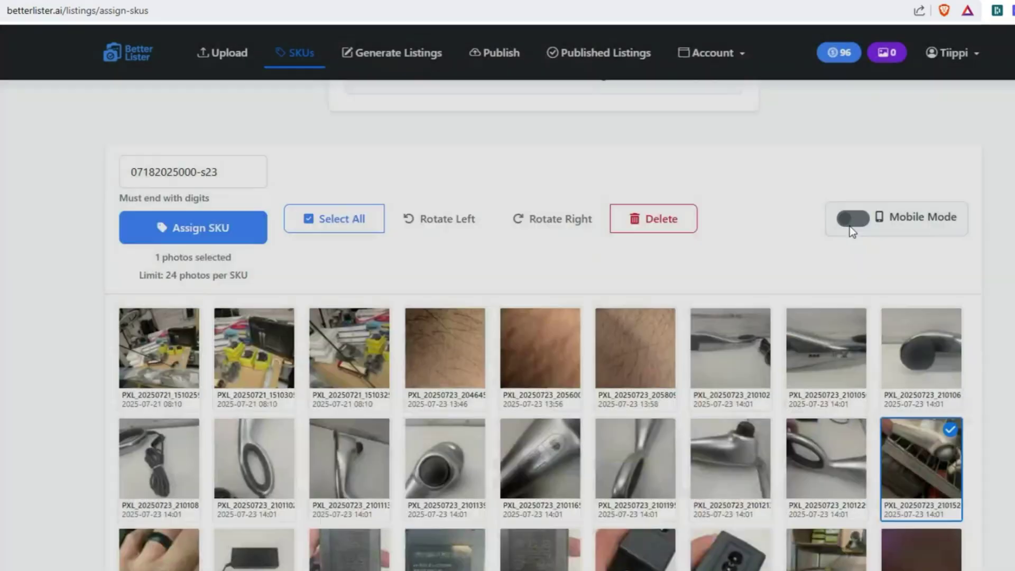
click(740, 346)
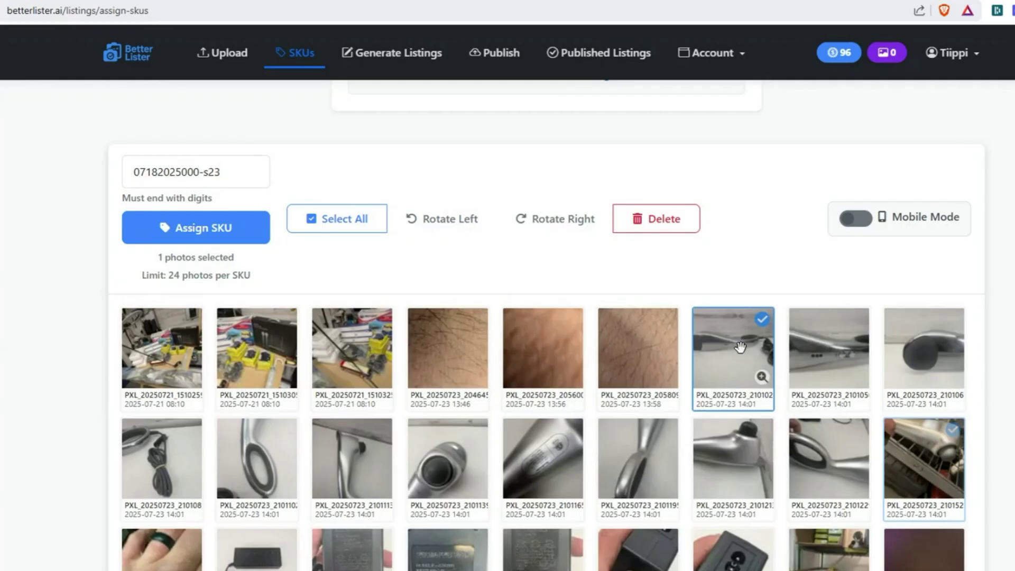
shift+click(847, 467)
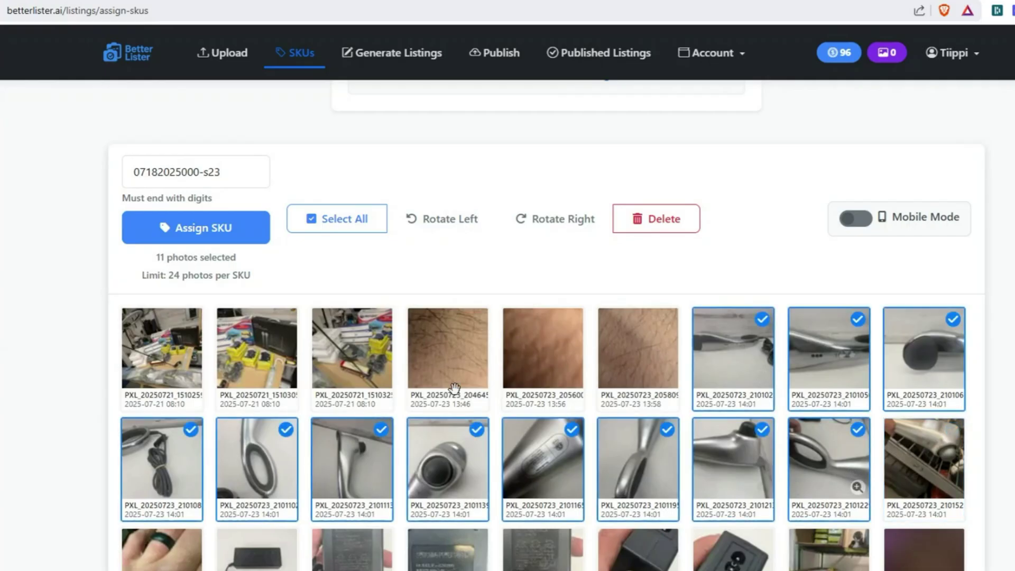
click(237, 173)
text(-1)
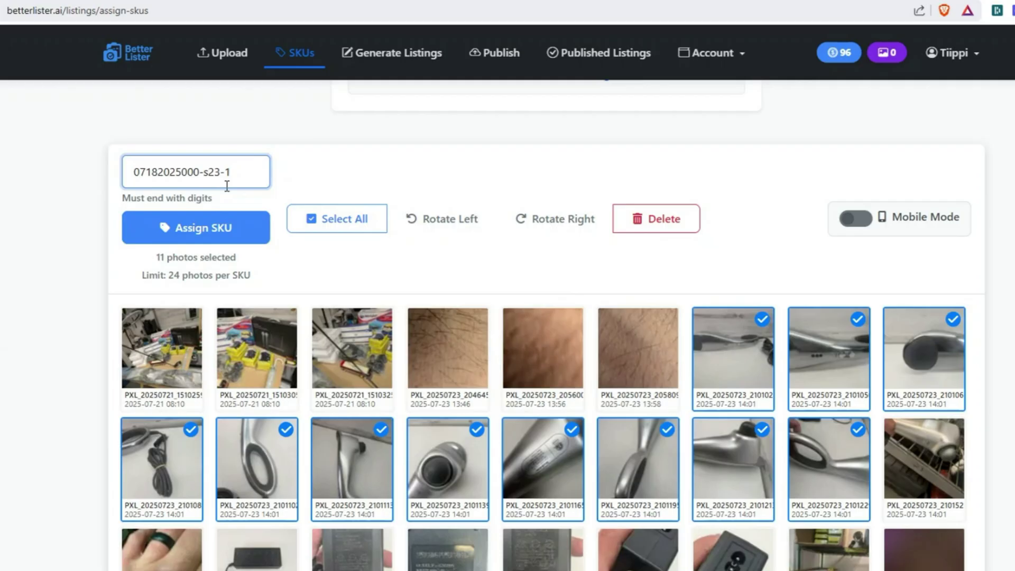
click(238, 228)
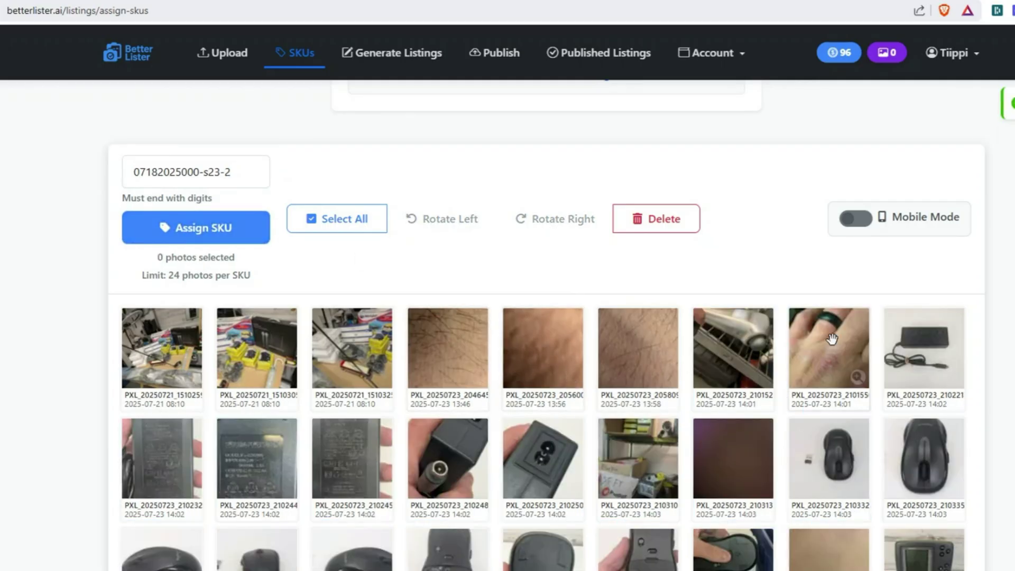
mouse_move(829, 349)
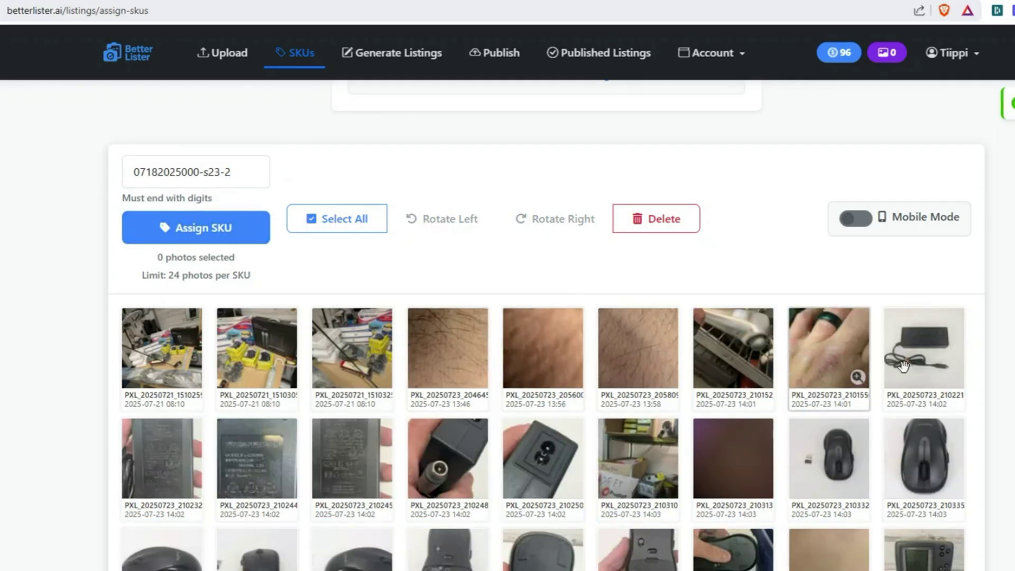
click(921, 356)
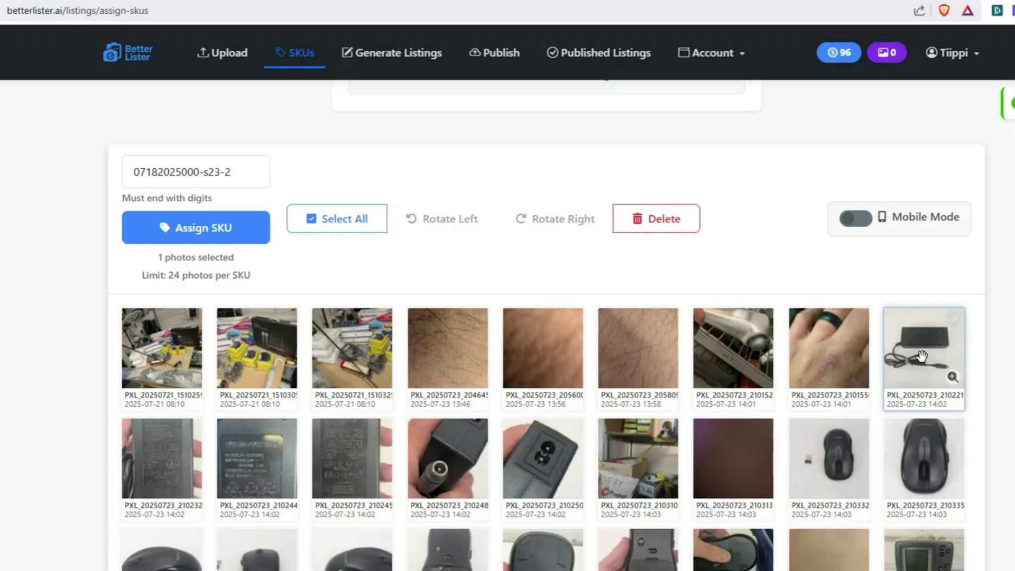
shift+click(533, 463)
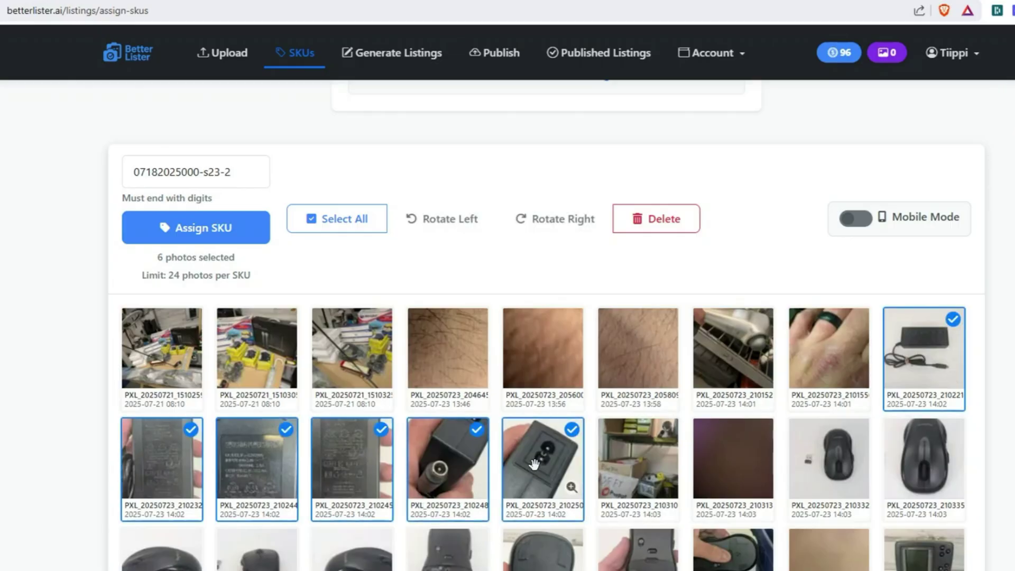
click(253, 174)
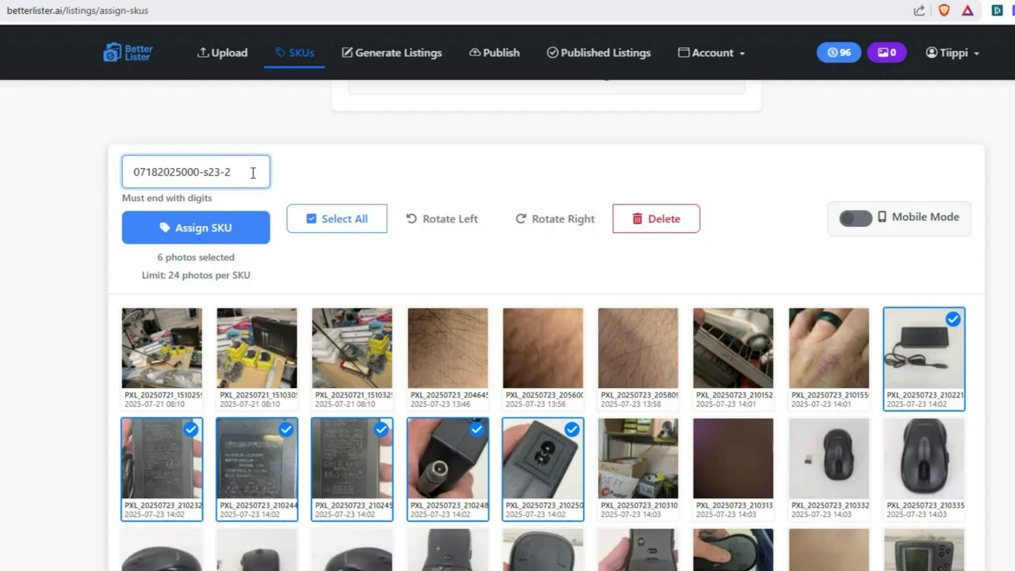
key(BackSpace)
key(BackSpace)
key(BackSpace)
key(BackSpace)
key(BackSpace)
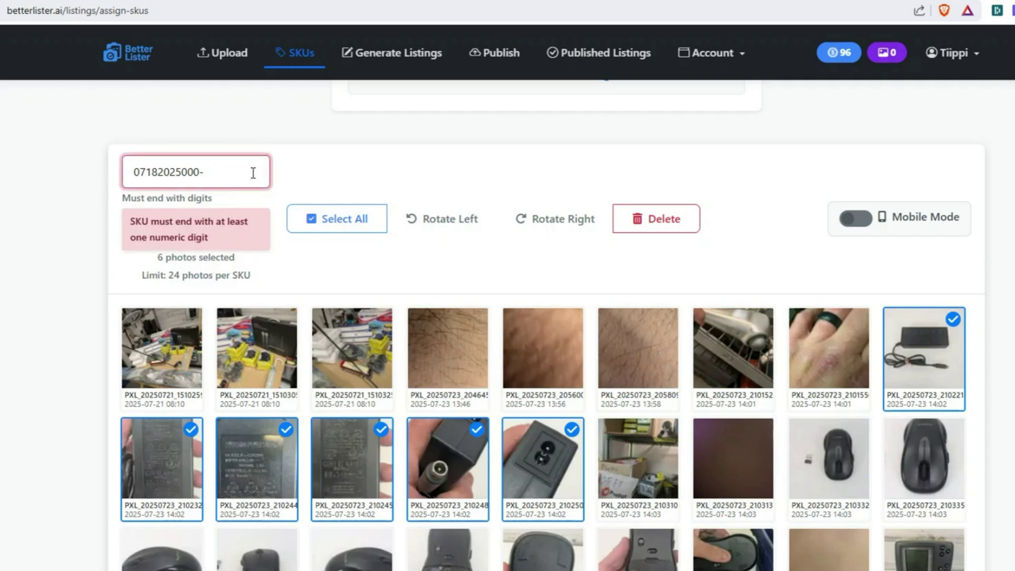
text(ns)
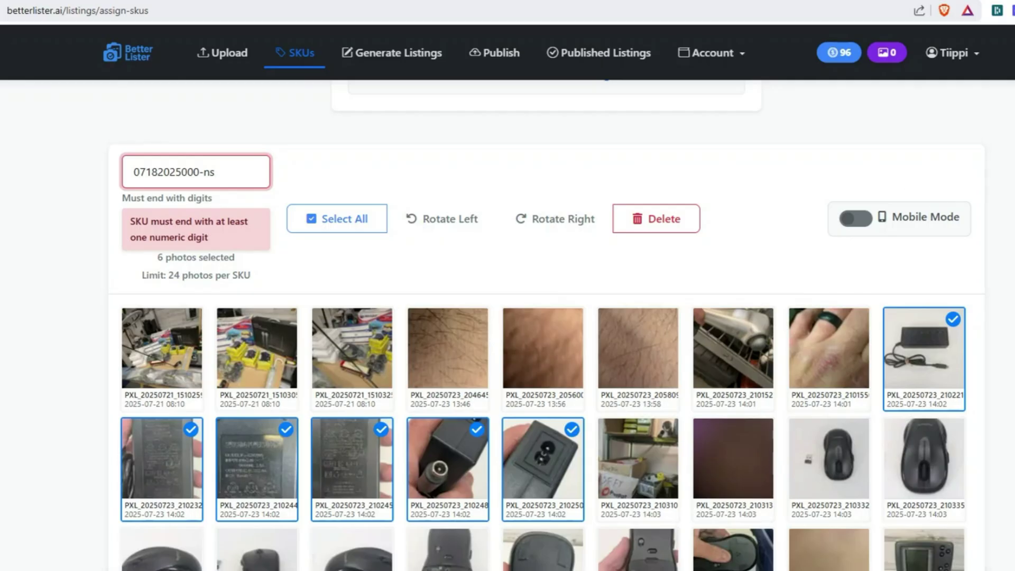
key(Tab)
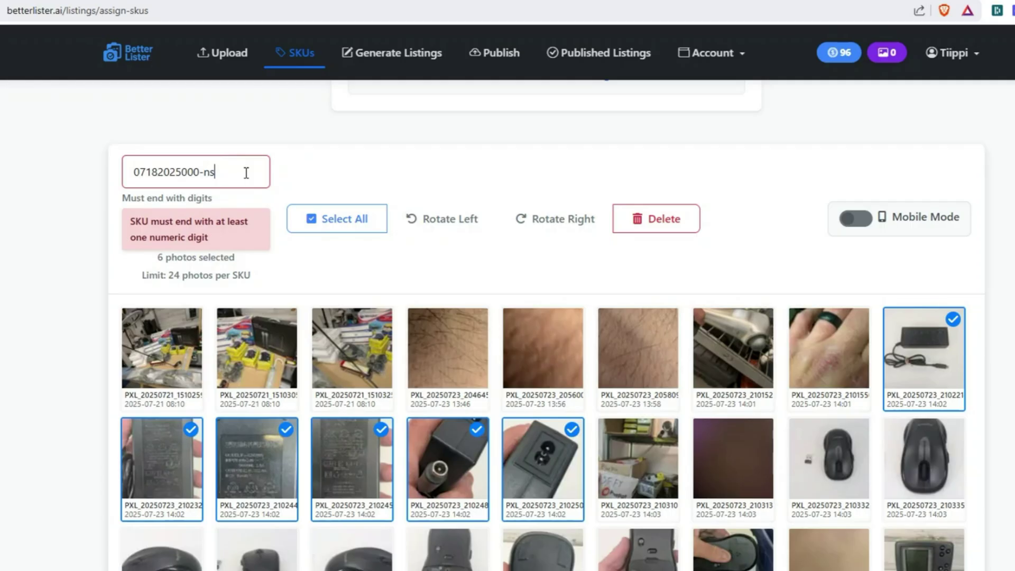
text(8)
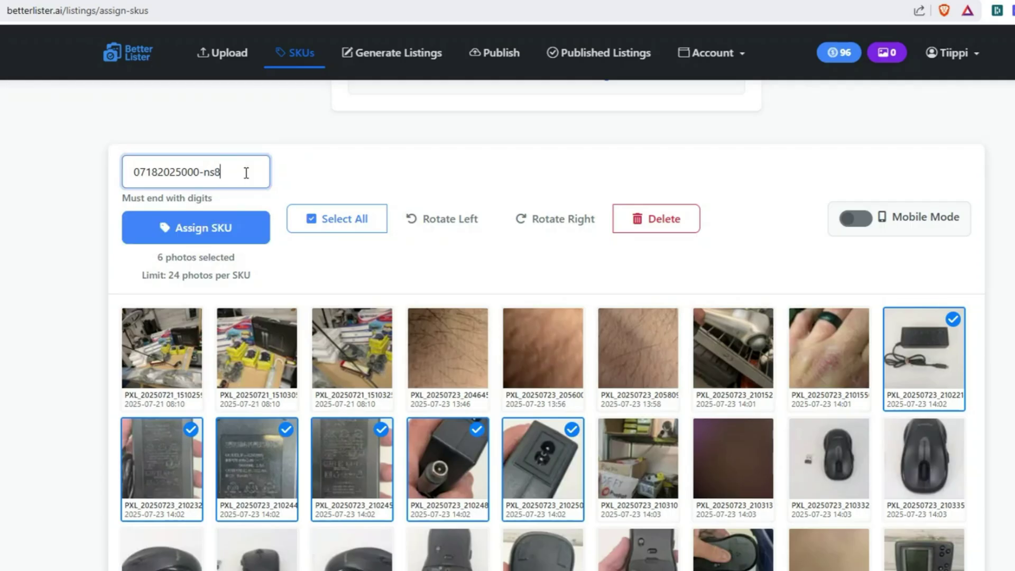
text(b)
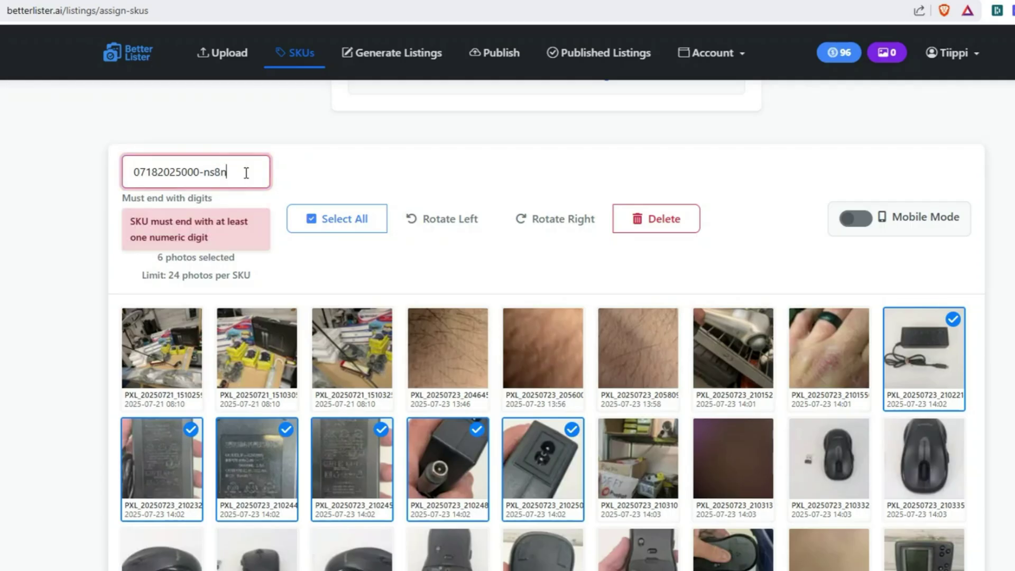
text(luebin)
text(-sf)
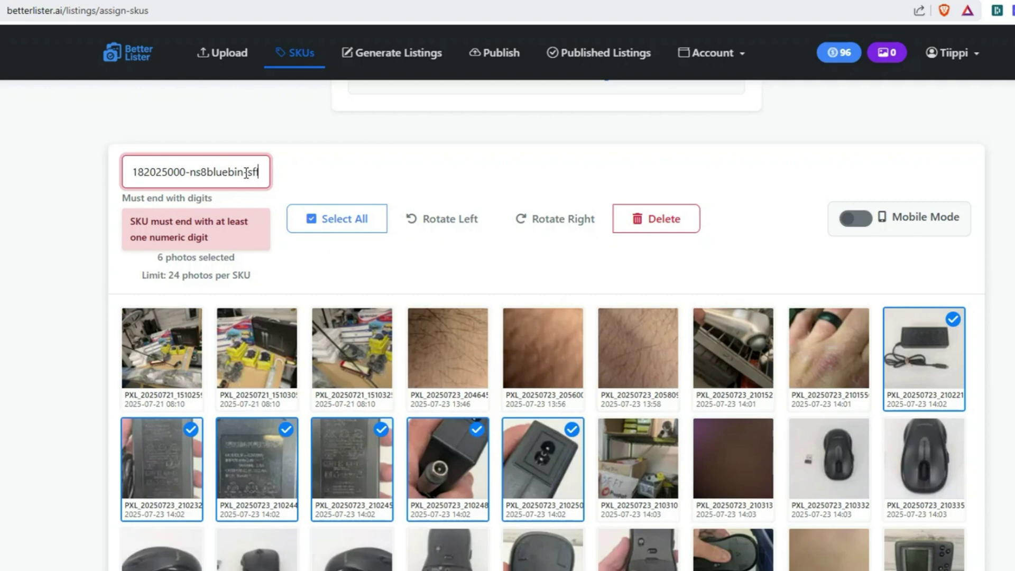
text(fy1)
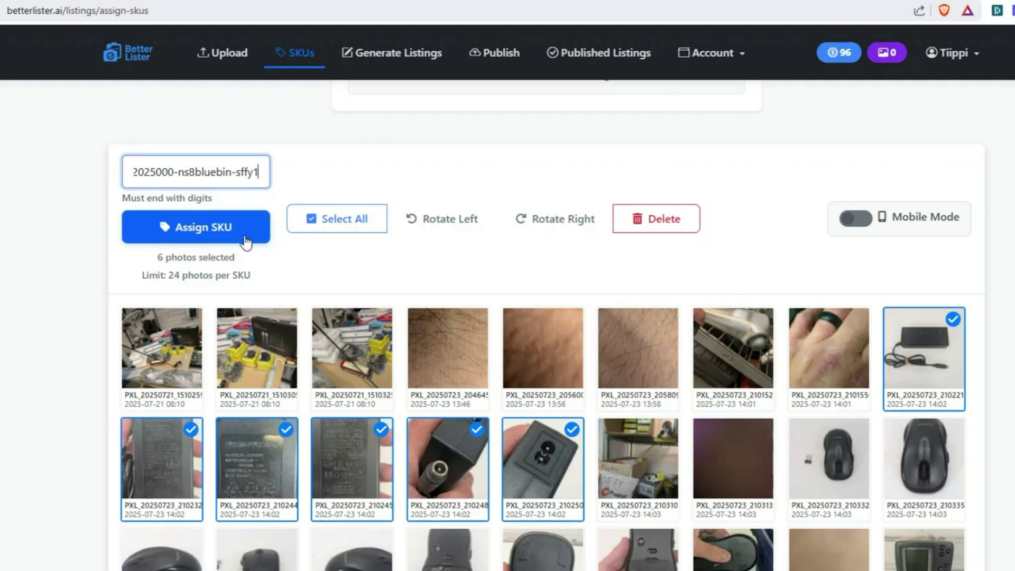
click(189, 175)
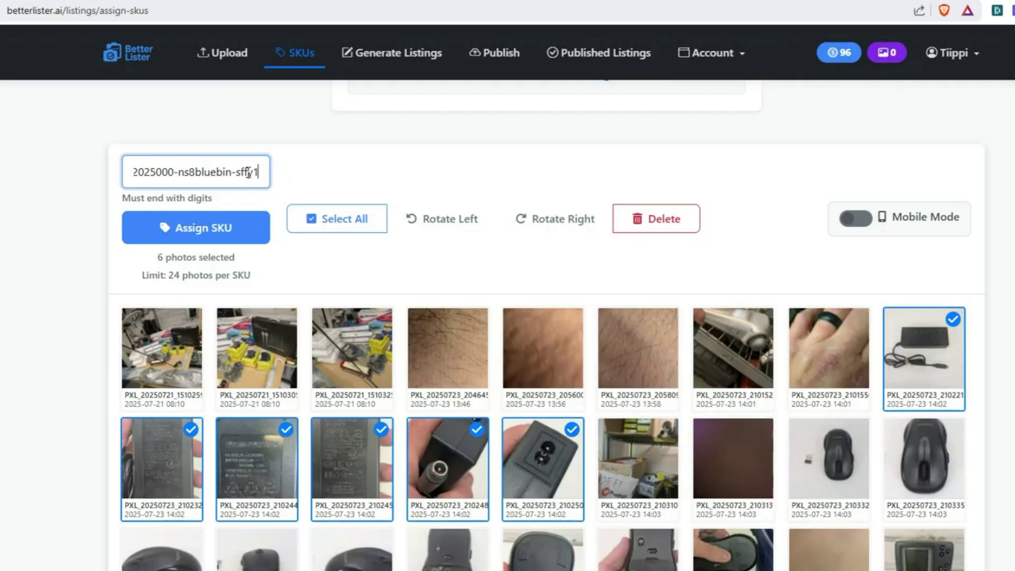
click(225, 228)
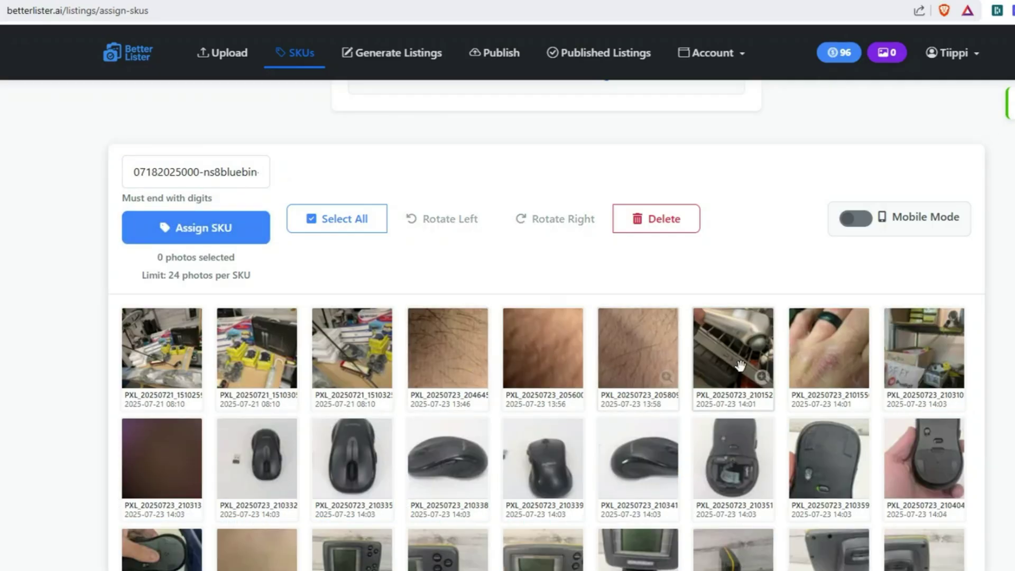
click(262, 463)
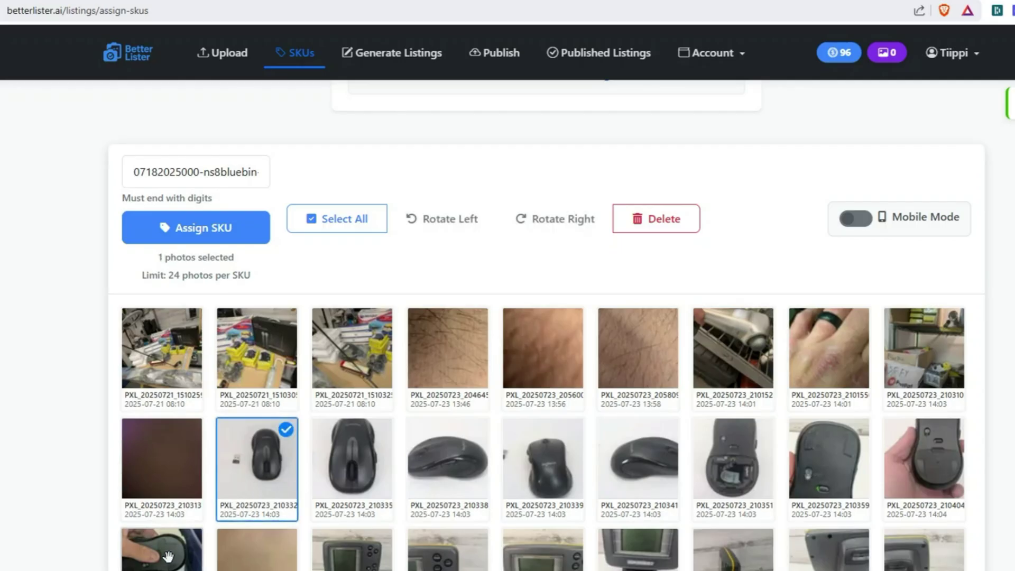
shift+click(167, 557)
drag(258, 173, 216, 173)
key(BackSpace)
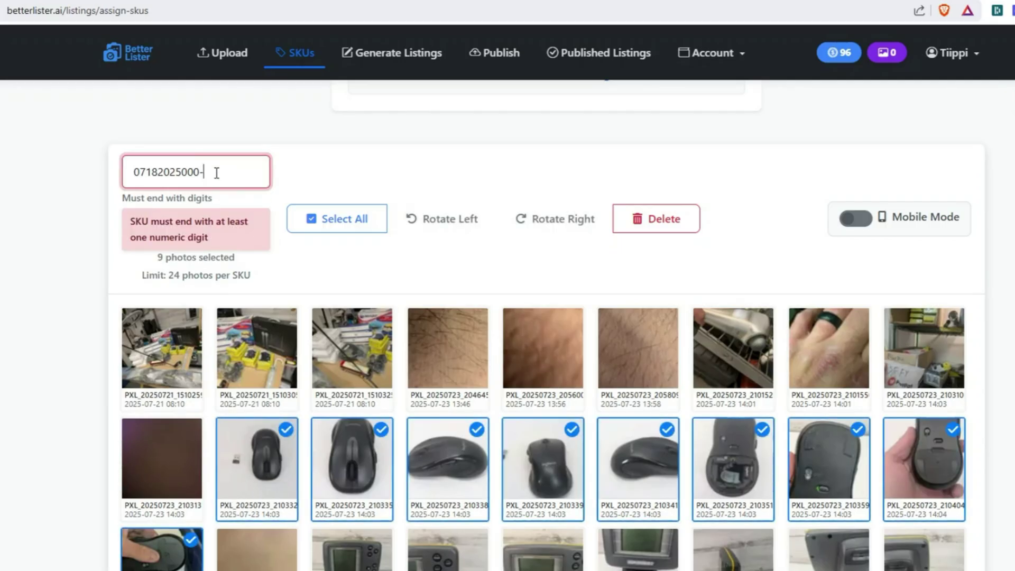
text(bb)
text(2)
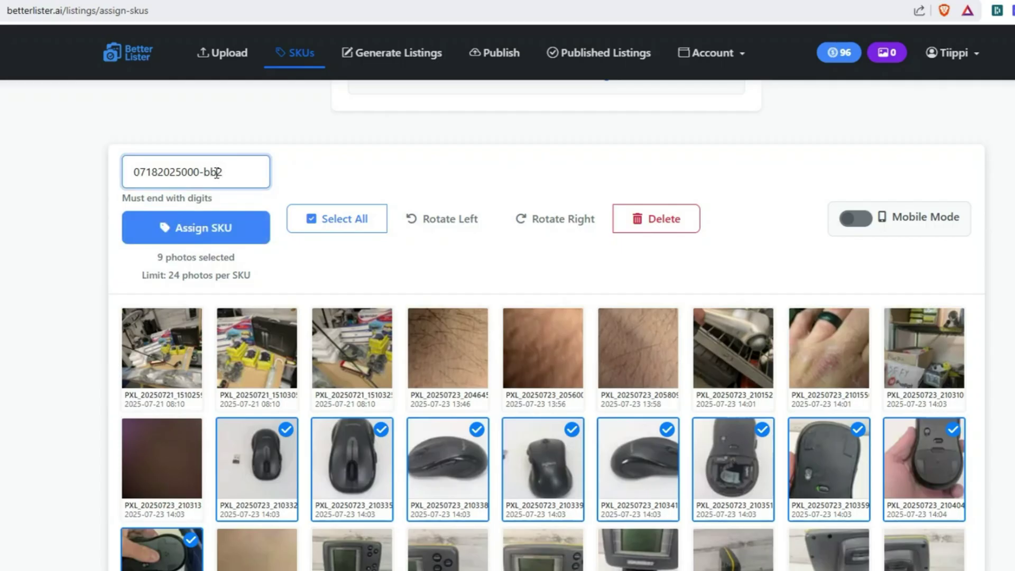
text(-1)
click(242, 232)
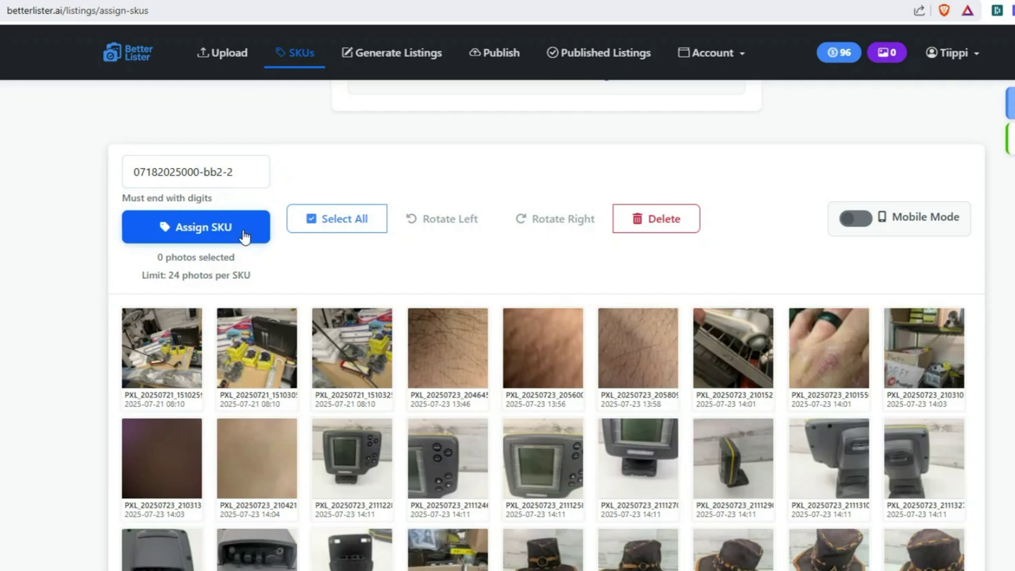
click(344, 460)
scroll(429, 448, down, 2)
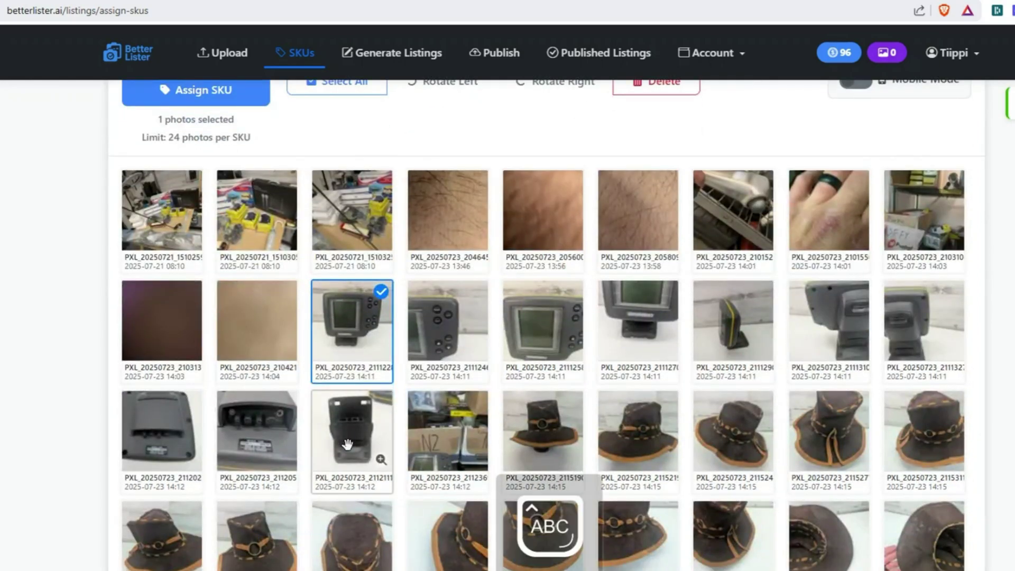
shift+click(347, 444)
scroll(260, 244, up, 3)
click(244, 317)
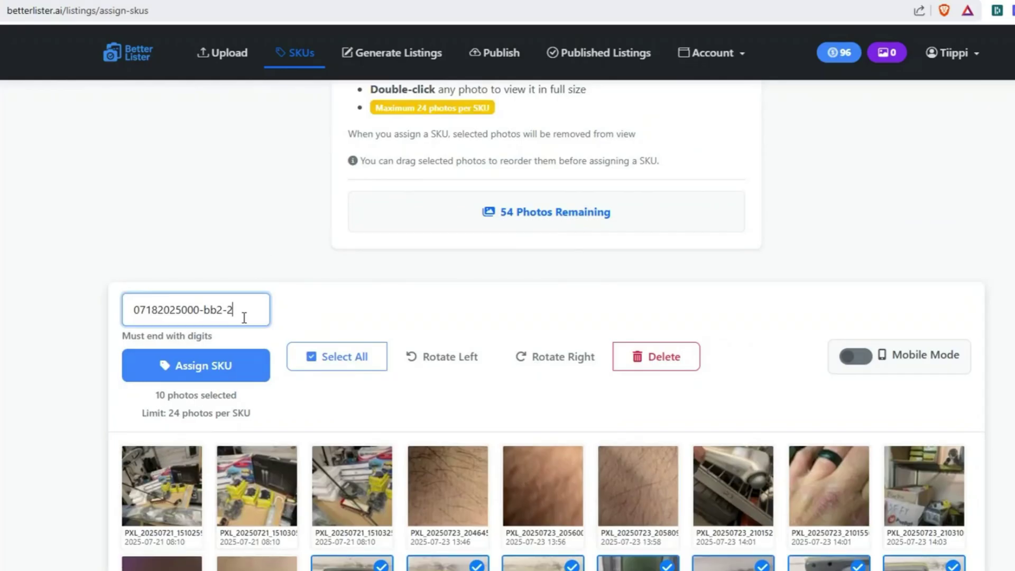
key(BackSpace)
key(BackSpace)
key(BackSpace)
key(BackSpace)
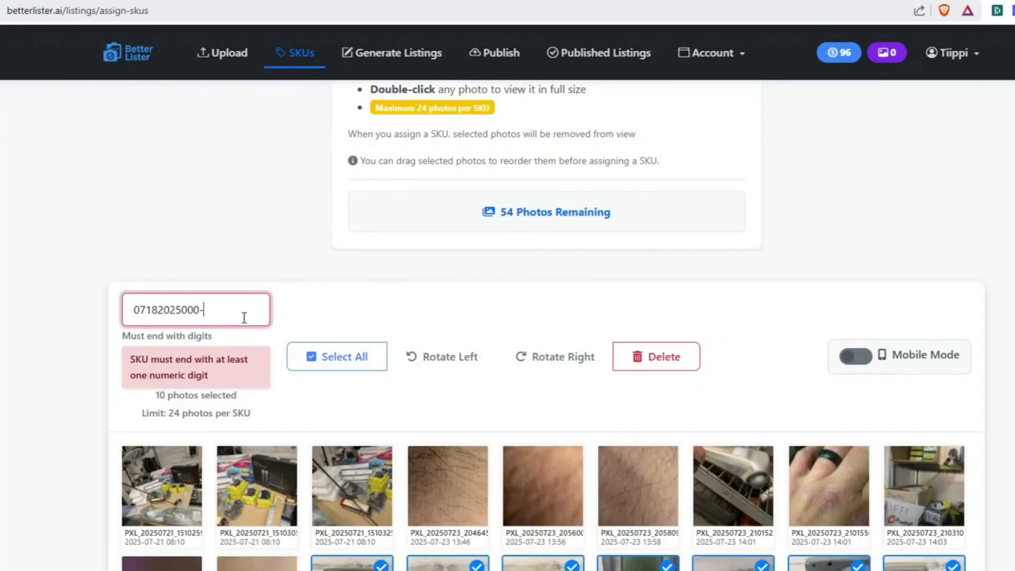
text(NS)
text(9)
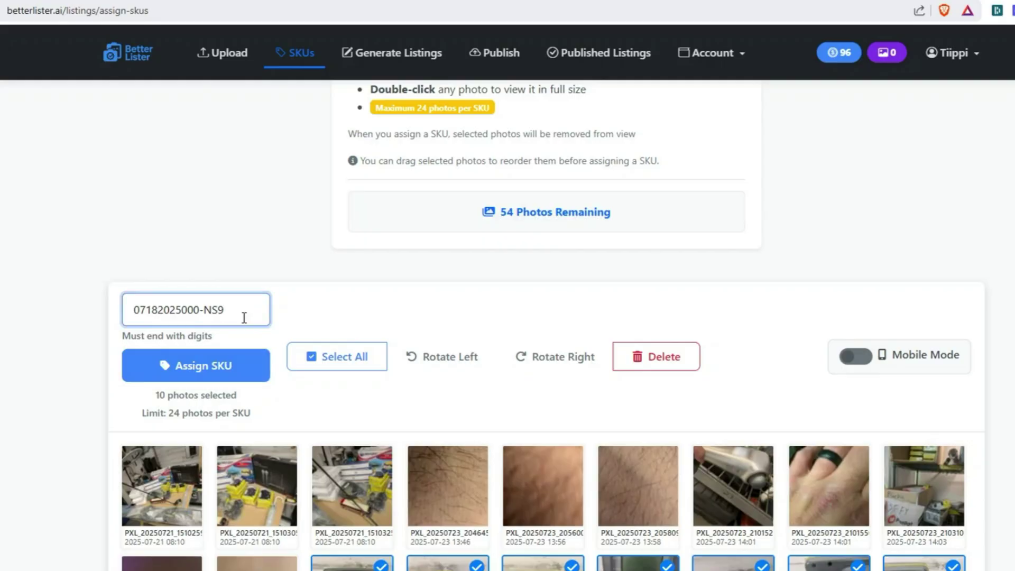
text(-)
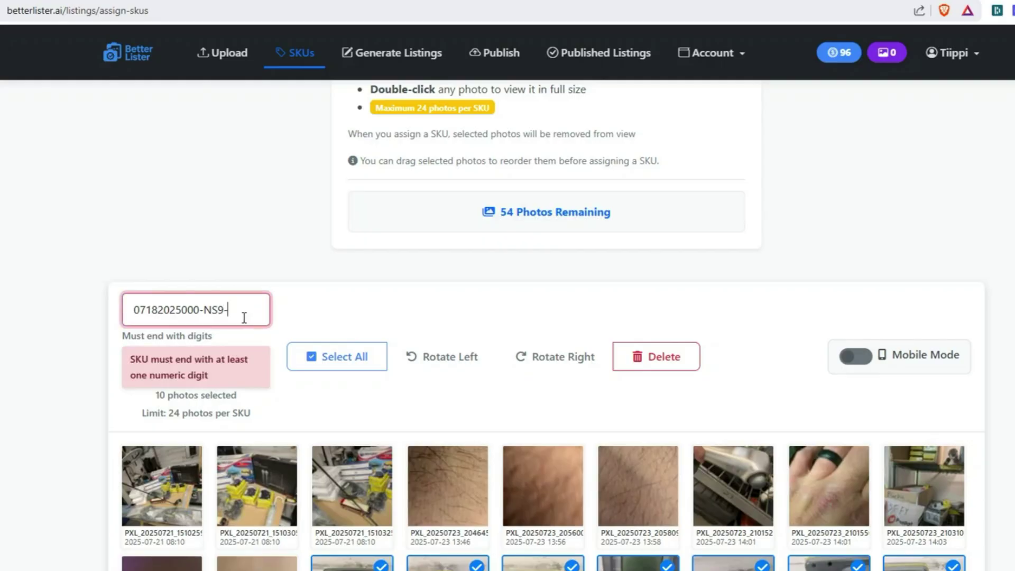
text(N2)
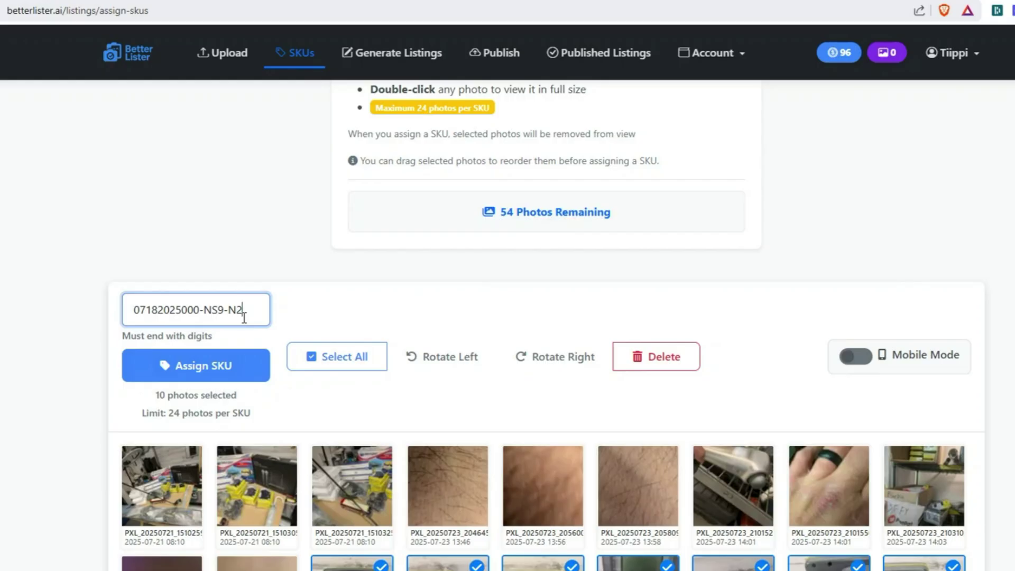
text(-1)
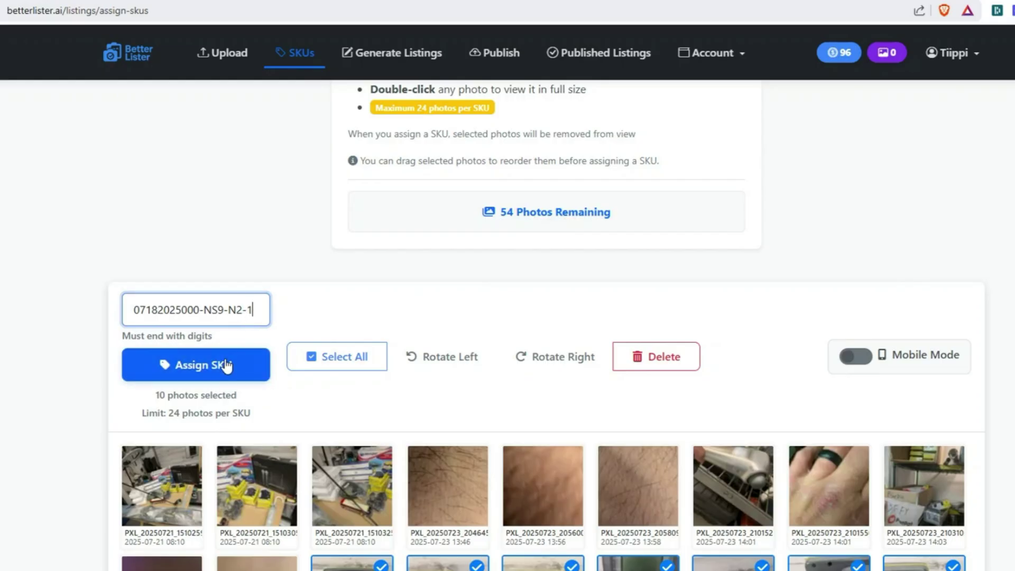
click(227, 363)
scroll(479, 361, down, 2)
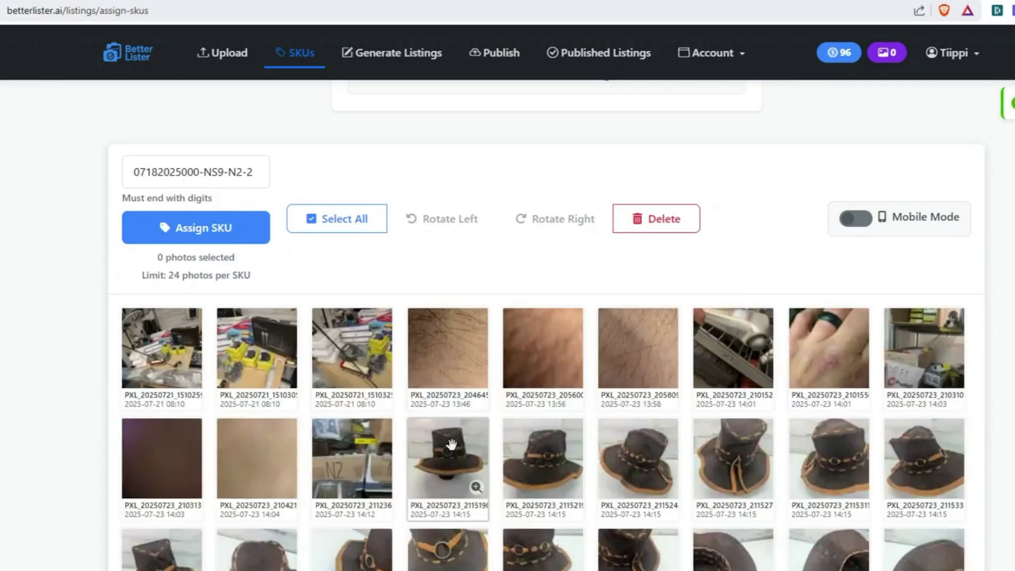
click(449, 447)
scroll(519, 443, down, 3)
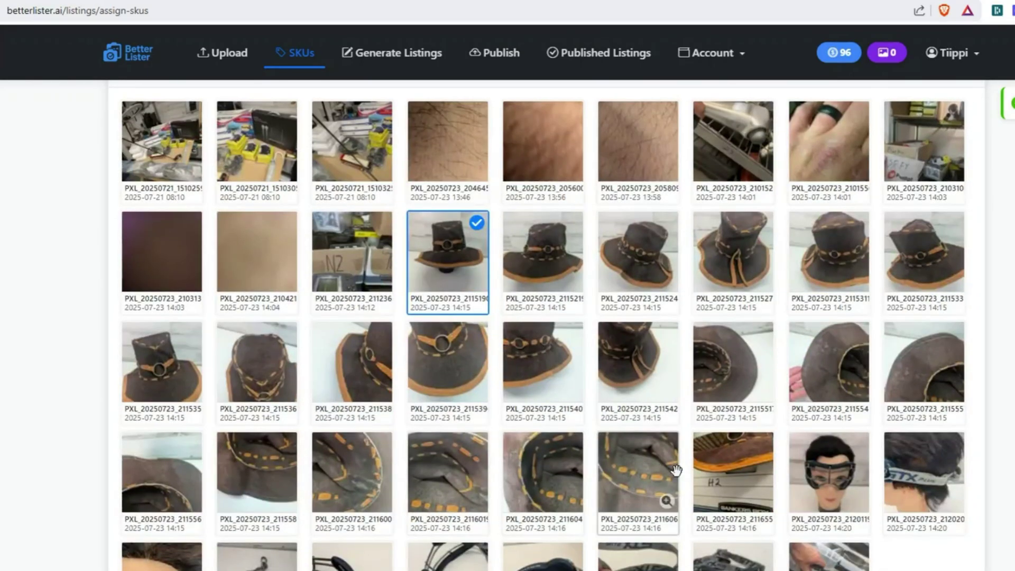
shift+click(621, 474)
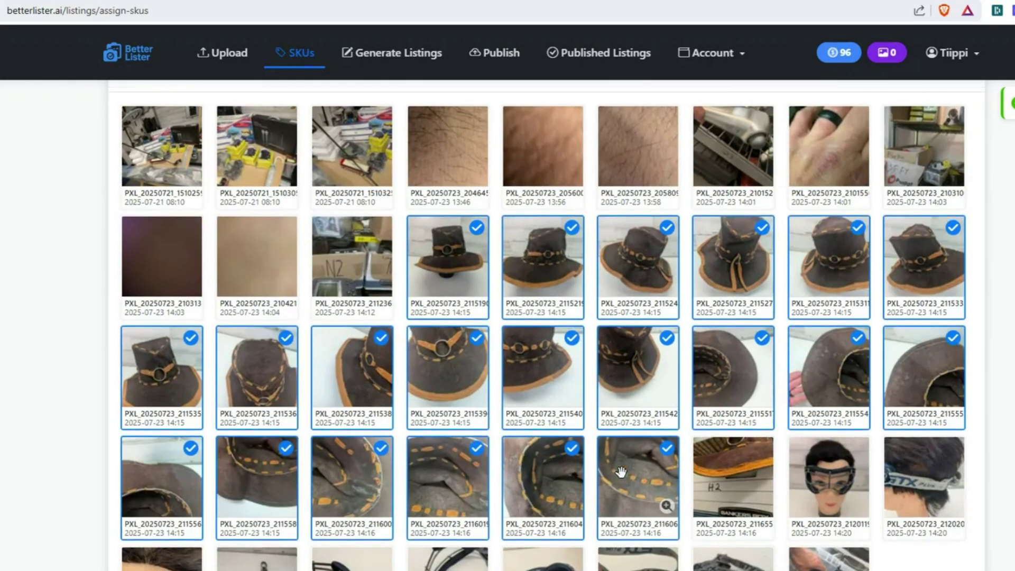
scroll(357, 353, up, 5)
click(255, 308)
key(BackSpace)
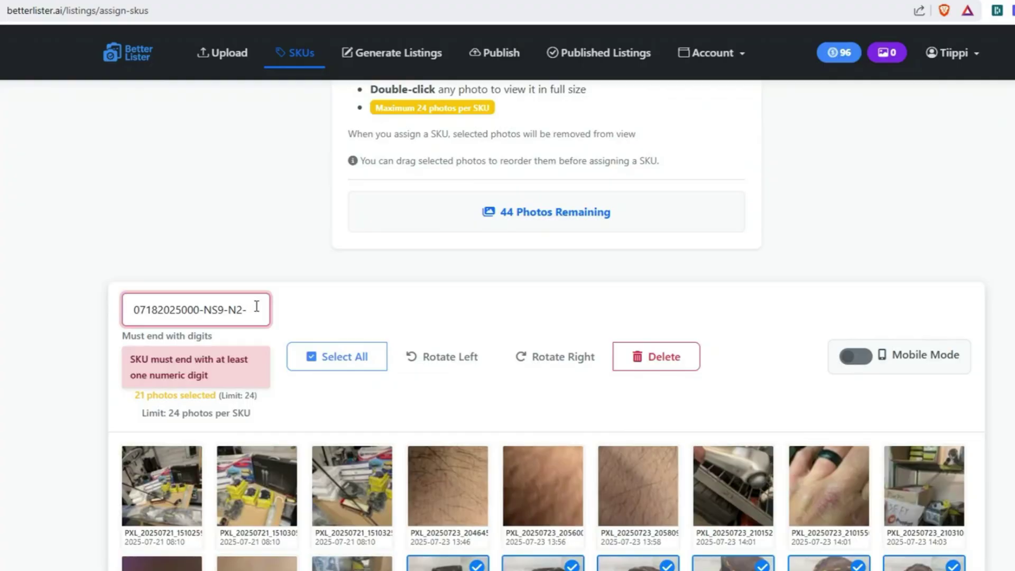
key(BackSpace)
key(BackSpace)
key(BackSpace)
key(BackSpace)
key(BackSpace)
key(BackSpace)
text(H2)
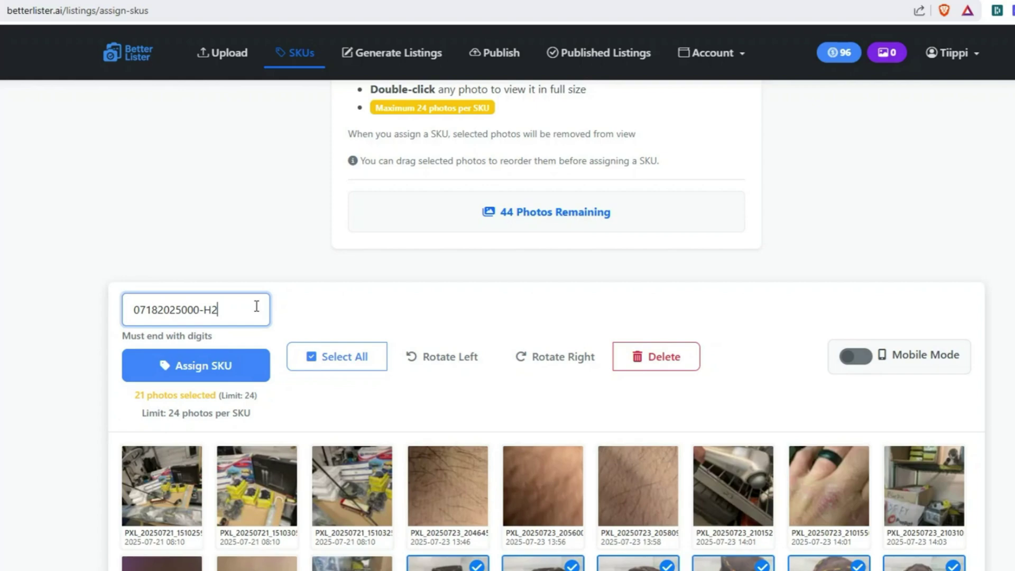
text(-1)
click(223, 363)
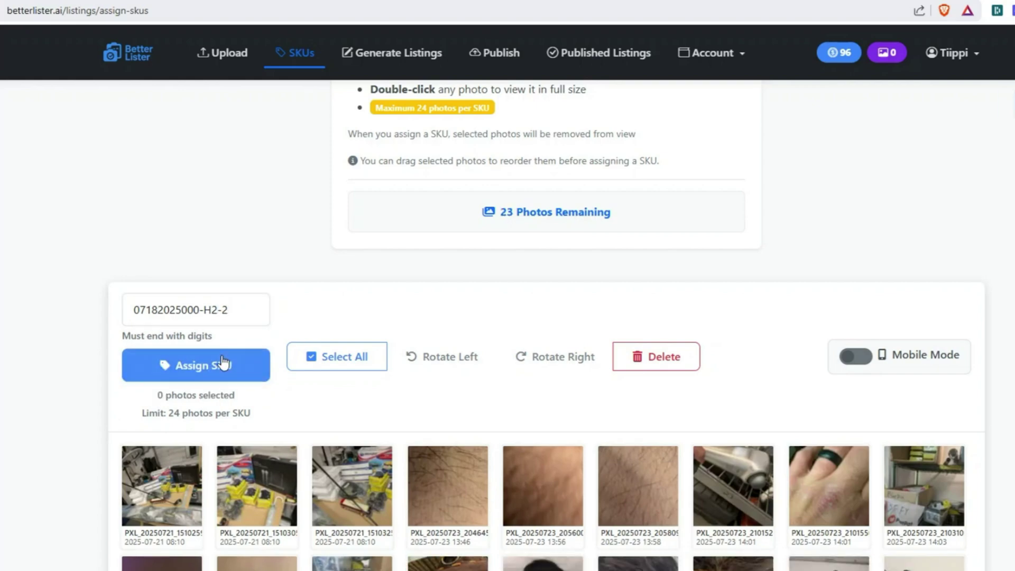
scroll(439, 337, down, 3)
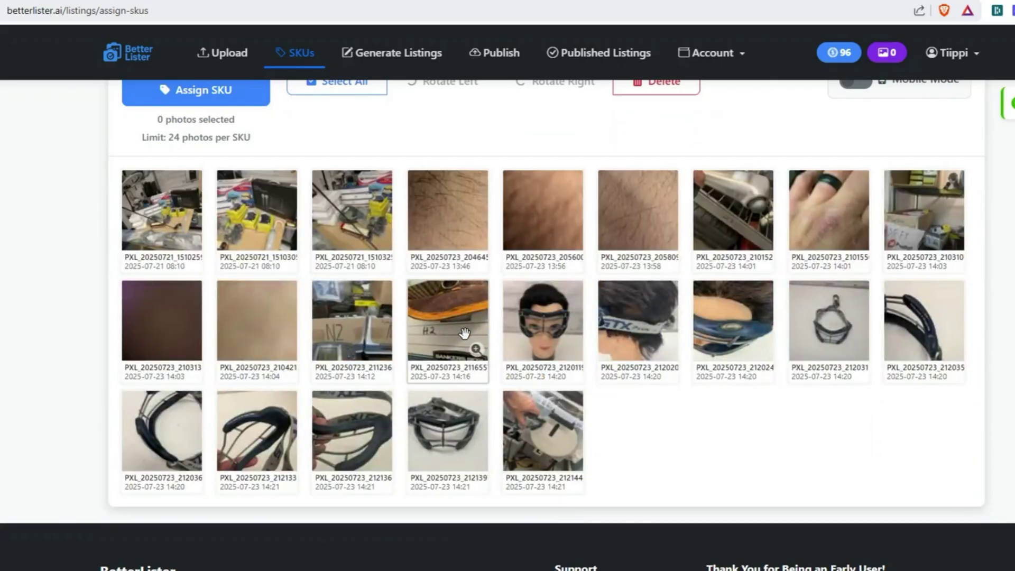
click(534, 325)
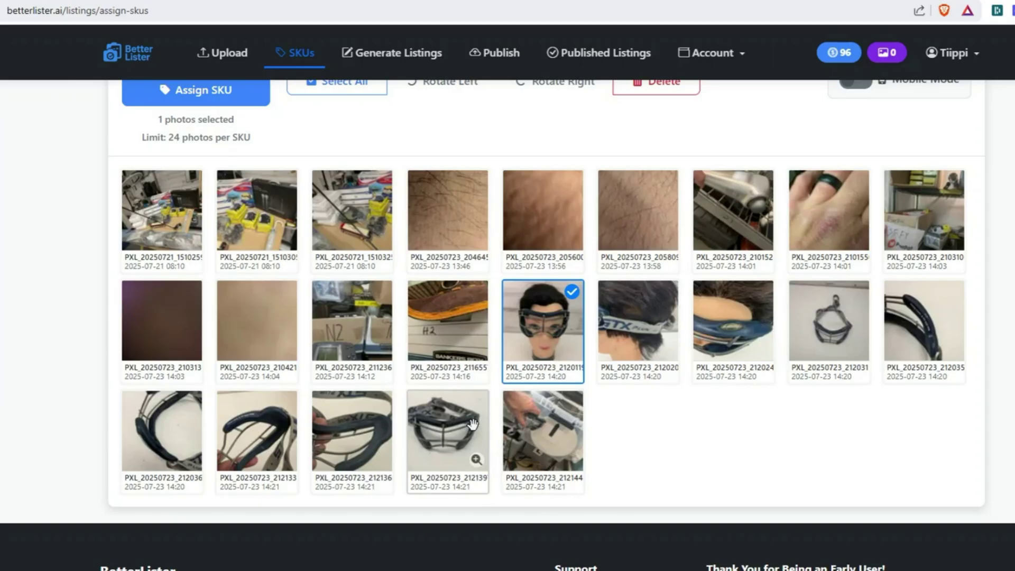
shift+click(435, 429)
scroll(262, 309, up, 3)
click(256, 311)
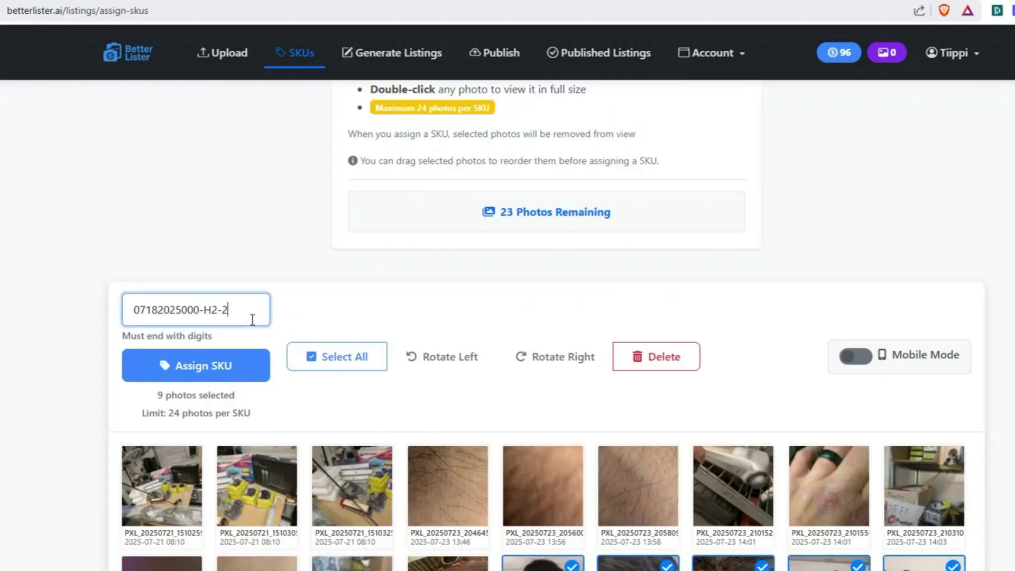
key(BackSpace)
key(BackSpace)
key(BackSpace)
key(BackSpace)
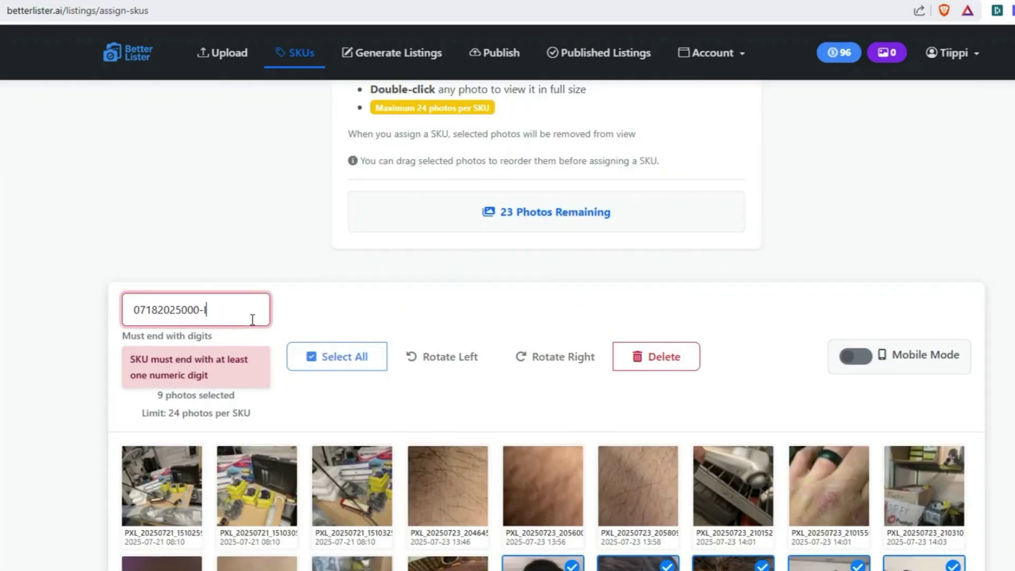
text(I1)
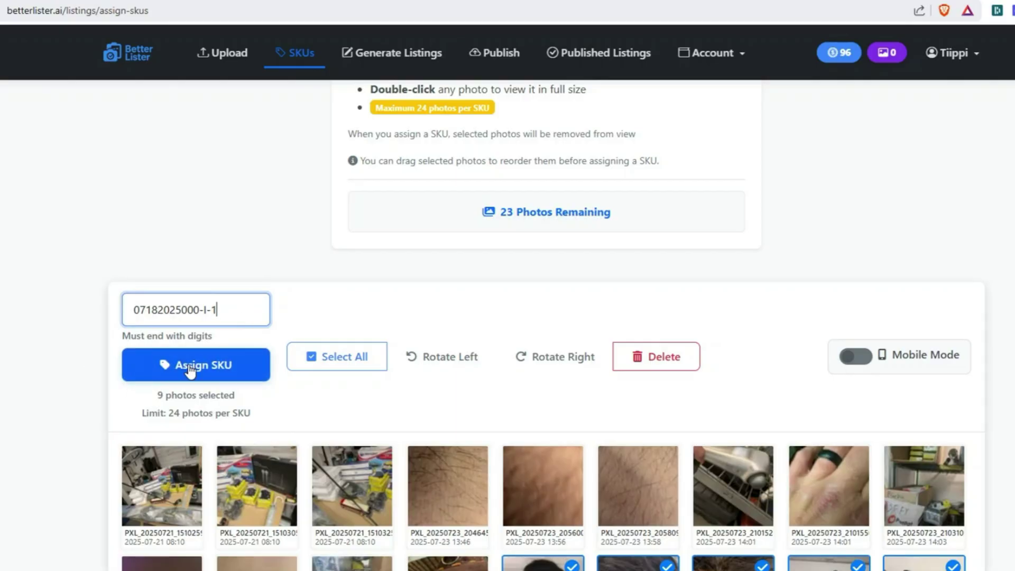
click(254, 373)
Select all ten SKUs on the Generate Listings page
click(389, 56)
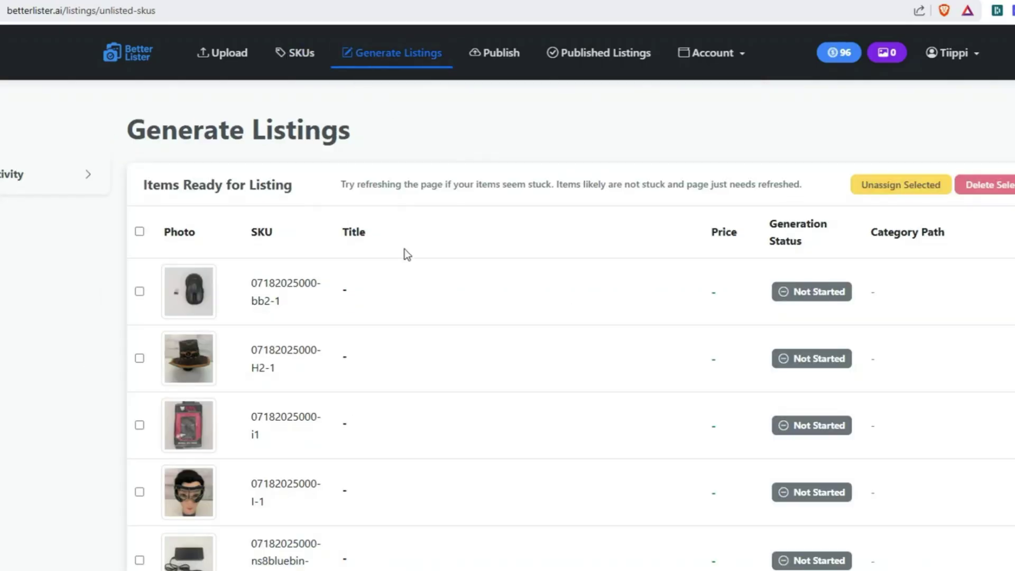
scroll(515, 337, down, 3)
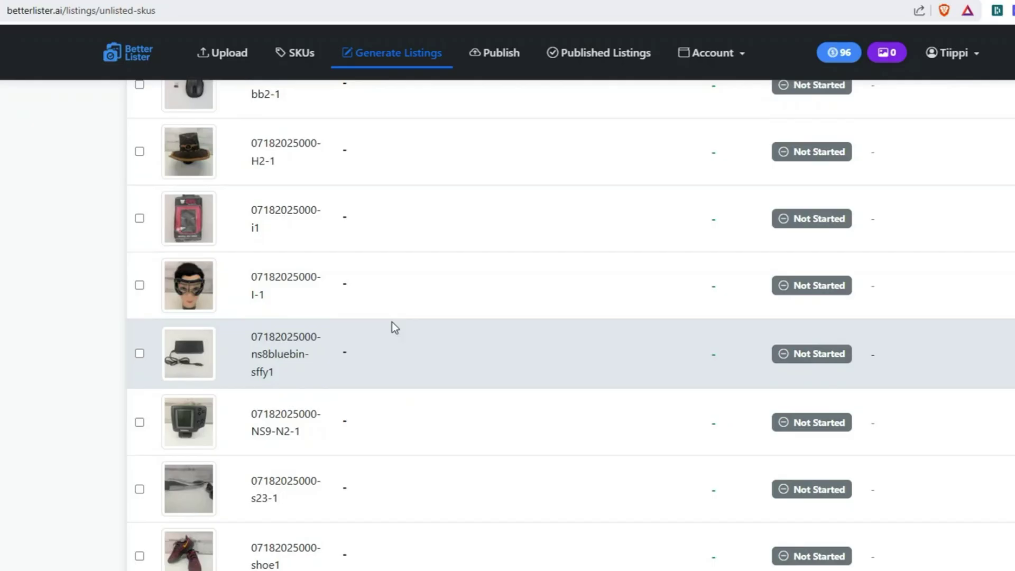
scroll(392, 333, down, 4)
scroll(393, 357, up, 7)
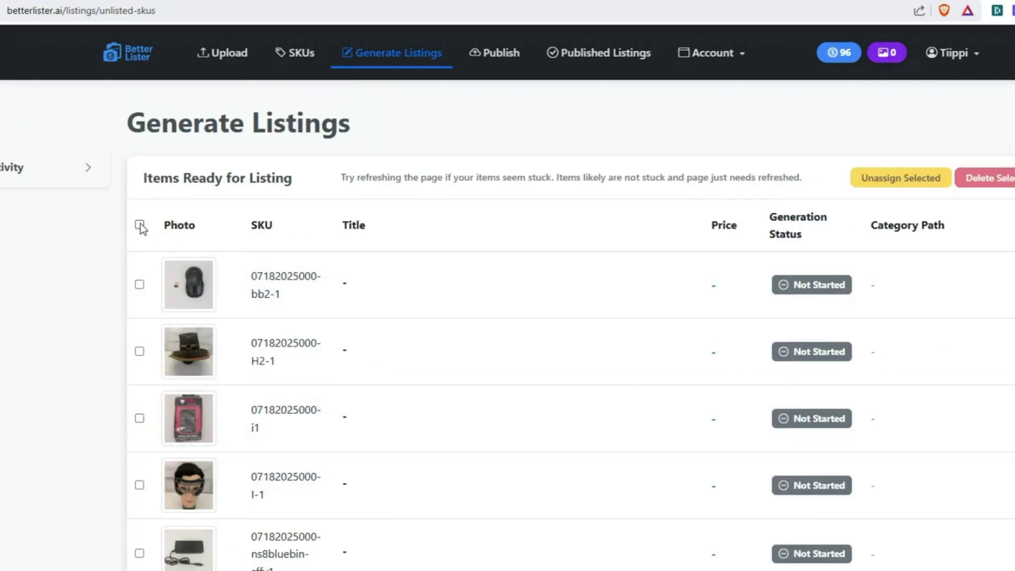
click(141, 224)
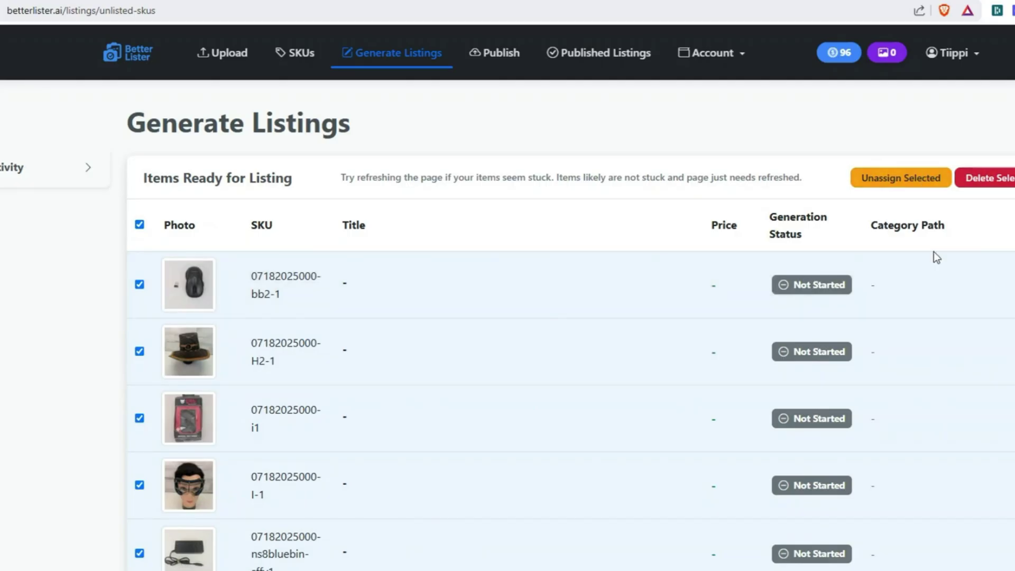
scroll(717, 328, down, 5)
scroll(629, 388, up, 5)
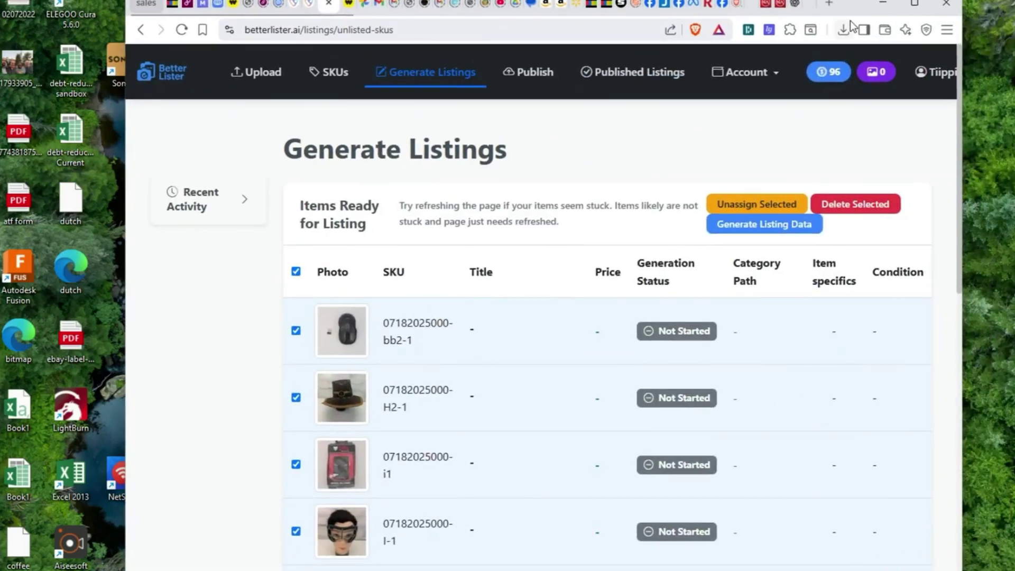
click(843, 30)
Generate listing data for the ten items, spending 10 tokens and leaving 86
click(842, 30)
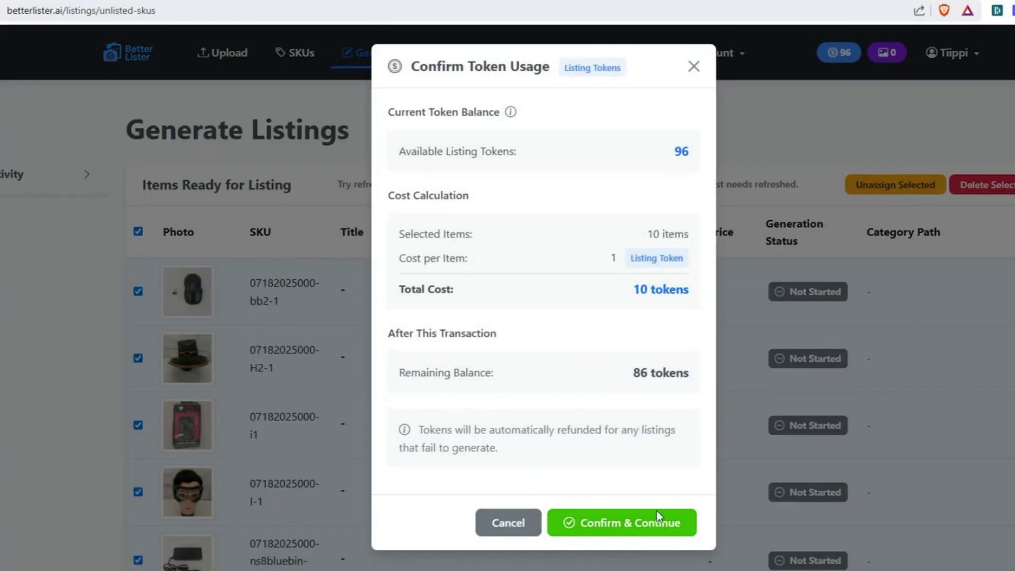
drag(633, 372, 684, 375)
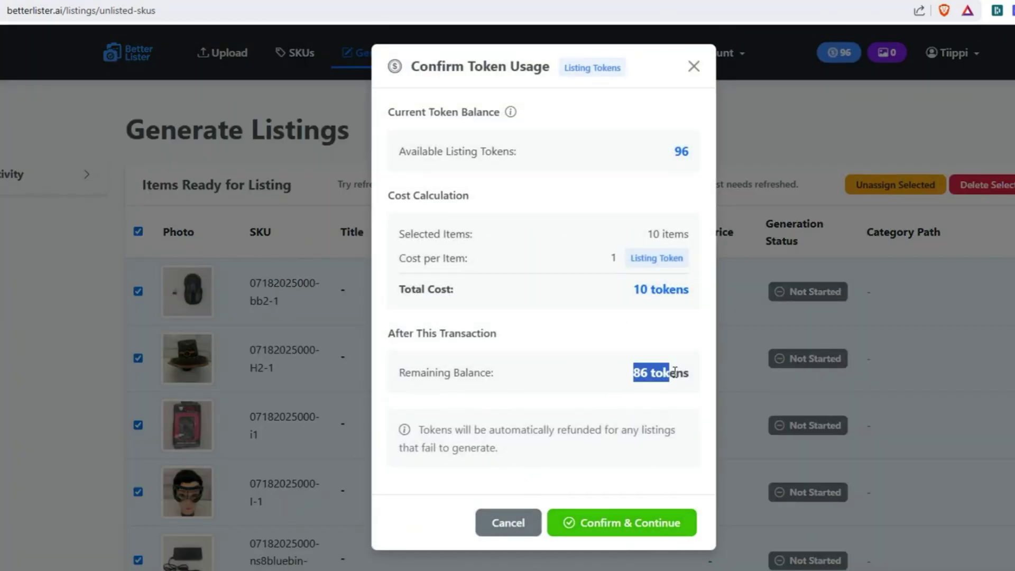
click(621, 529)
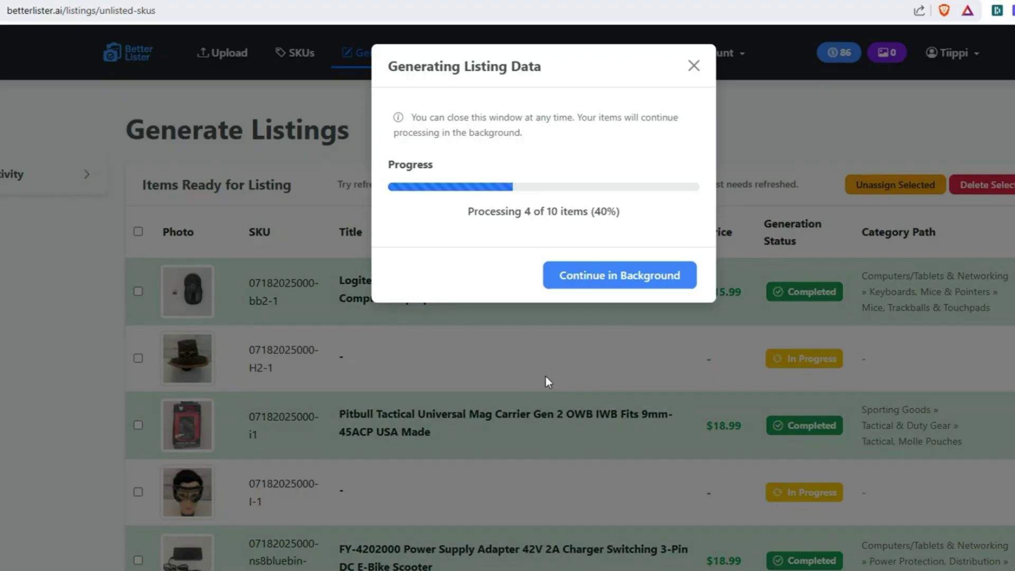
scroll(502, 393, down, 2)
scroll(519, 416, down, 2)
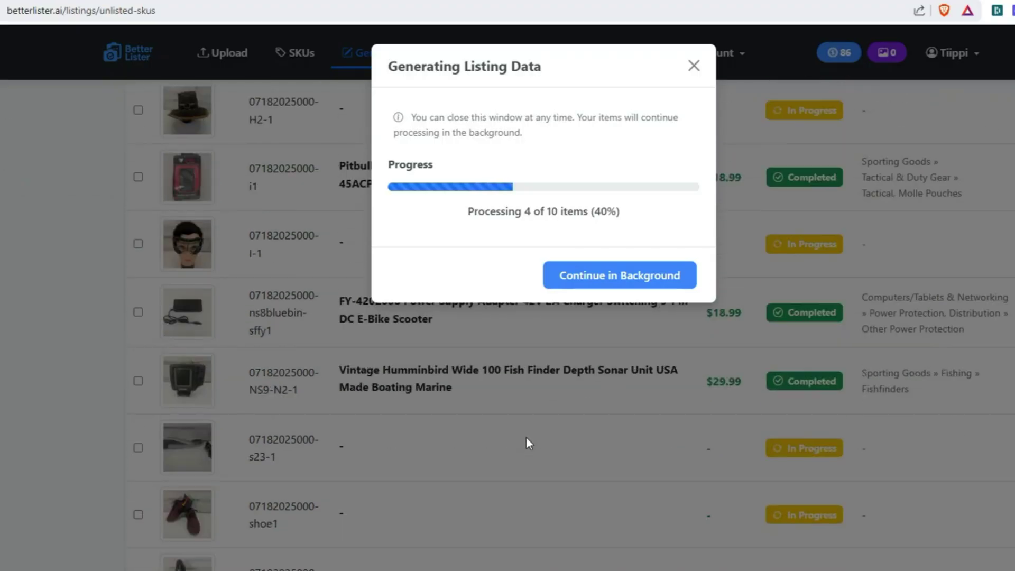
Leave listing generation running in the background and dismiss the progress dialog
click(619, 278)
scroll(484, 349, down, 1)
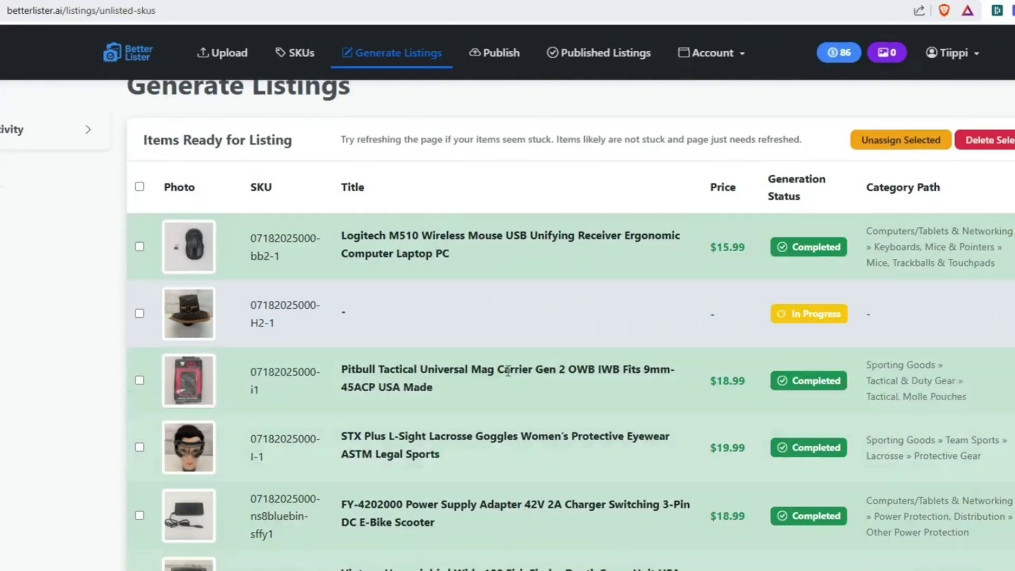
scroll(484, 313, down, 2)
scroll(516, 365, down, 3)
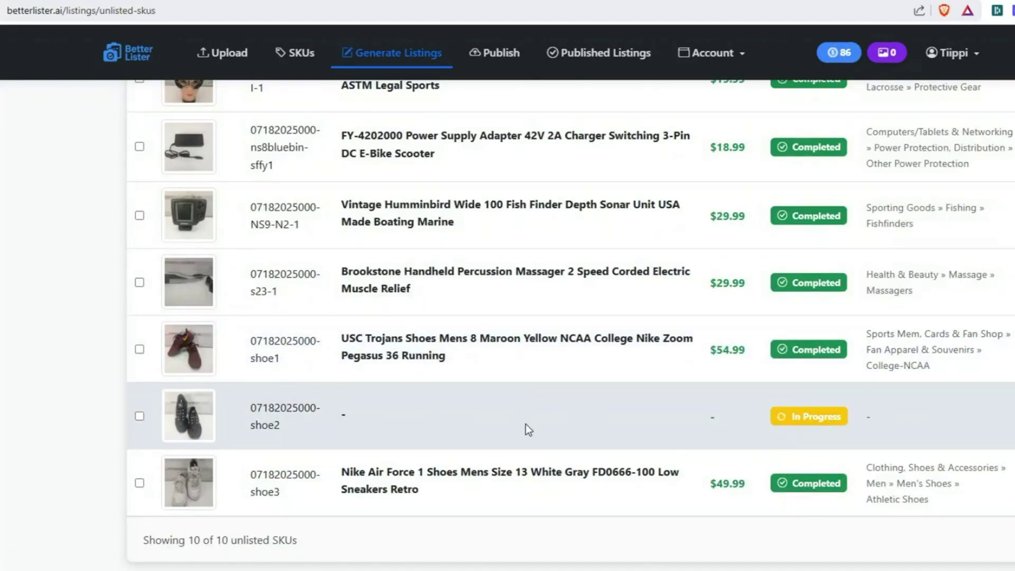
scroll(480, 407, up, 5)
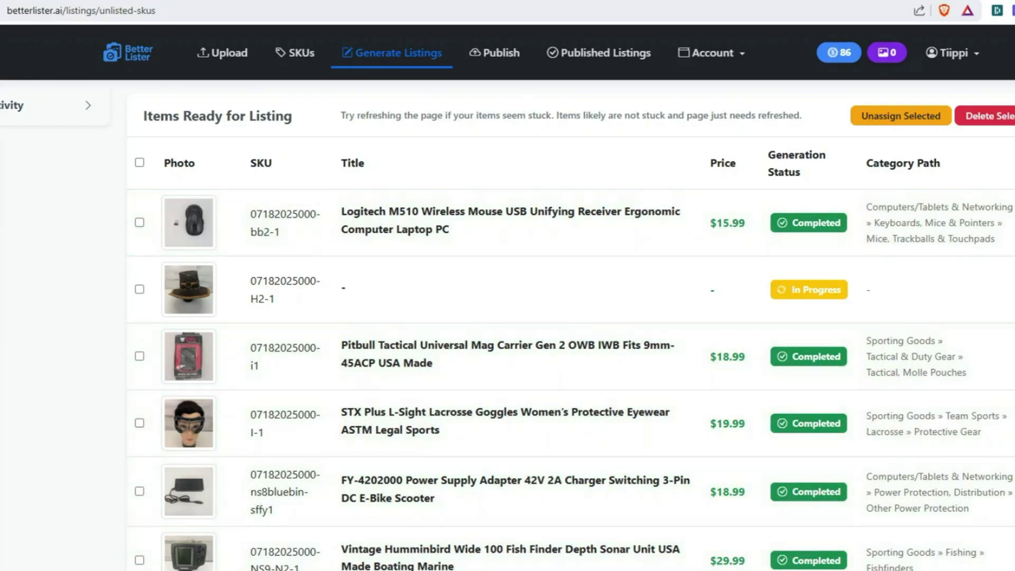
drag(805, 162, 488, 100)
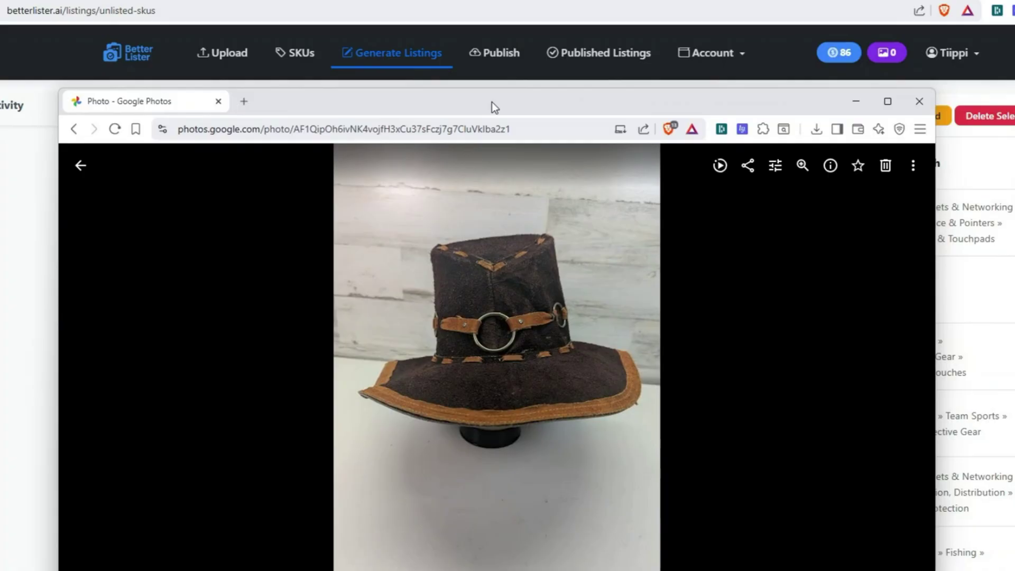
click(97, 362)
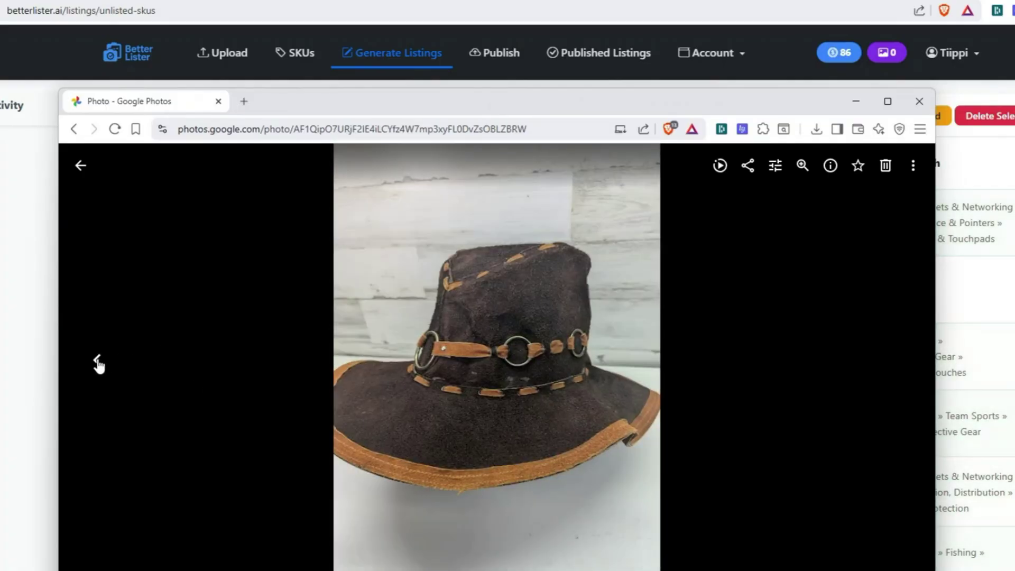
click(98, 363)
click(96, 363)
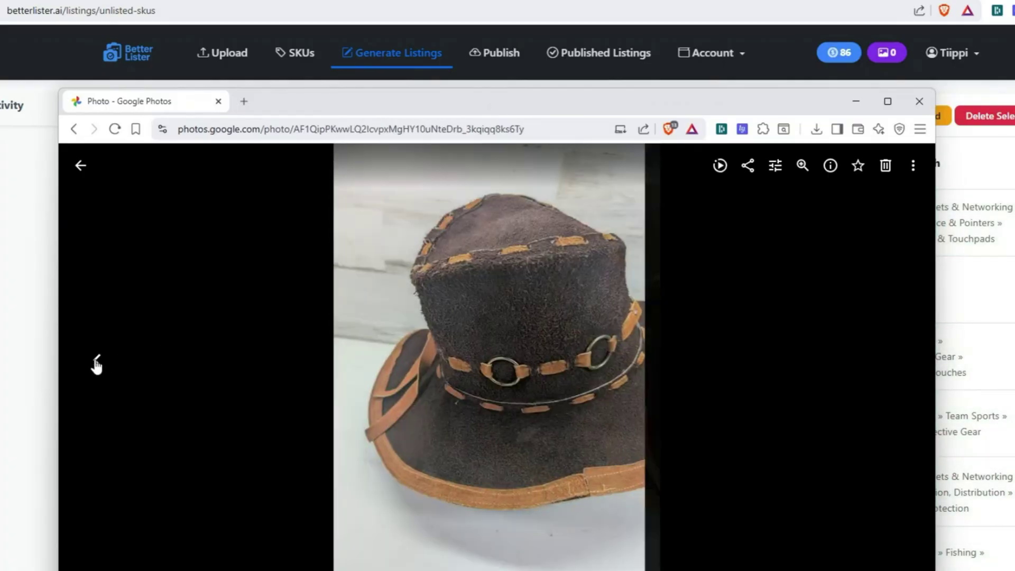
click(96, 366)
click(97, 364)
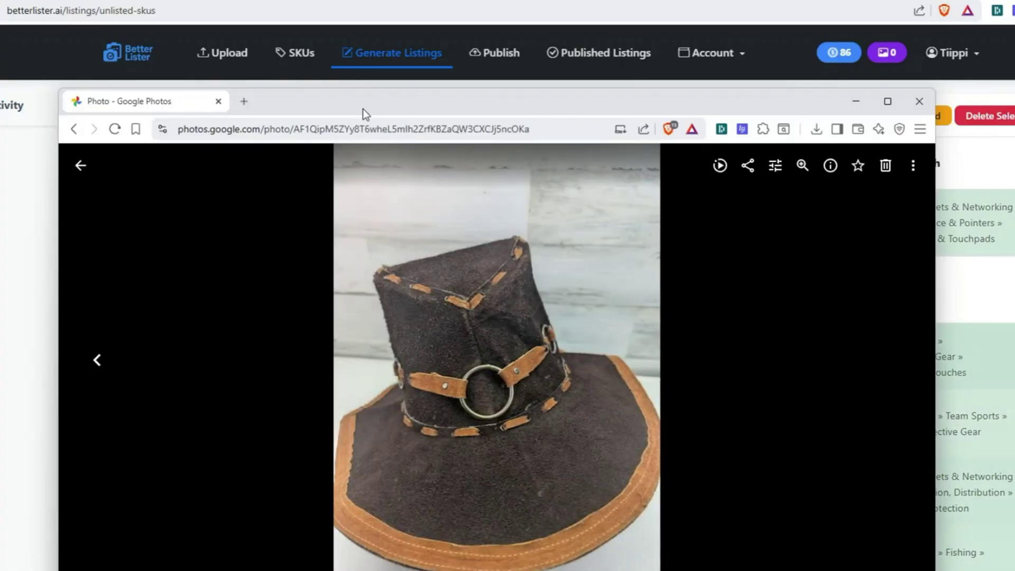
drag(363, 108, 1014, 127)
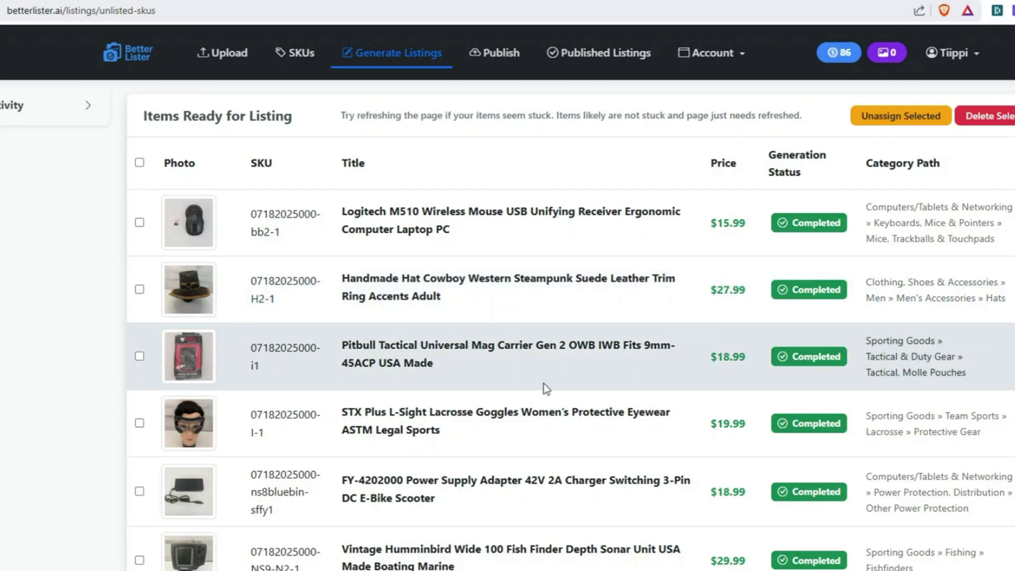
scroll(655, 201, down, 3)
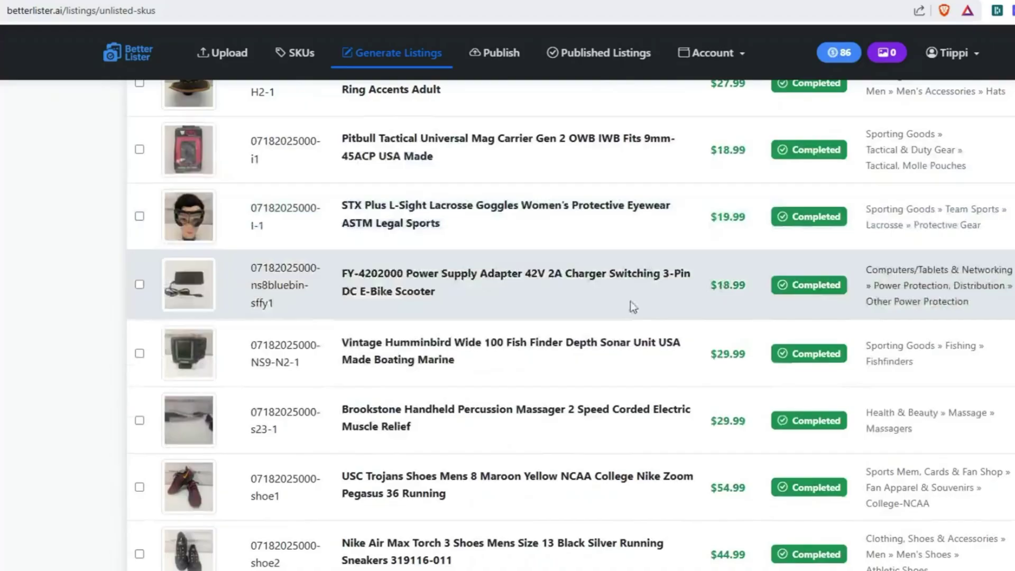
scroll(629, 307, down, 3)
scroll(455, 425, up, 3)
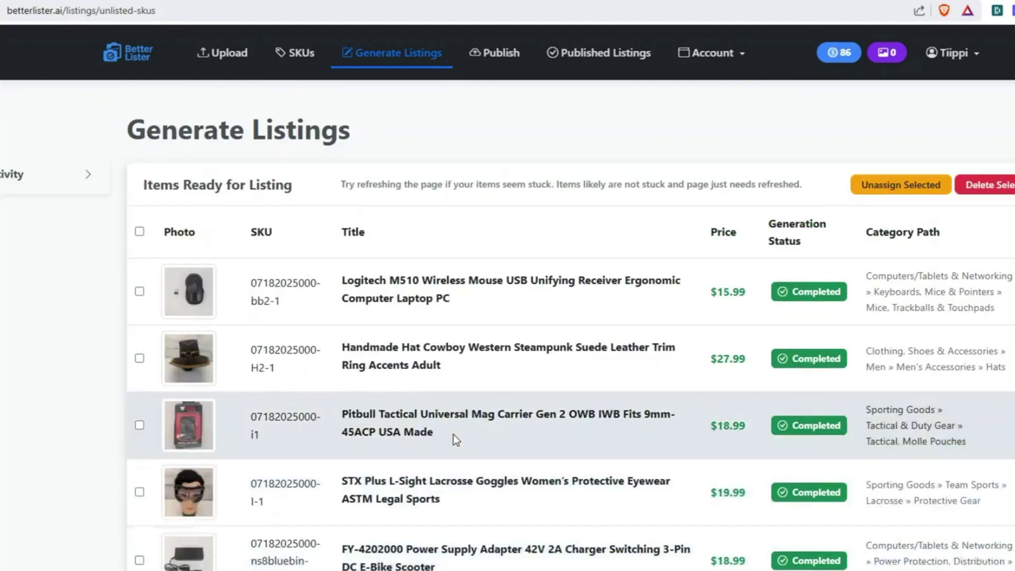
scroll(453, 434, down, 2)
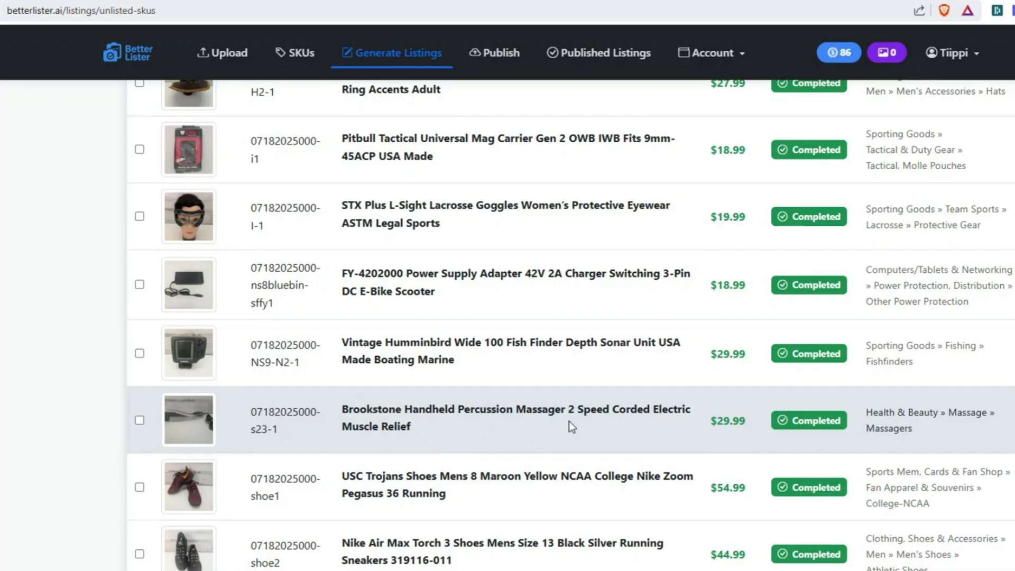
scroll(510, 433, down, 2)
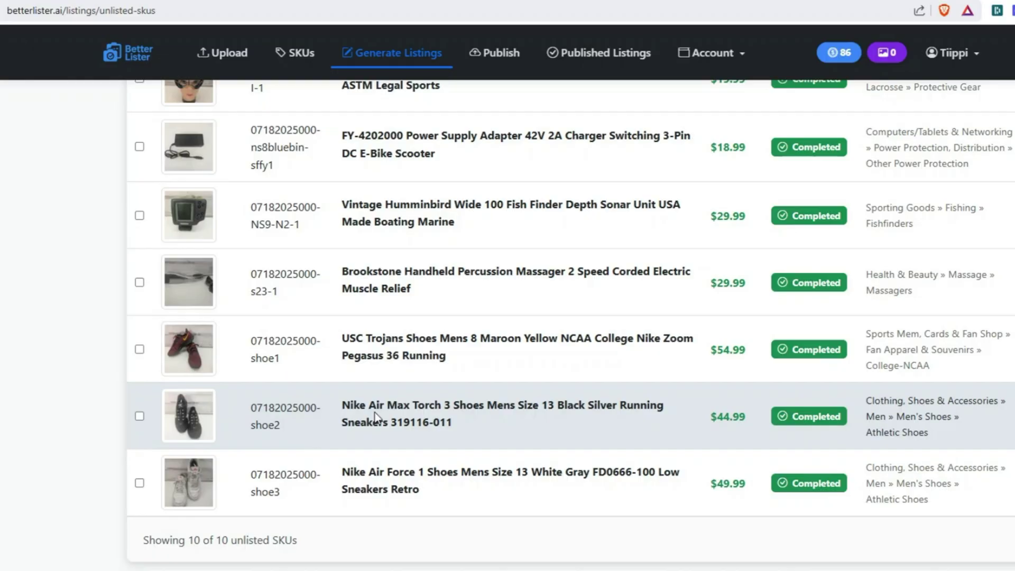
scroll(455, 445, down, 1)
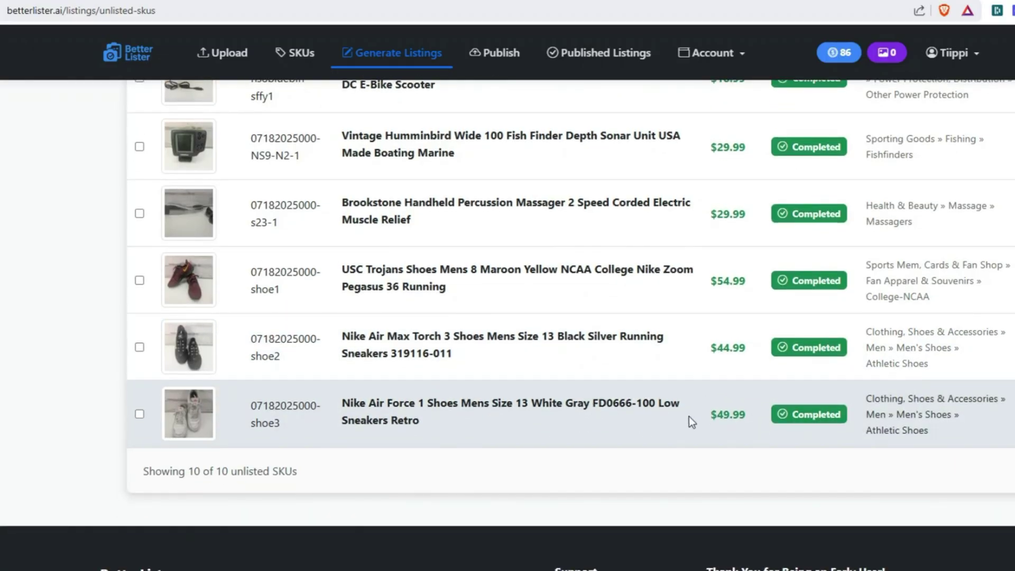
scroll(638, 445, up, 2)
scroll(623, 450, up, 1)
scroll(606, 445, up, 3)
scroll(612, 388, up, 1)
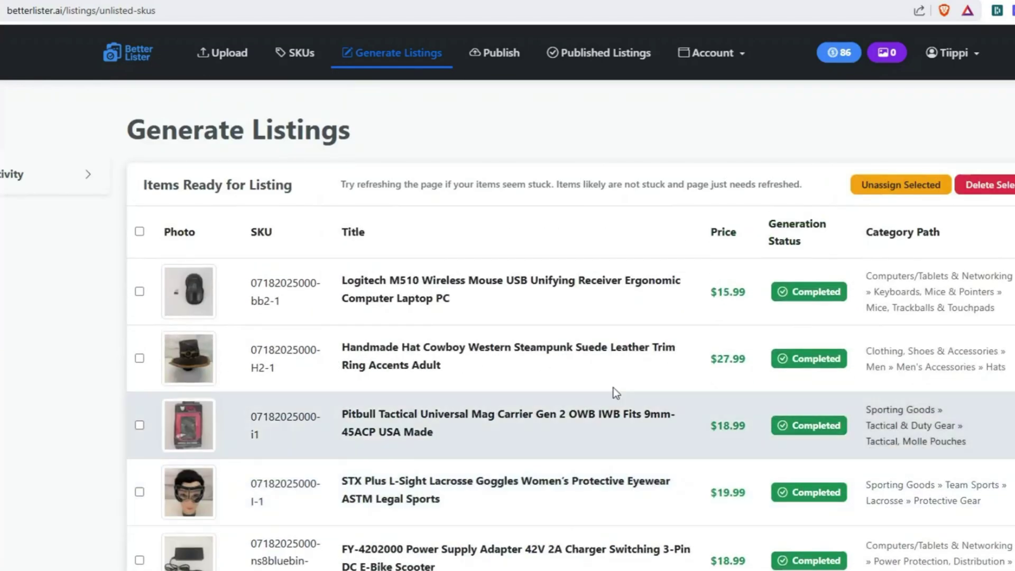
Open listing s23-1 and look up 'Brookstone Handheld Percussion Massager' in eBay sold results
click(501, 48)
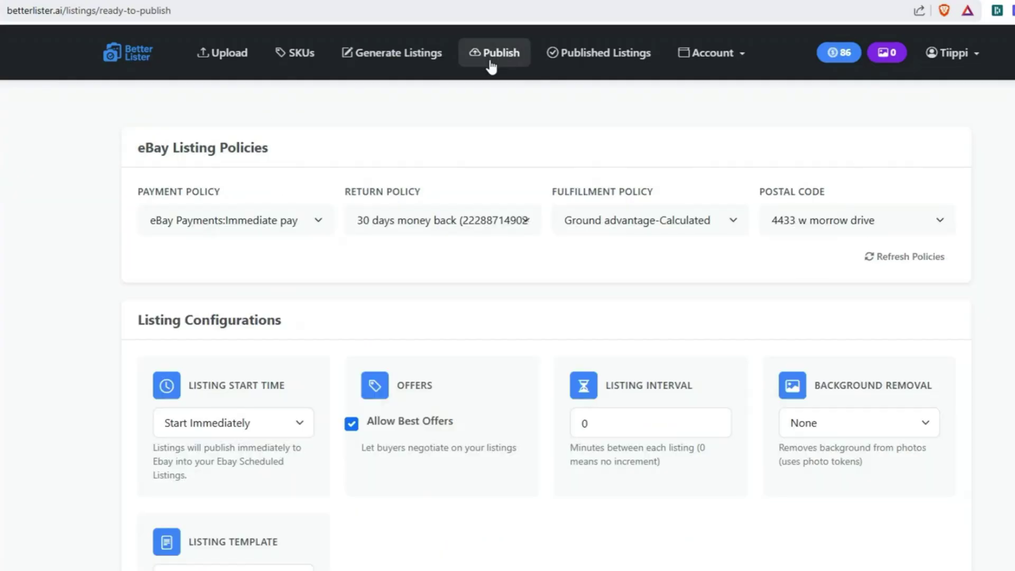
scroll(385, 341, down, 4)
scroll(385, 336, down, 2)
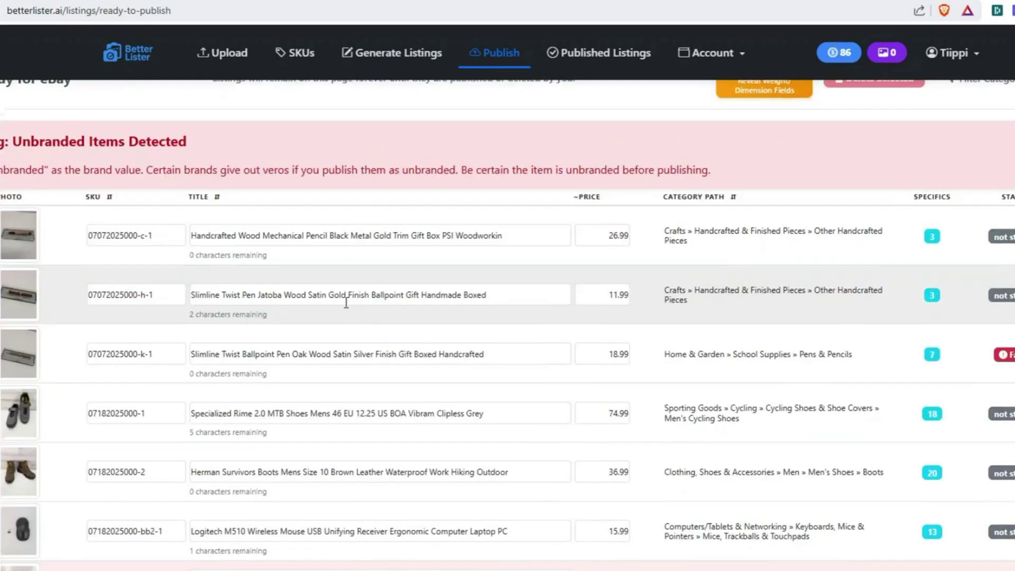
scroll(353, 335, down, 2)
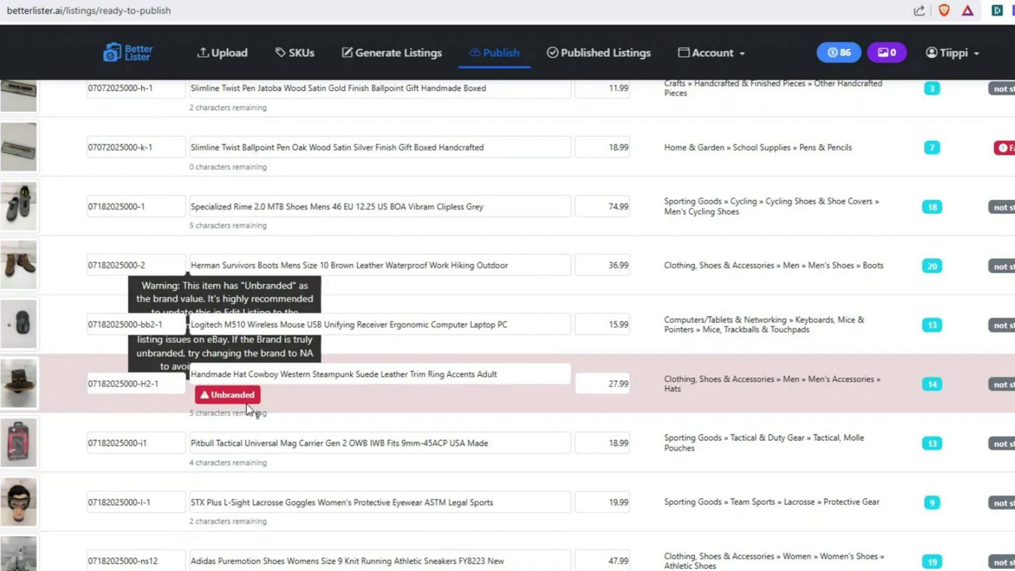
scroll(373, 408, down, 3)
scroll(373, 421, down, 4)
scroll(341, 412, up, 7)
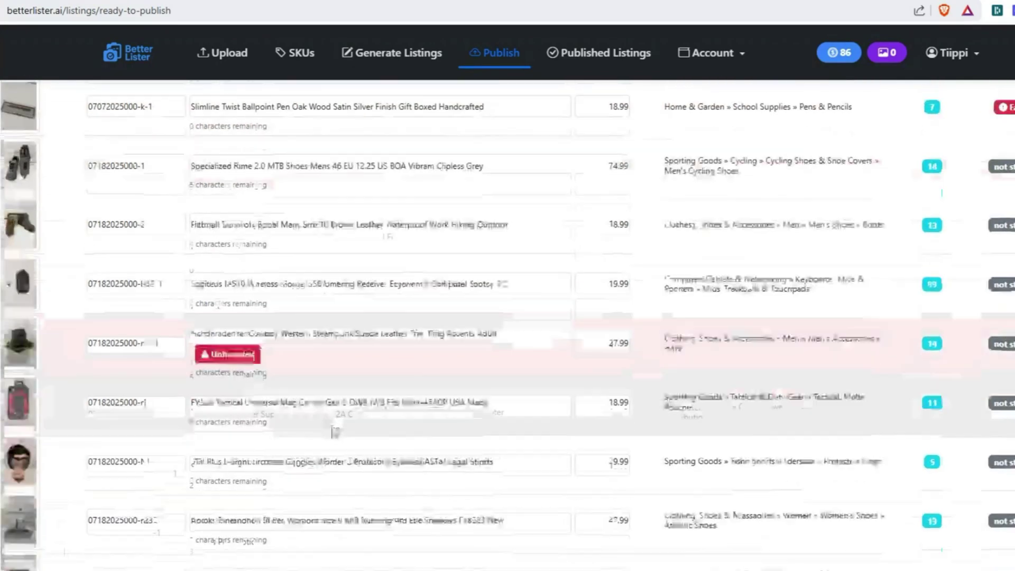
scroll(307, 404, down, 5)
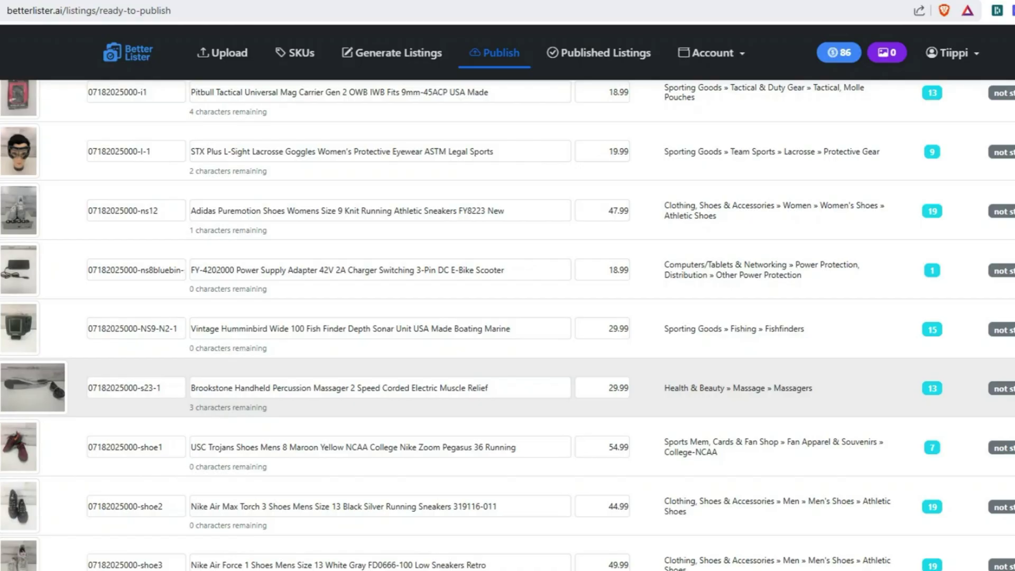
click(399, 363)
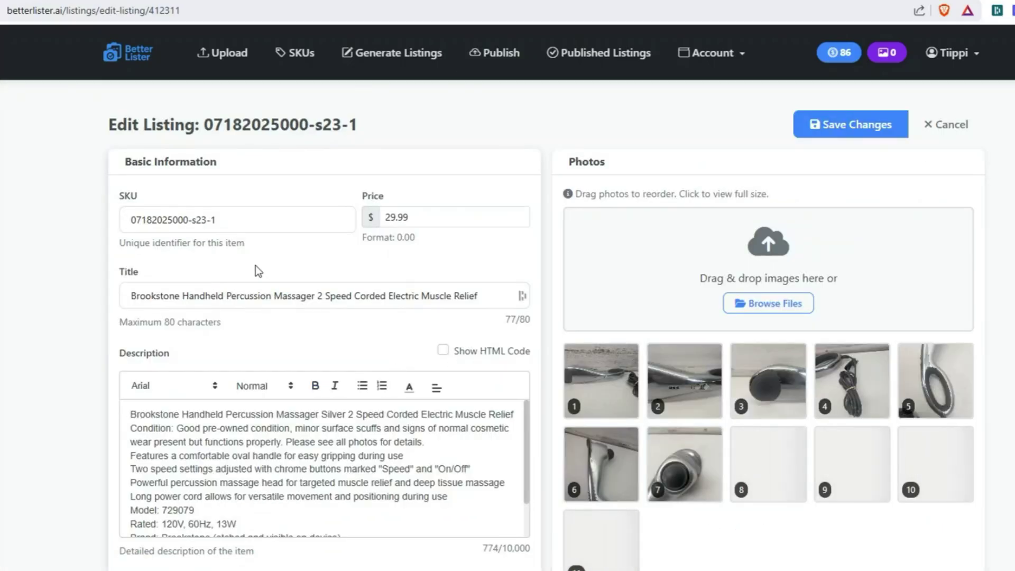
drag(316, 296, 131, 295)
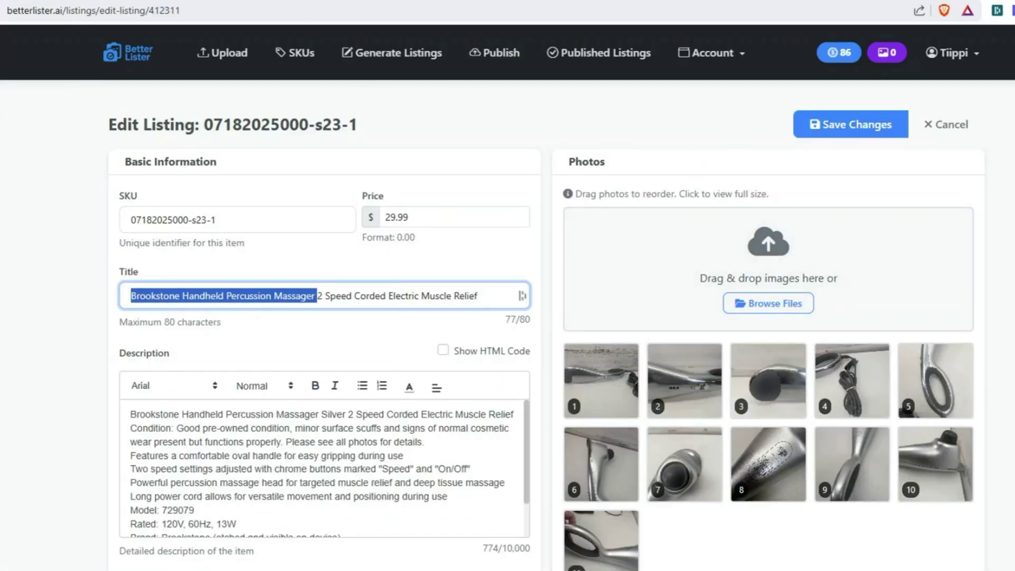
key(alt+Tab)
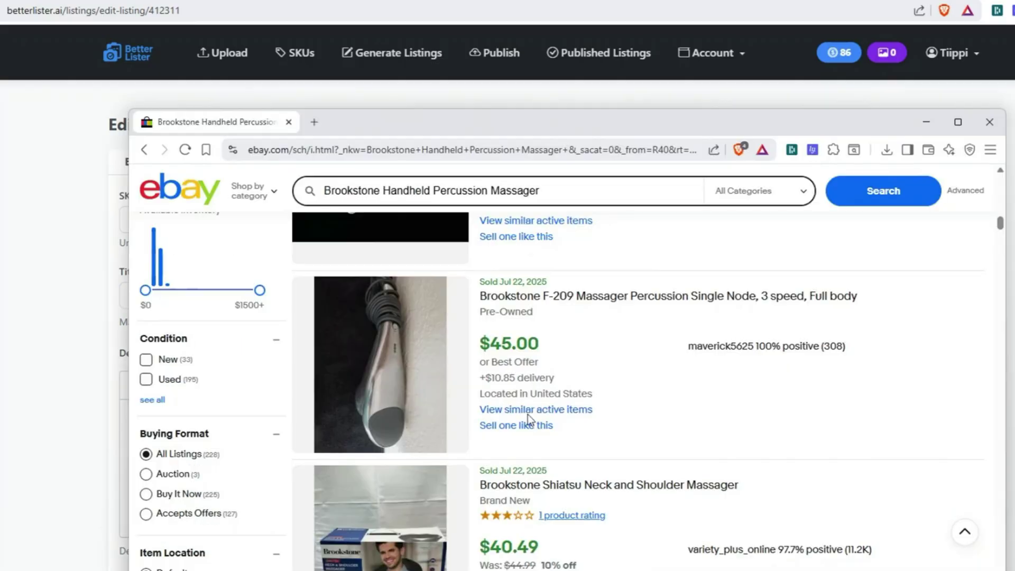
Search eBay sold listings for 'Brookstone F-209'
double_click(501, 334)
scroll(627, 343, down, 5)
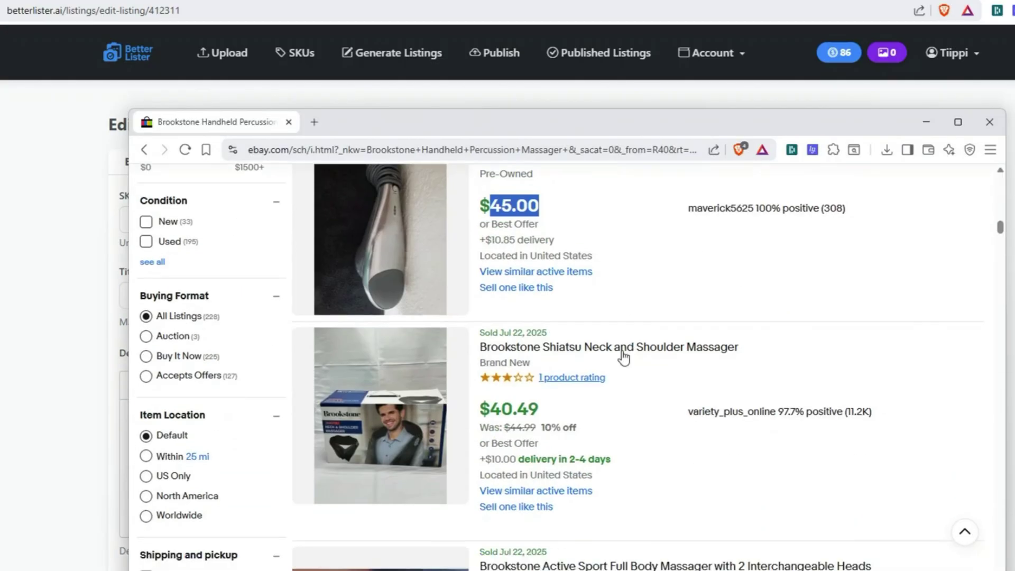
scroll(611, 354, up, 3)
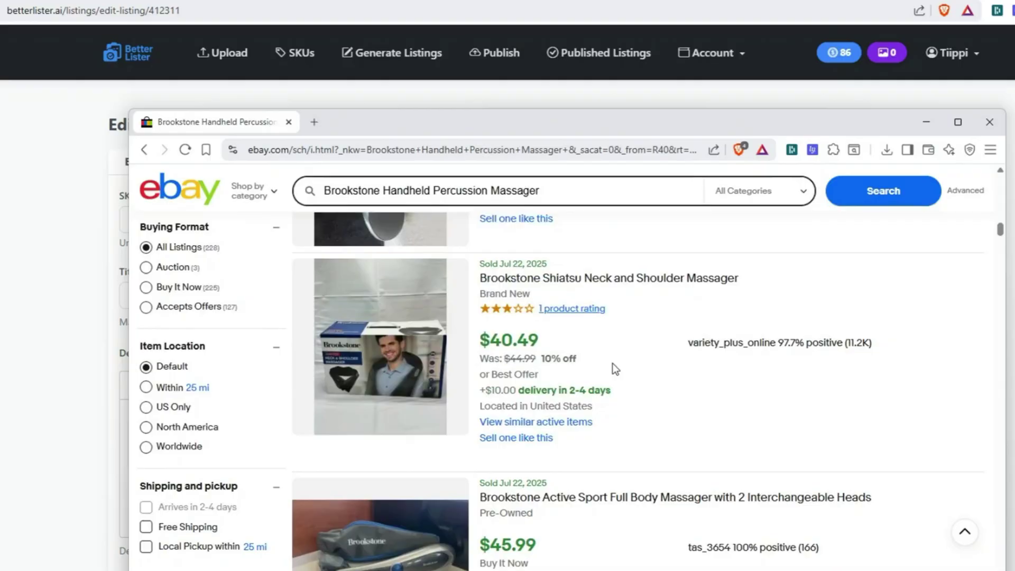
scroll(611, 368, down, 1)
scroll(608, 367, up, 3)
scroll(559, 361, up, 2)
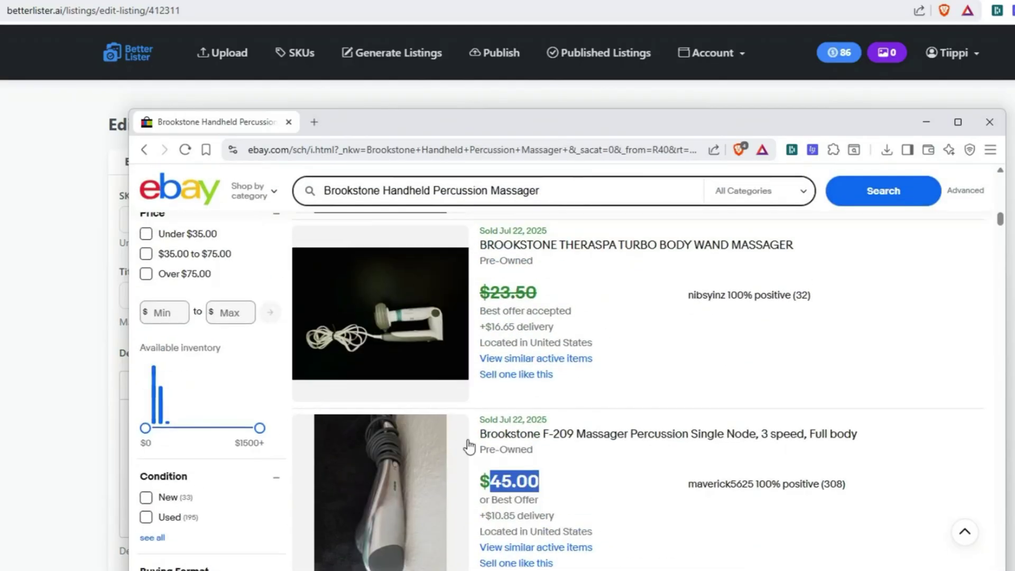
drag(477, 434, 573, 433)
key(ctrl+c)
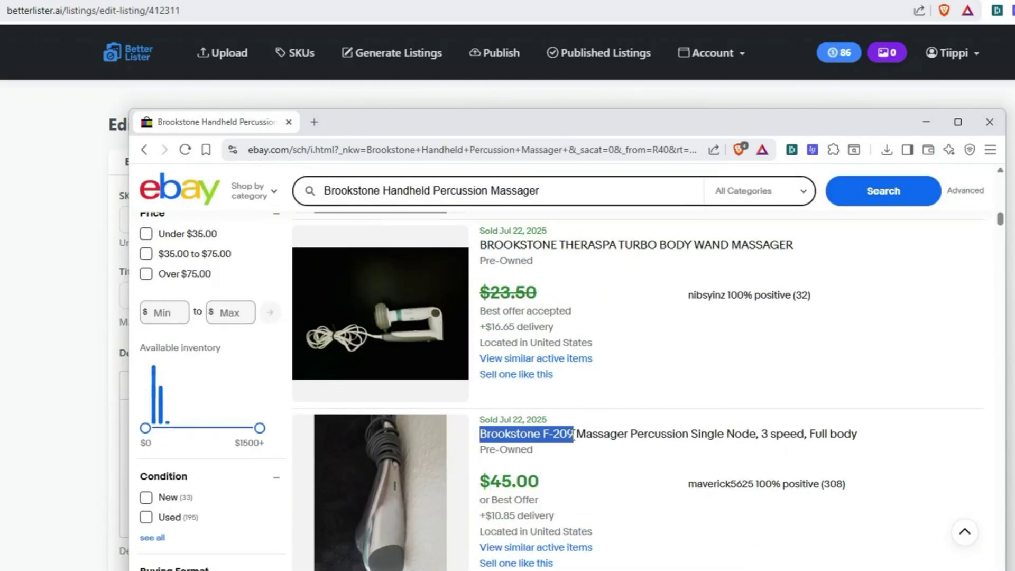
click(566, 191)
key(ctrl+a)
key(ctrl+v)
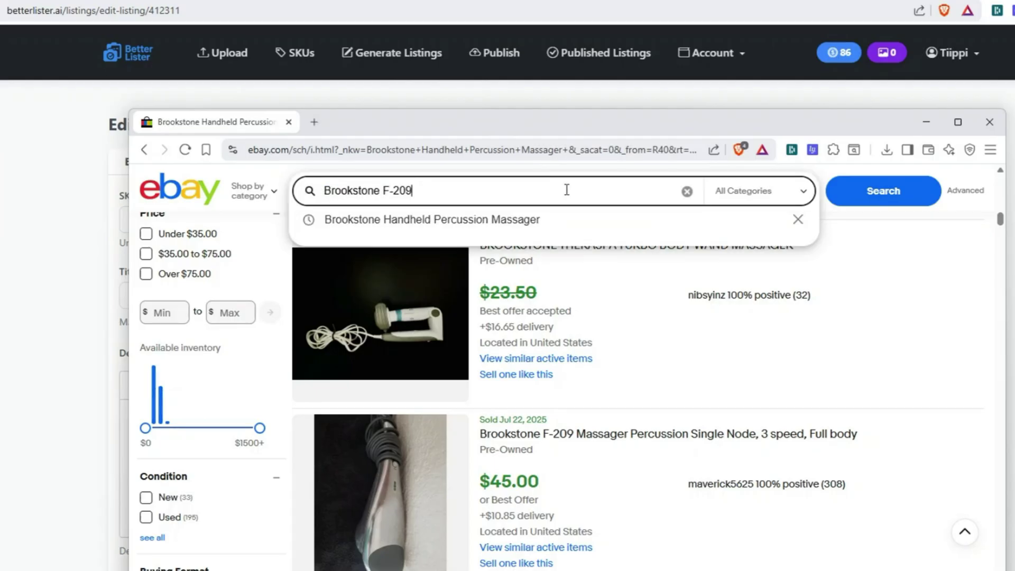
key(Return)
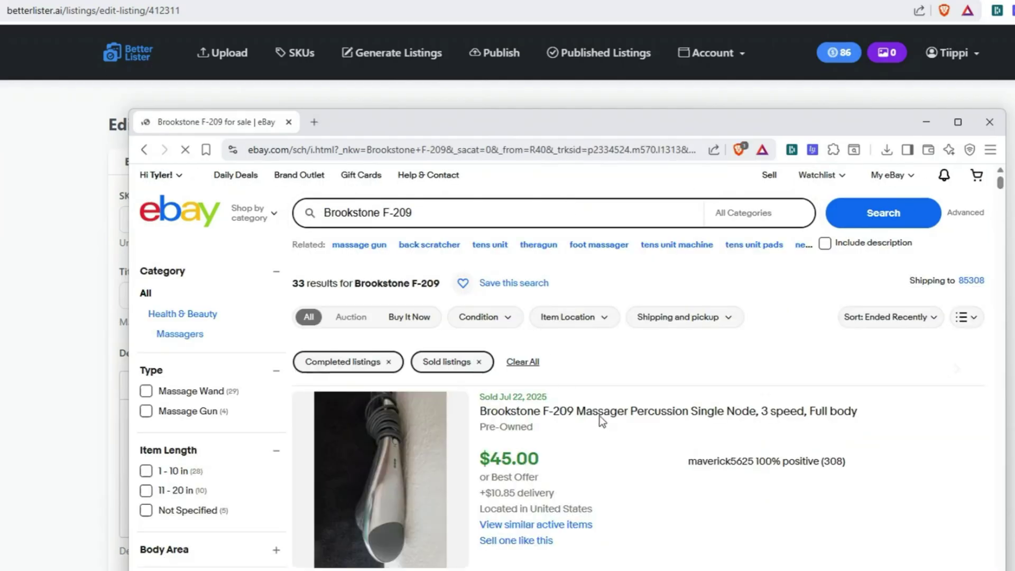
scroll(610, 397, down, 3)
scroll(635, 373, down, 2)
scroll(644, 367, down, 2)
scroll(650, 362, down, 2)
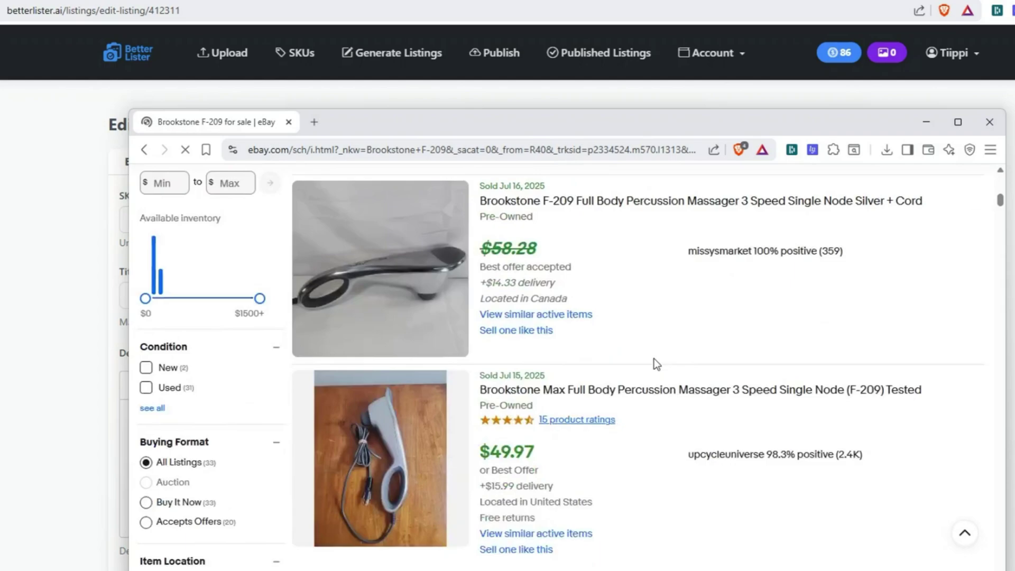
scroll(654, 357, down, 2)
scroll(657, 359, down, 2)
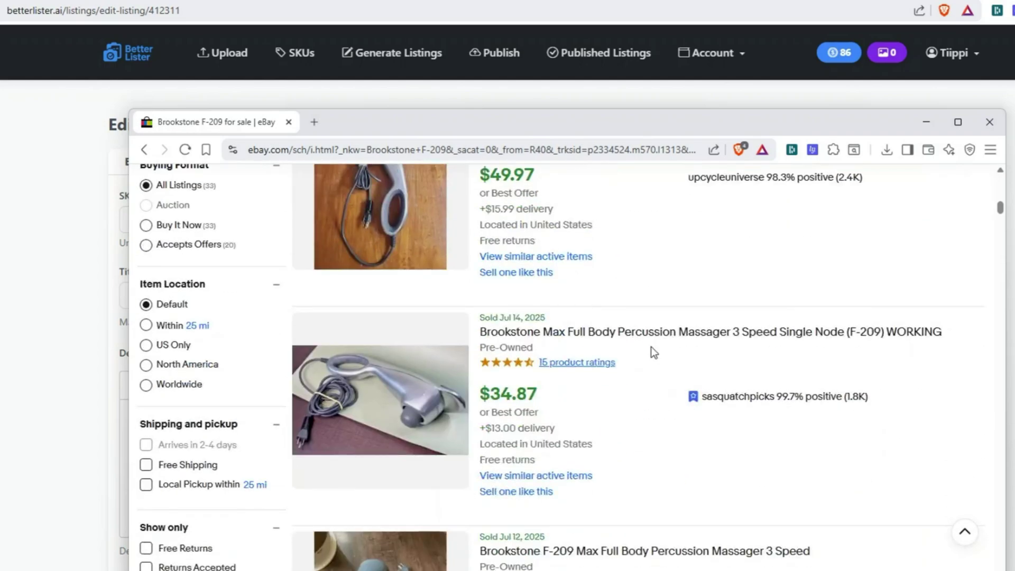
scroll(651, 352, down, 4)
scroll(655, 349, down, 3)
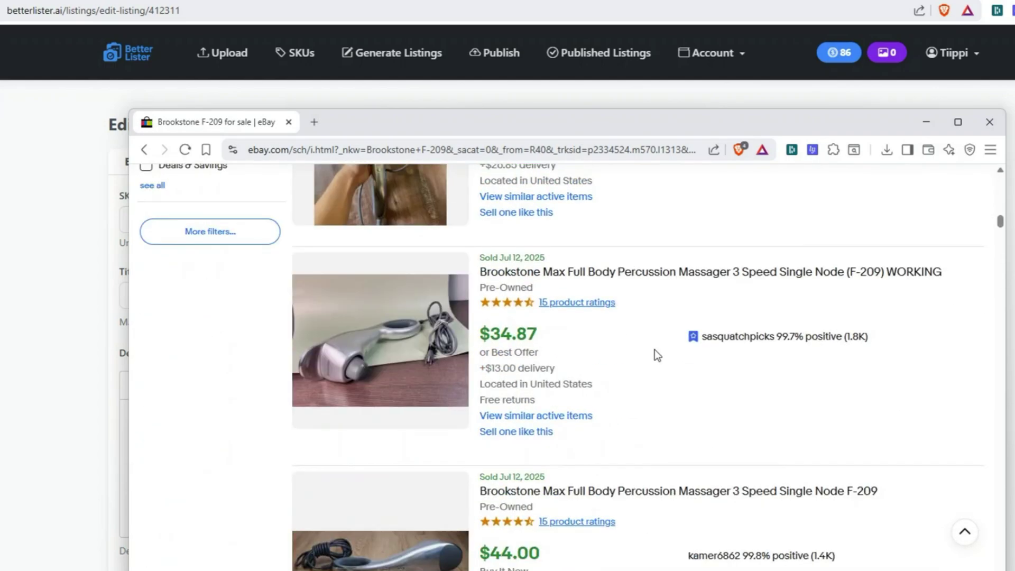
scroll(652, 355, down, 1)
scroll(653, 354, down, 4)
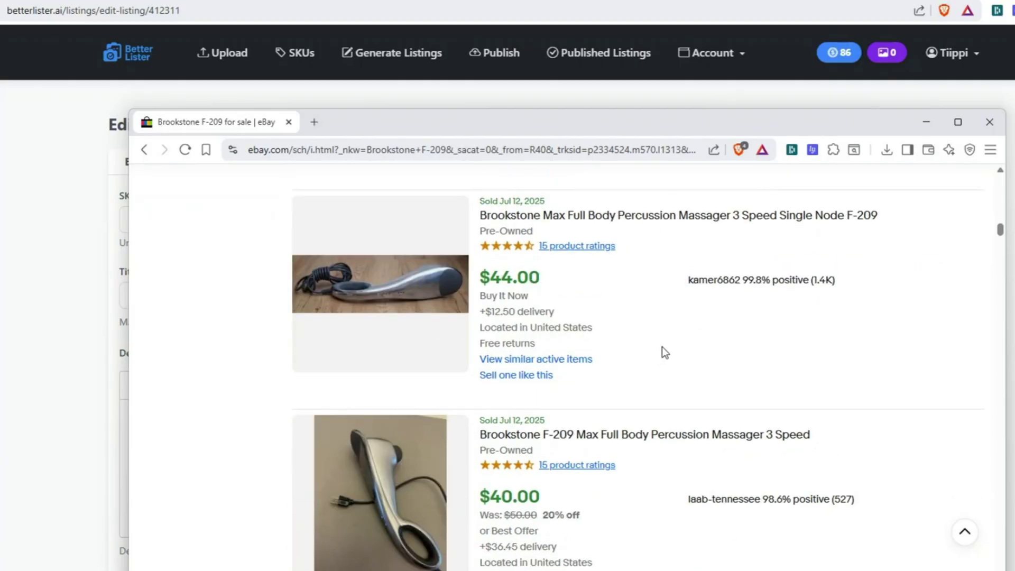
scroll(680, 335, down, 2)
scroll(679, 342, down, 4)
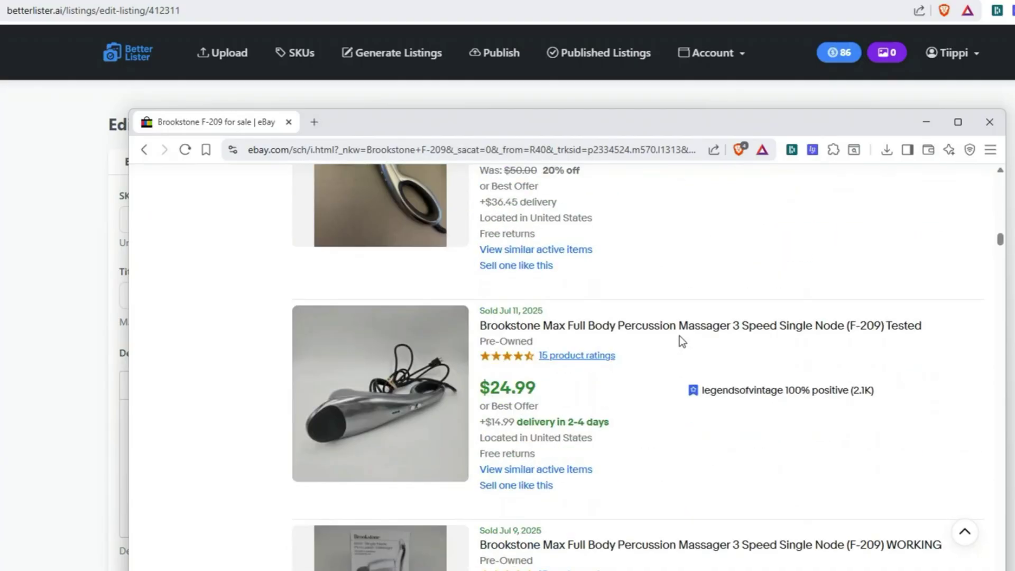
scroll(690, 344, down, 6)
scroll(699, 345, up, 5)
scroll(721, 368, up, 5)
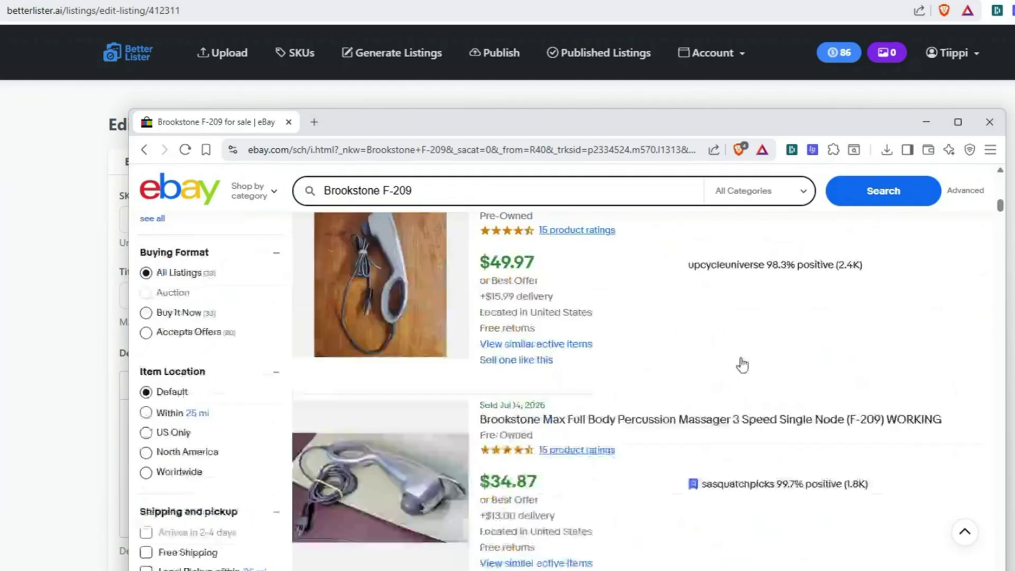
scroll(739, 363, up, 5)
scroll(770, 349, up, 5)
Sort results by Price + Shipping: highest first, then move the eBay window aside
click(870, 318)
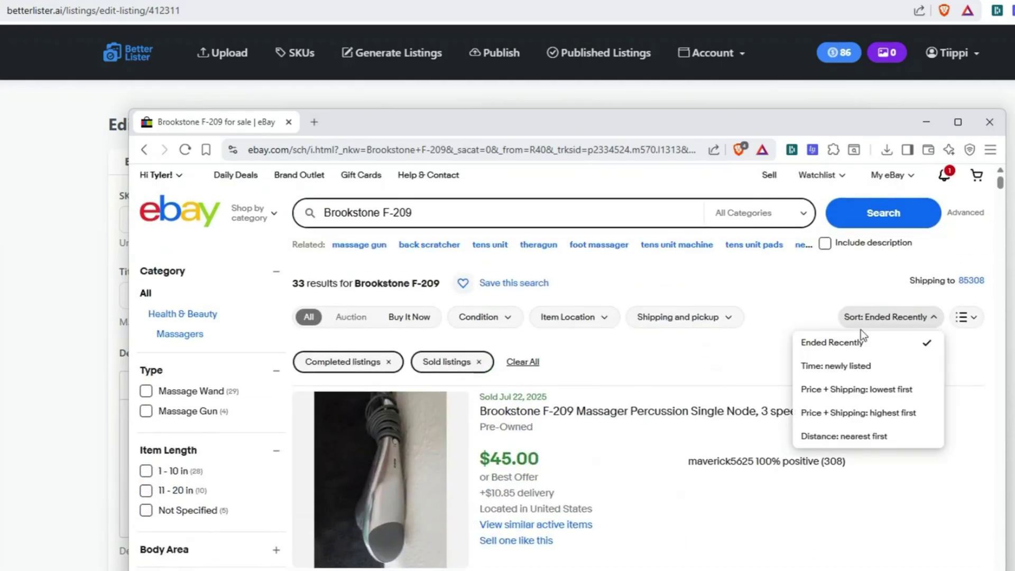
click(859, 414)
scroll(603, 385, down, 2)
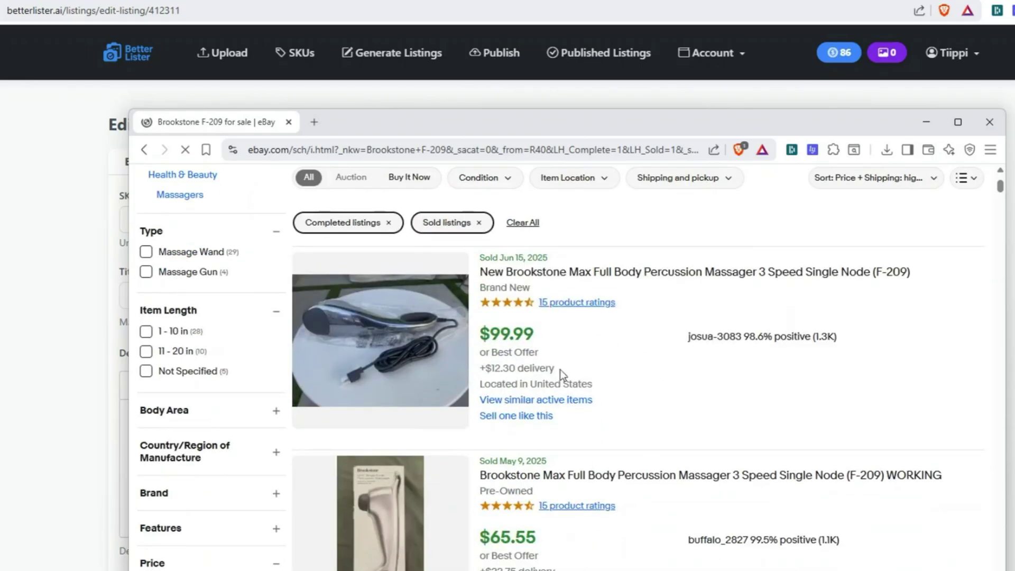
scroll(431, 350, down, 3)
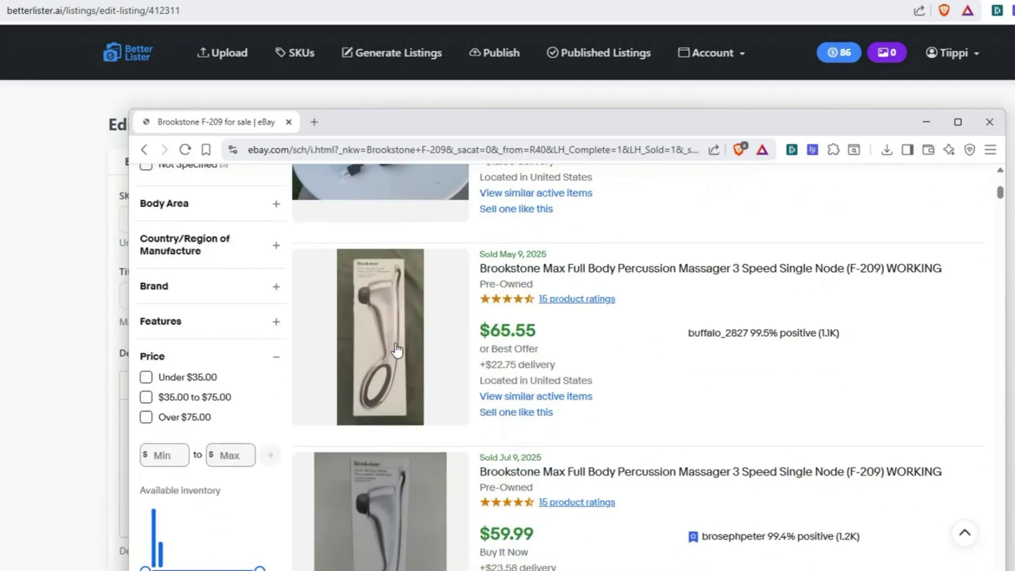
scroll(586, 357, down, 3)
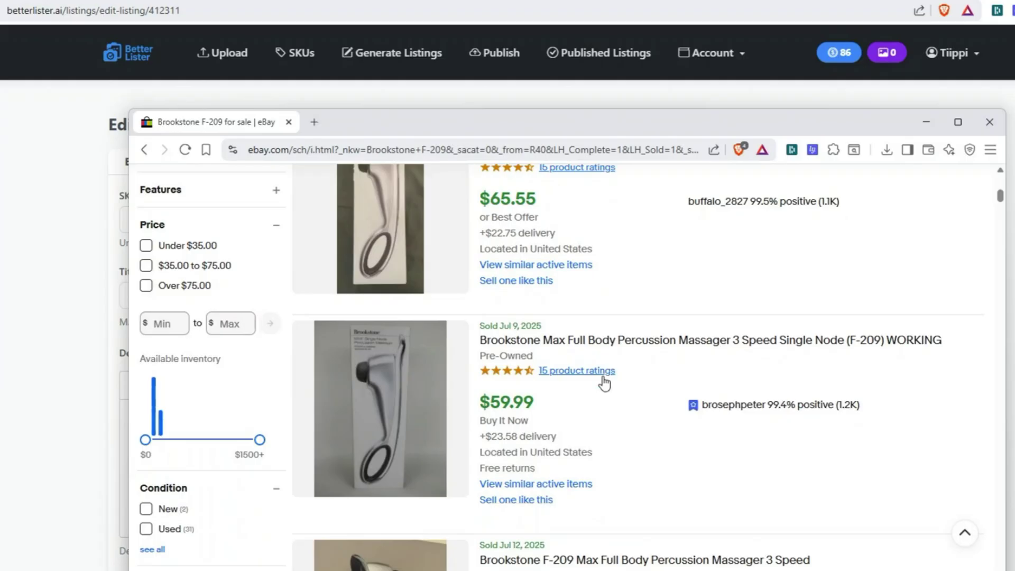
scroll(617, 392, down, 3)
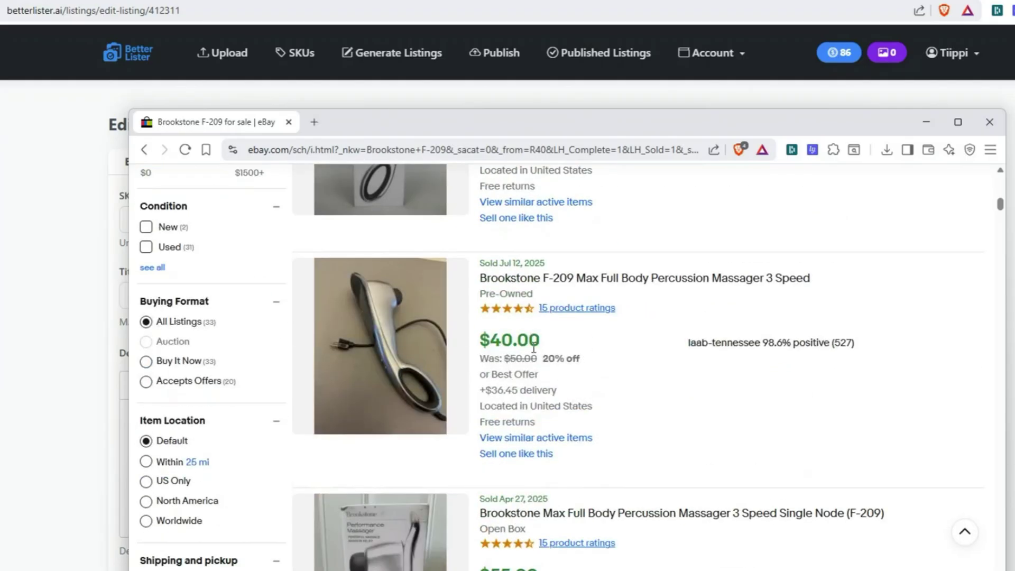
drag(531, 343, 503, 340)
scroll(583, 333, up, 3)
drag(490, 108, 1014, 135)
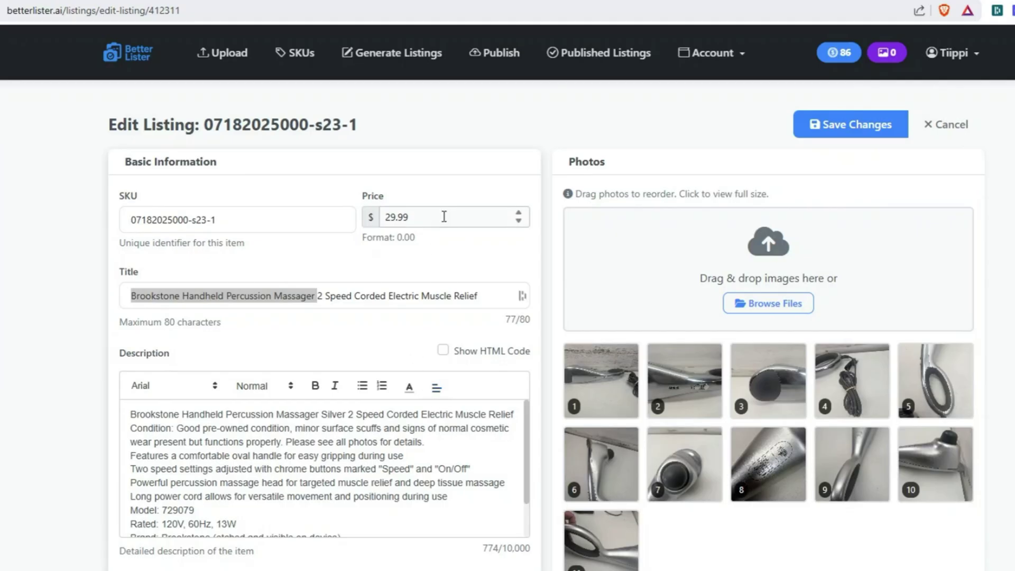
Set the massager price to 59.99 and preview photo 8 at full size
click(446, 215)
double_click(446, 215)
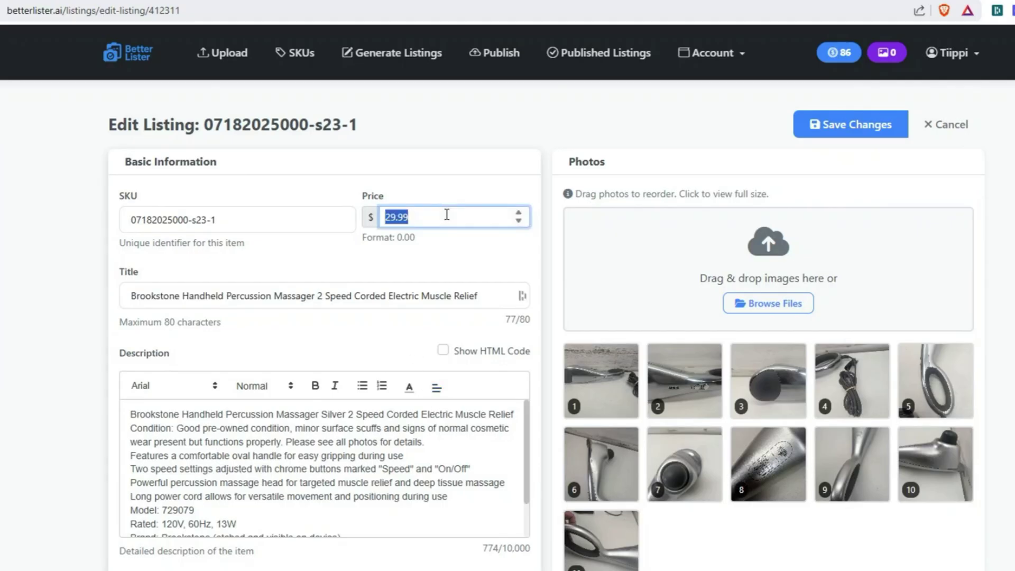
text(59)
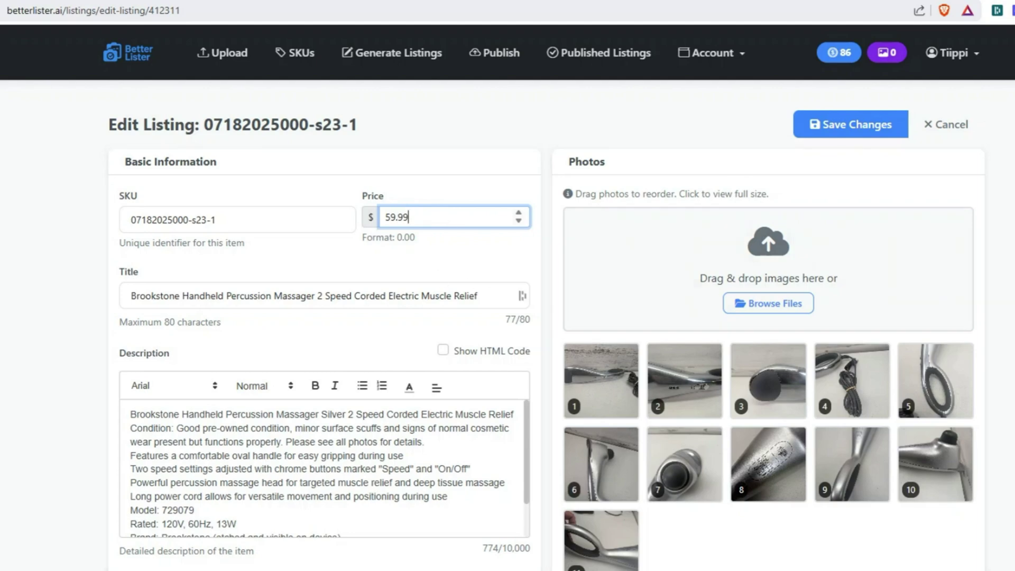
click(770, 470)
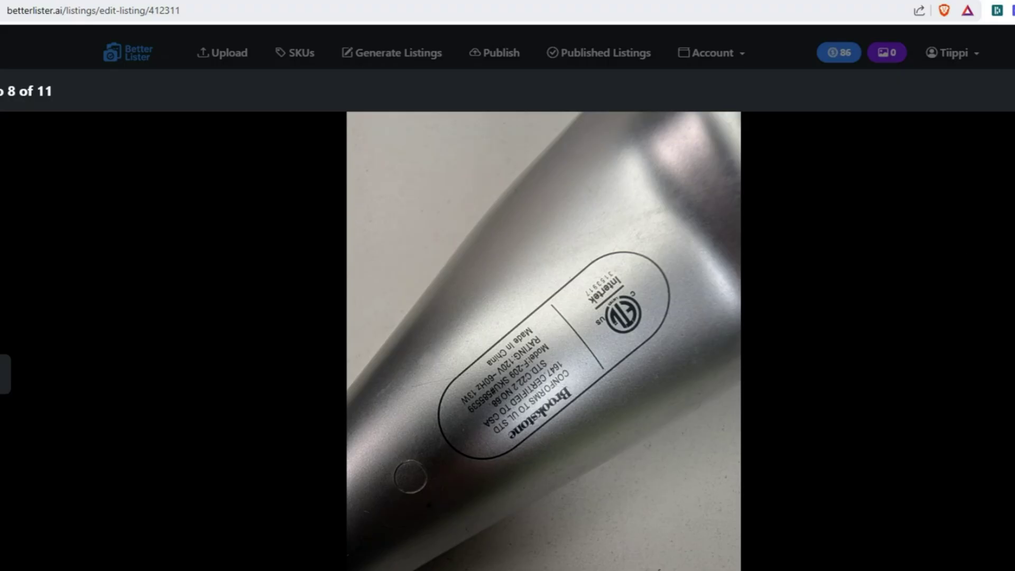
key(Escape)
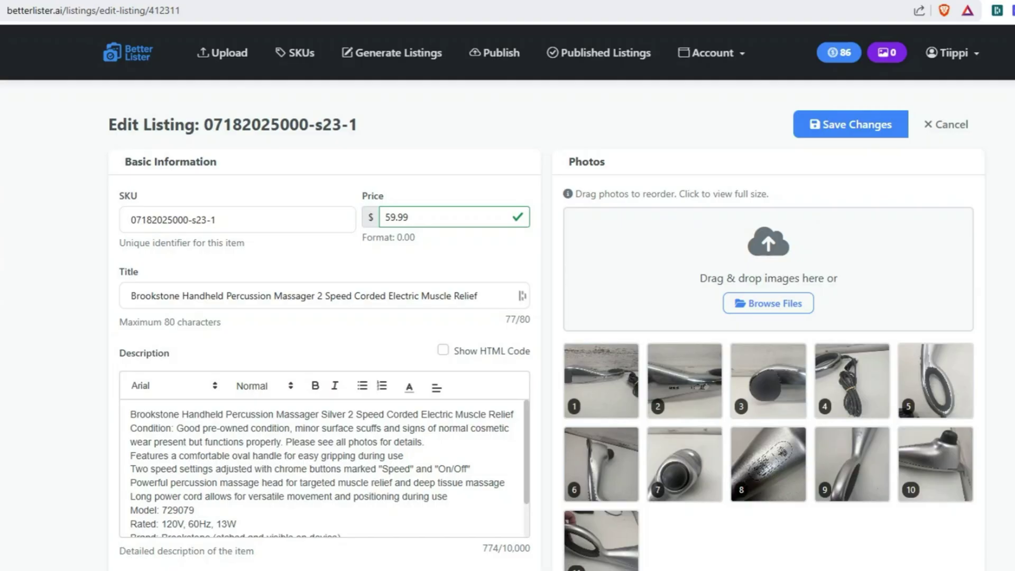
Change '2 Speed' to '3 Speed' in title and description, and the model to F-209
click(486, 295)
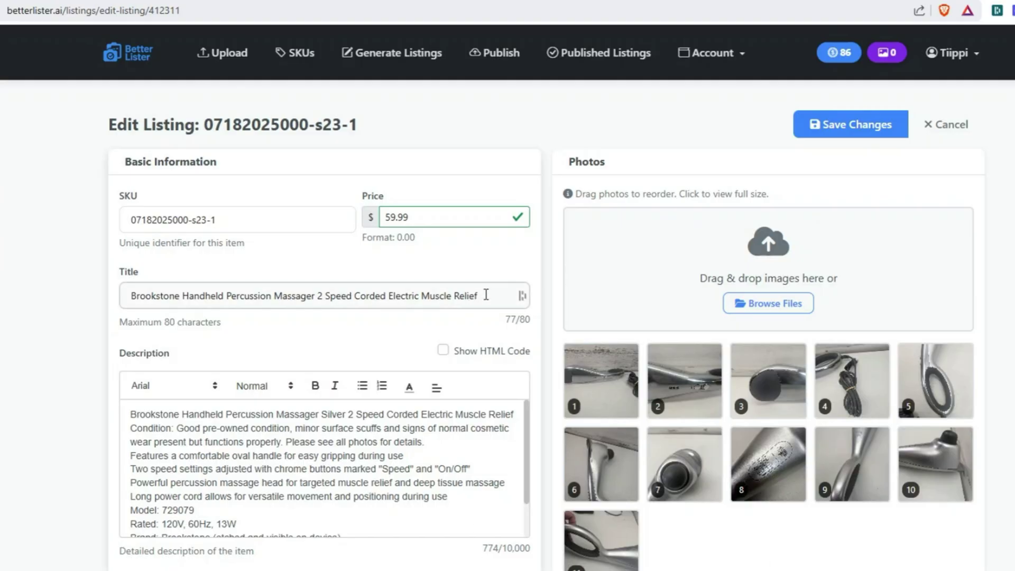
text(F-)
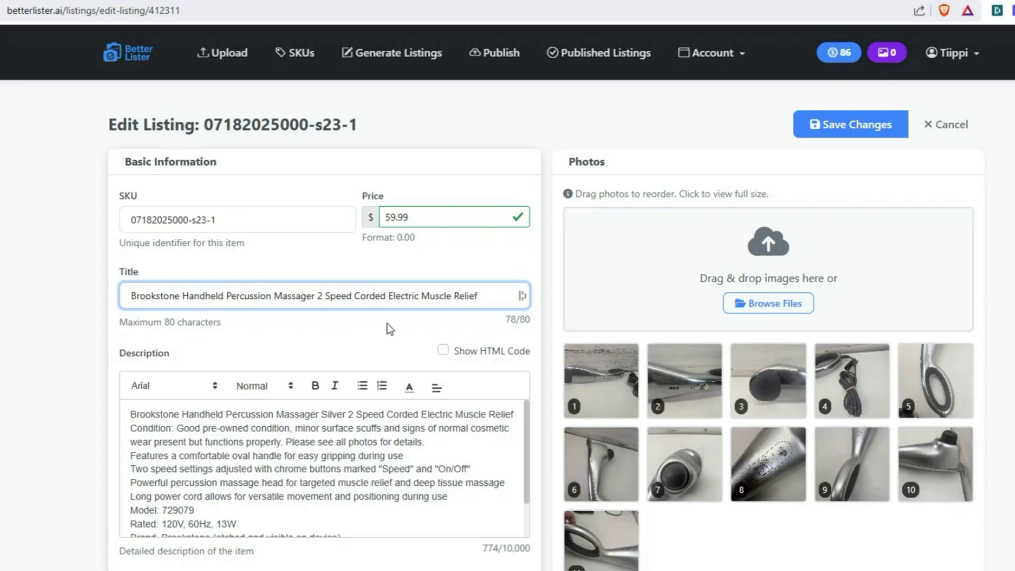
key(Delete)
text(3)
click(351, 413)
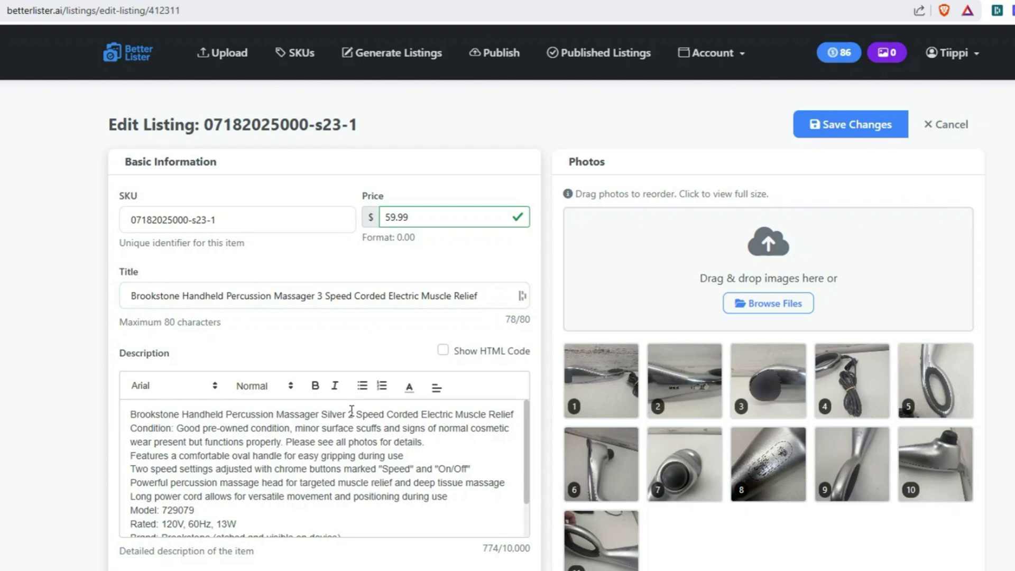
key(Delete)
text(3)
scroll(268, 460, down, 2)
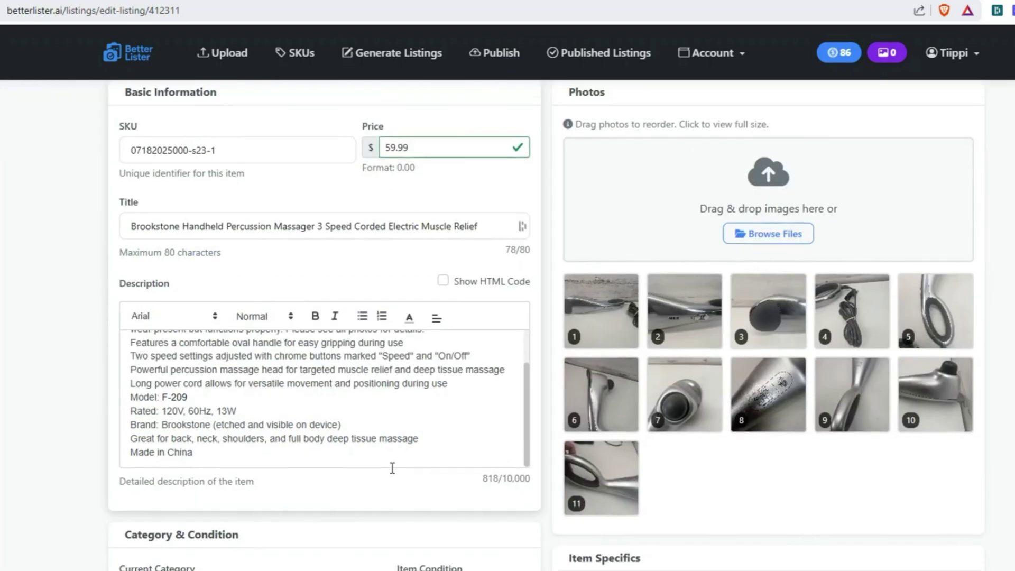
scroll(389, 468, down, 1)
scroll(390, 464, up, 1)
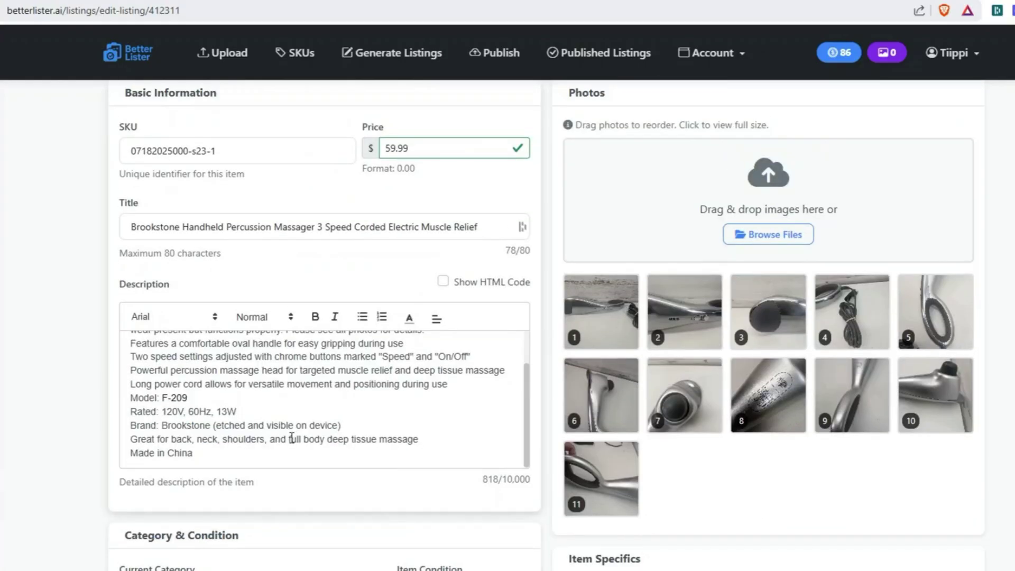
scroll(293, 437, up, 3)
scroll(253, 428, up, 2)
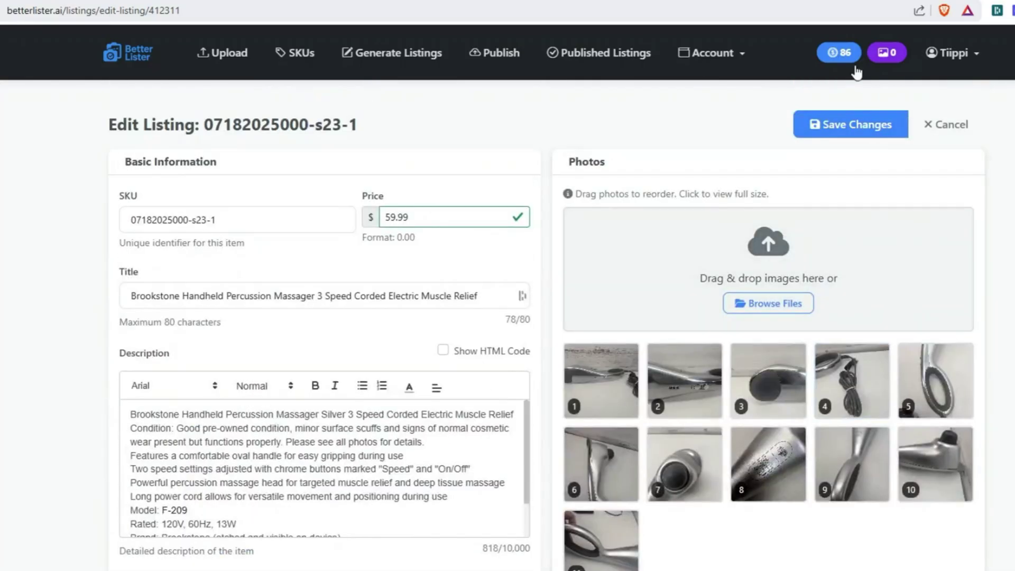
Save the massager listing and reveal the Weight/Dimension fields on the Publish page
click(846, 125)
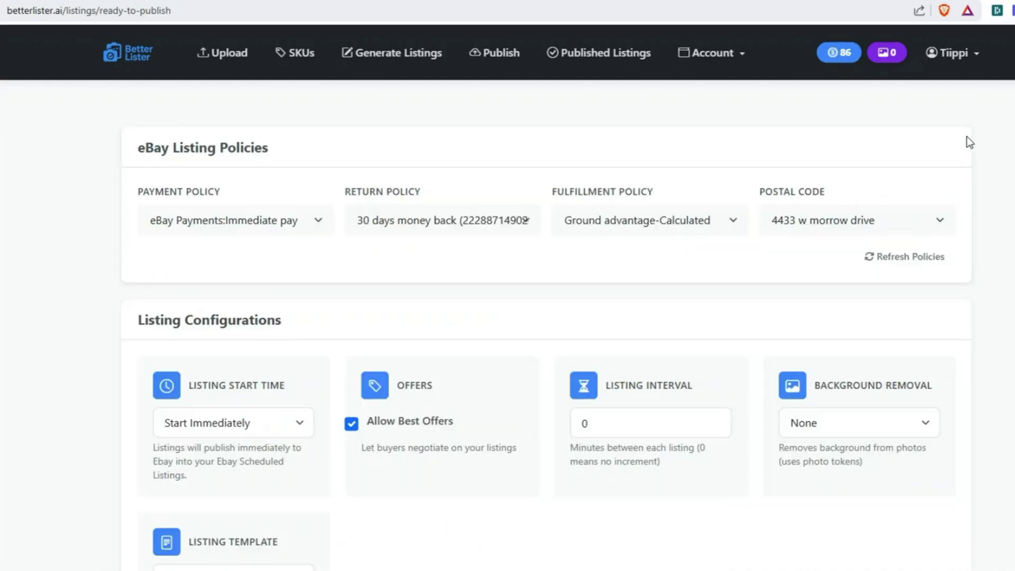
scroll(412, 347, down, 3)
scroll(433, 343, down, 2)
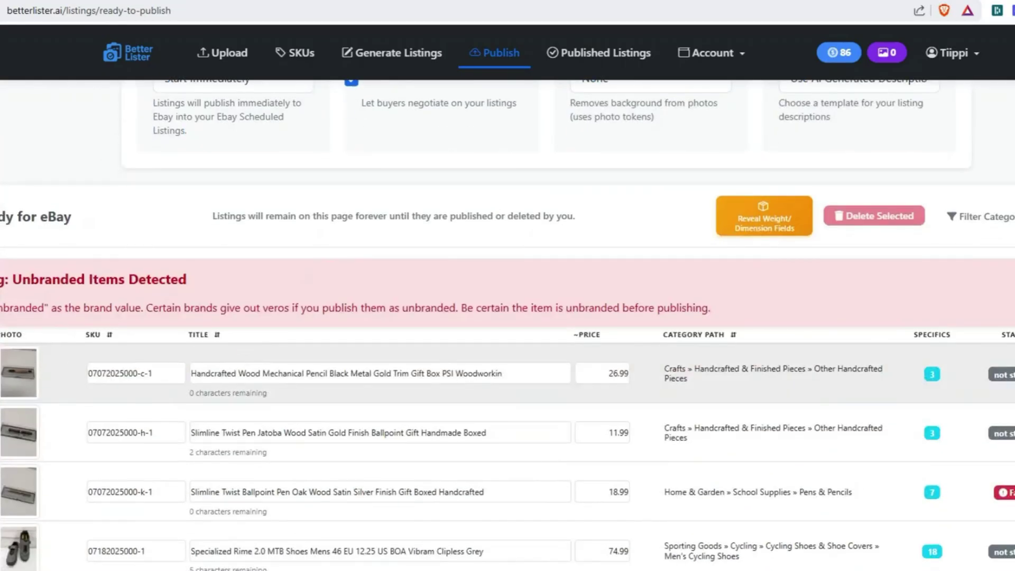
scroll(618, 274, up, 3)
click(752, 501)
scroll(449, 331, down, 3)
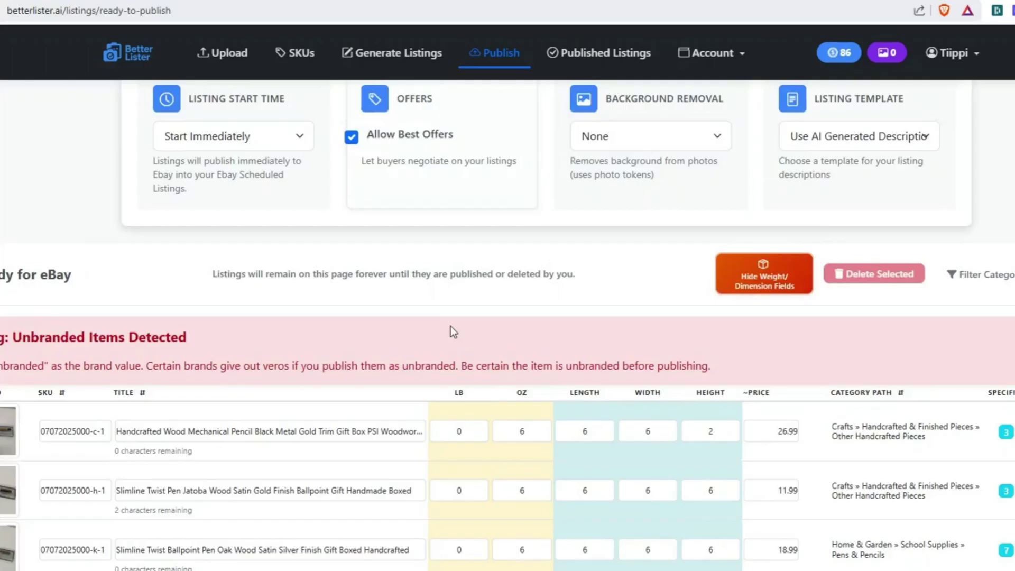
scroll(415, 340, down, 1)
scroll(420, 376, down, 5)
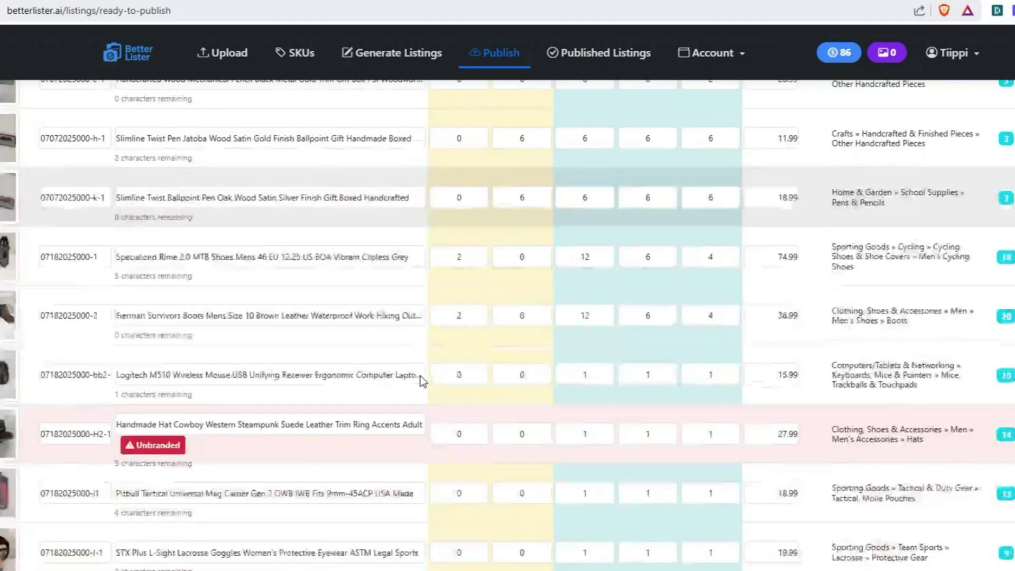
scroll(180, 296, up, 1)
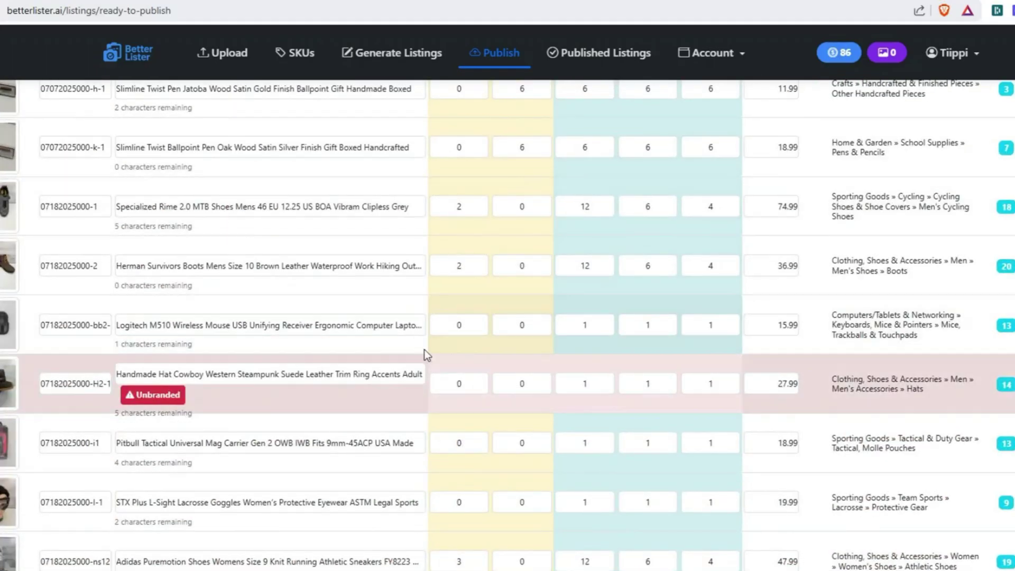
Enter 12 in the Handmade Hat's OZ weight field
click(522, 383)
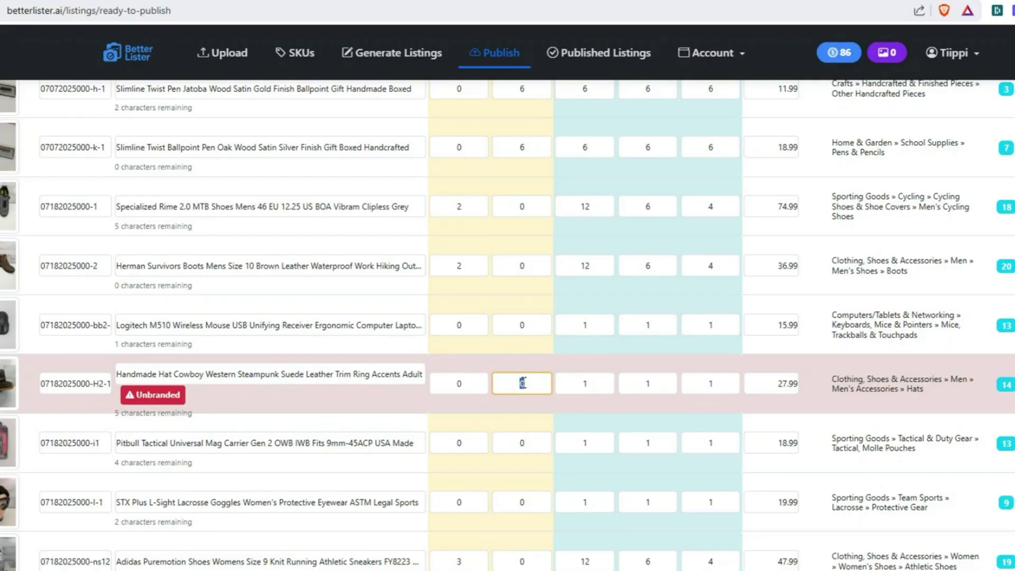
text(1)
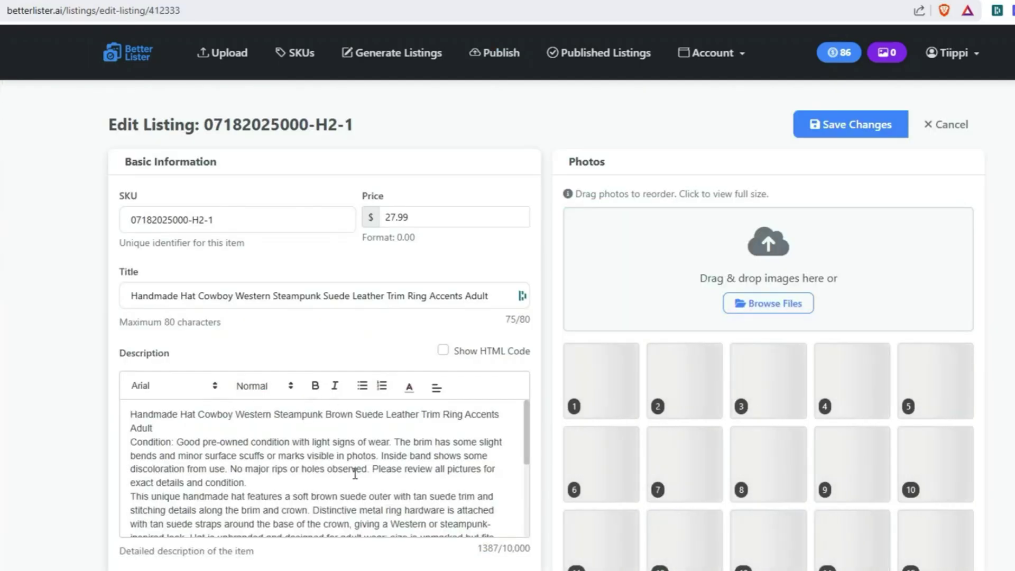
scroll(381, 475, down, 5)
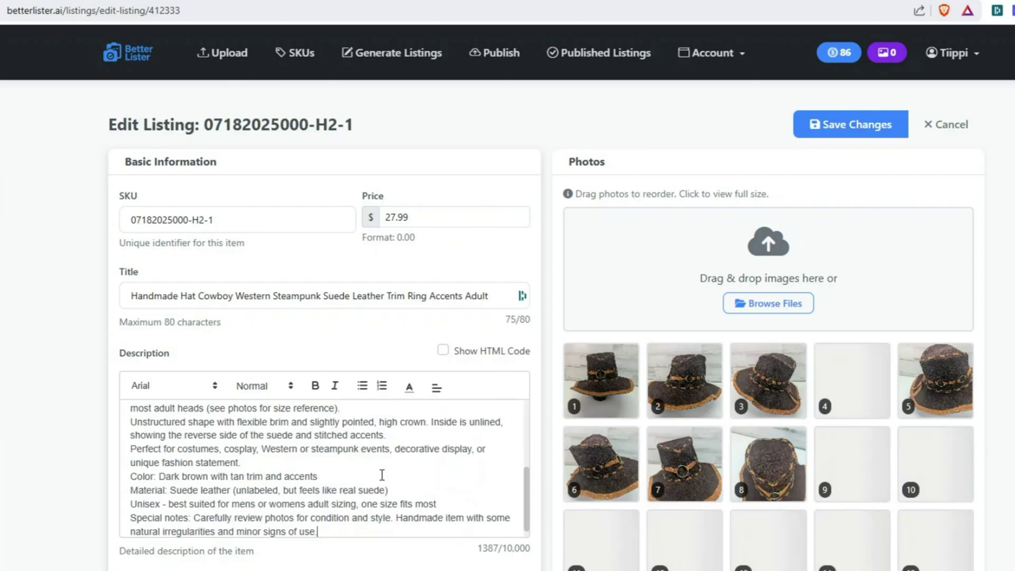
Append 'Will be shipped in a polybag.' to the hat description and save
key(Return)
key(Return)
key(Return)
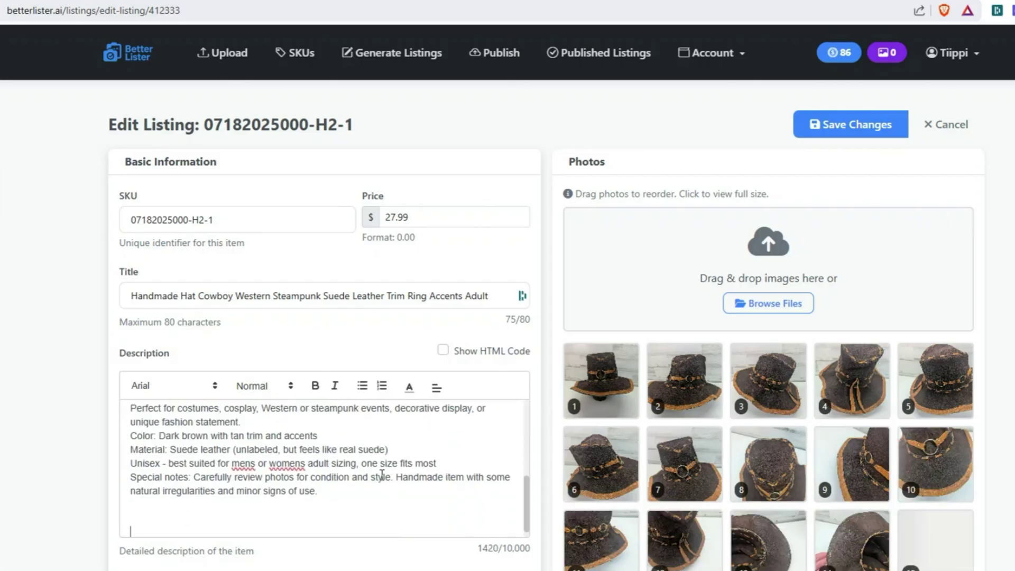
text(wql)
key(BackSpace)
key(BackSpace)
key(BackSpace)
text(wiL)
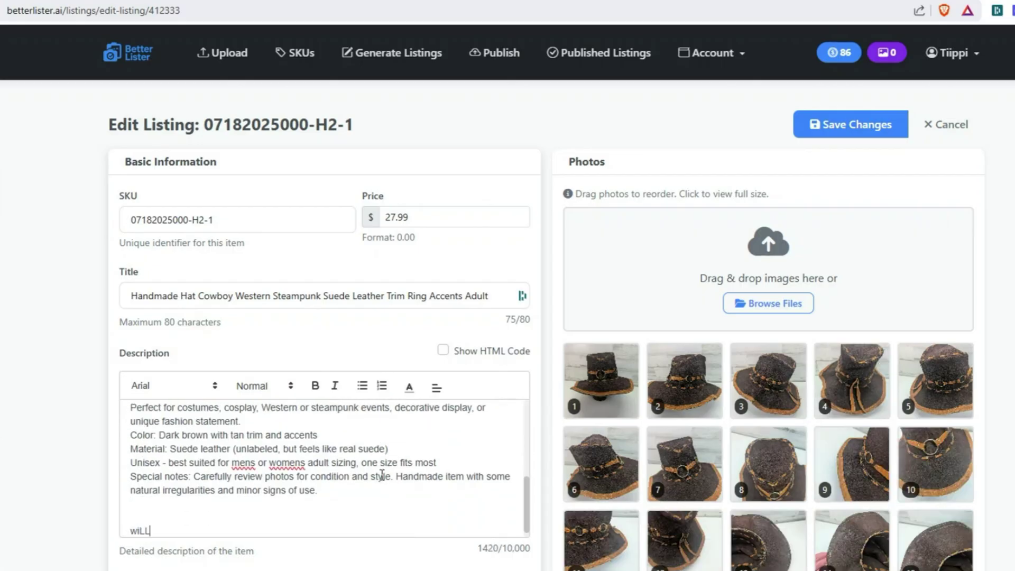
text(L)
key(BackSpace)
key(BackSpace)
key(BackSpace)
key(Caps_Lock)
key(BackSpace)
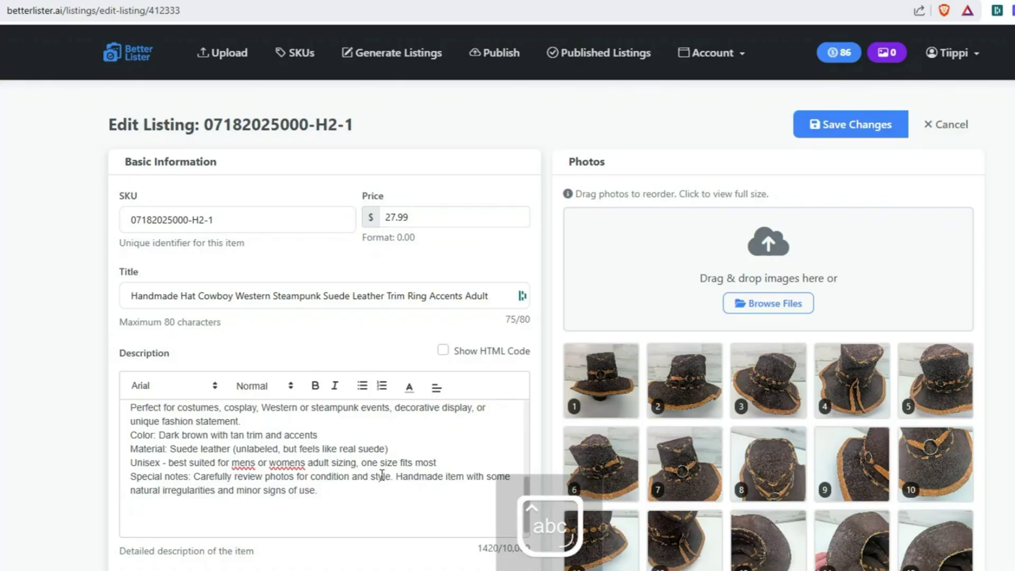
text(Will be shipped in)
text(a polybag.)
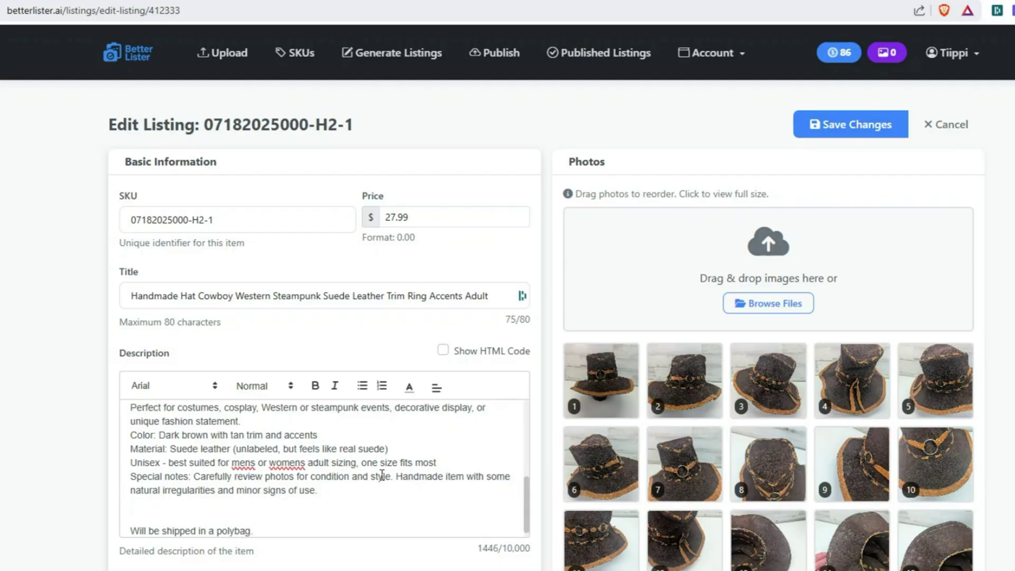
scroll(382, 476, down, 1)
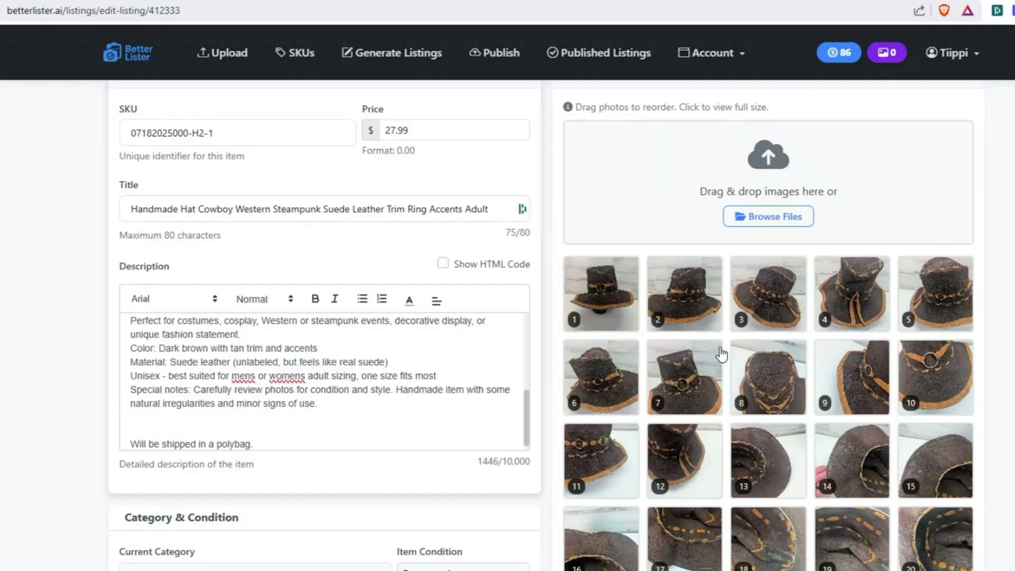
scroll(838, 227, down, 5)
scroll(838, 227, up, 5)
scroll(852, 203, up, 1)
click(848, 123)
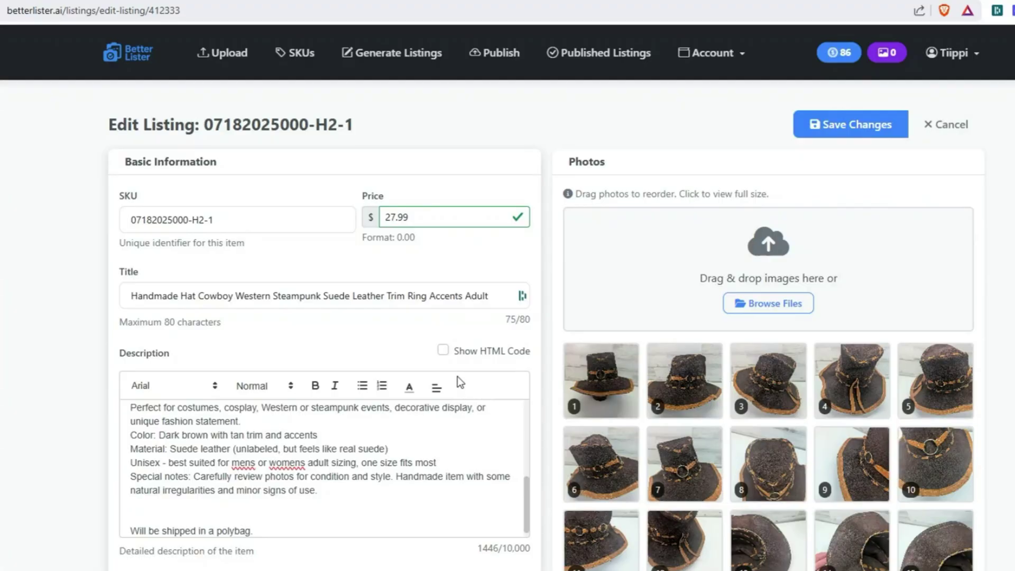
scroll(437, 428, down, 2)
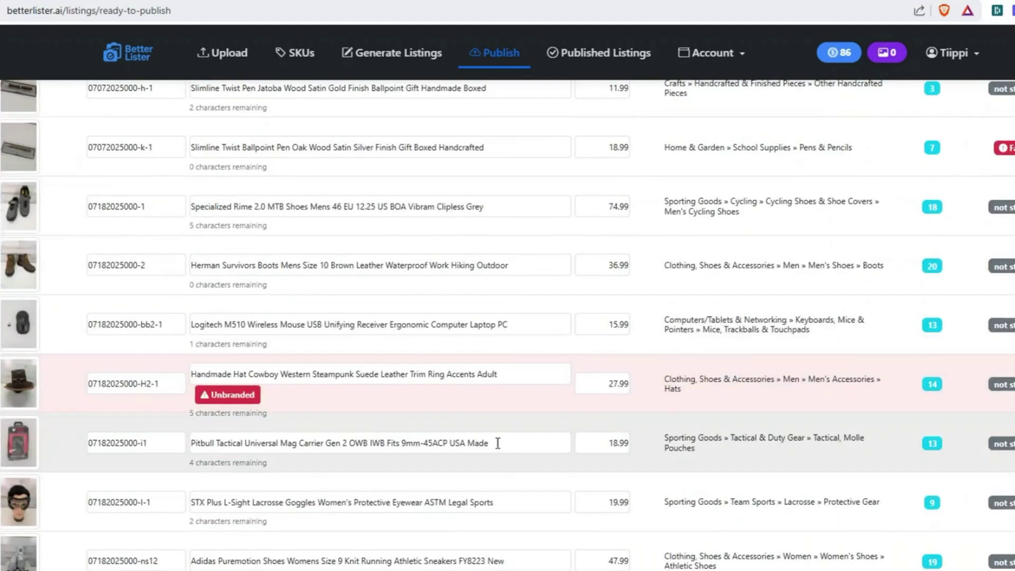
scroll(935, 291, up, 4)
scroll(729, 242, up, 2)
Enter 6×6×6 box dimensions for the hat, plus weight and 6×6×6 for the Pitbull carrier
click(757, 286)
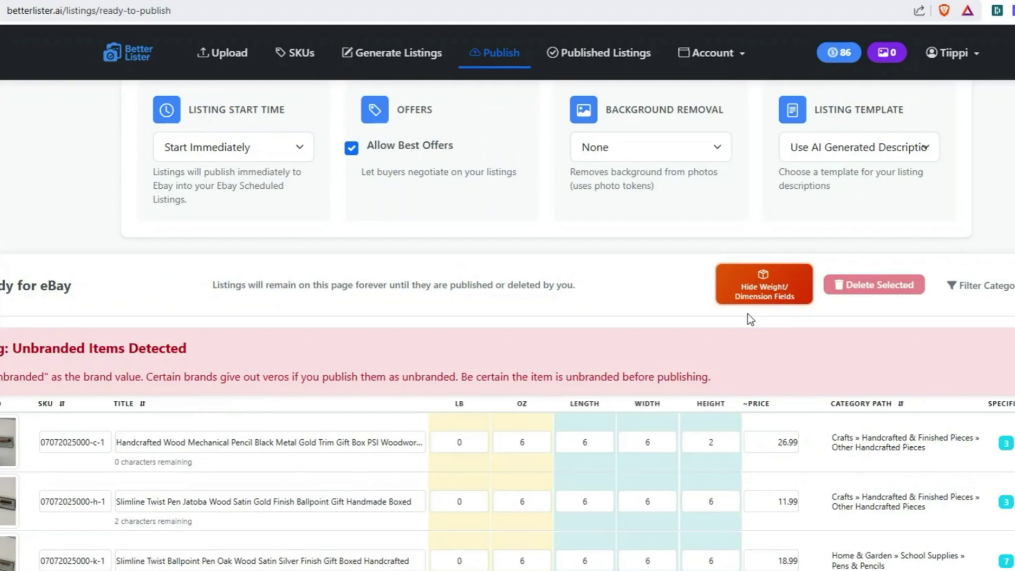
scroll(747, 314, down, 5)
scroll(624, 396, down, 2)
double_click(584, 314)
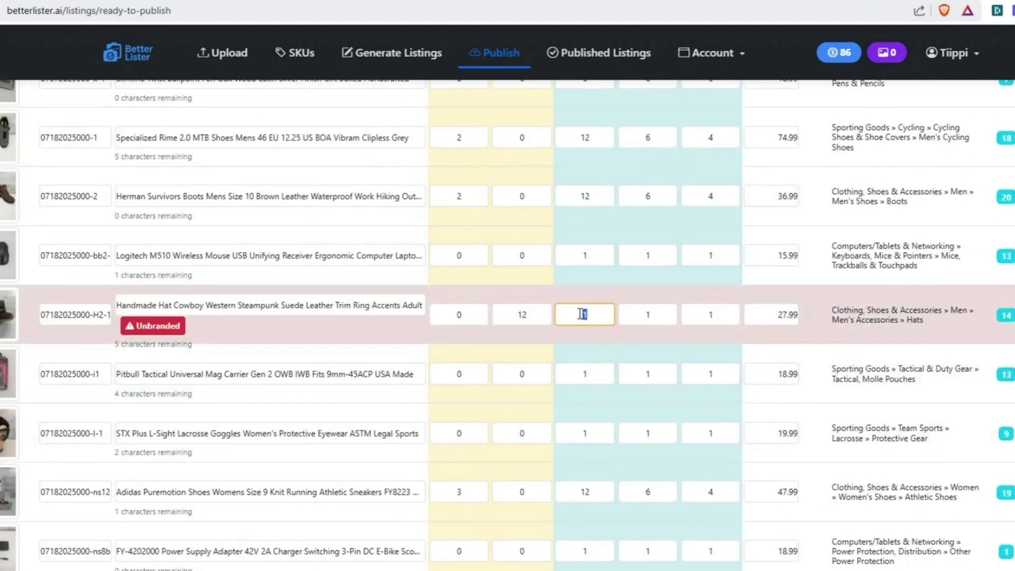
text(6)
key(Tab)
text(6)
key(Tab)
text(6)
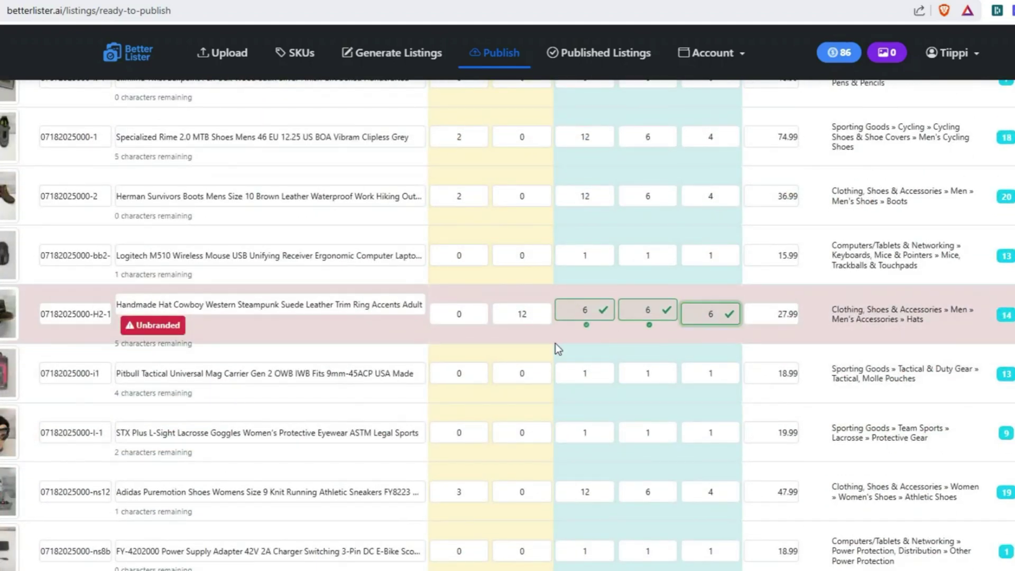
click(539, 372)
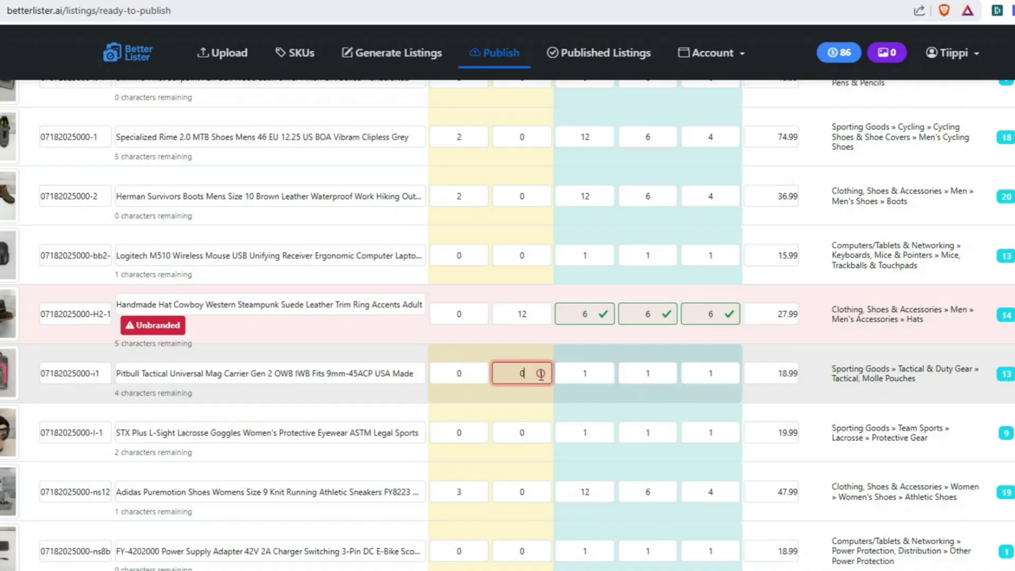
key(Tab)
text(6)
key(Tab)
text(6)
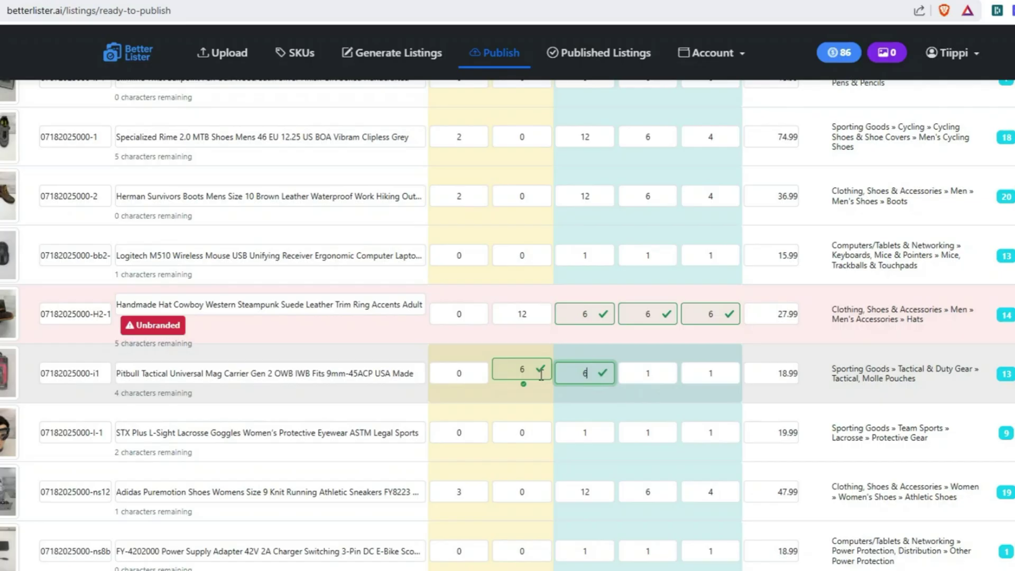
key(Tab)
text(6)
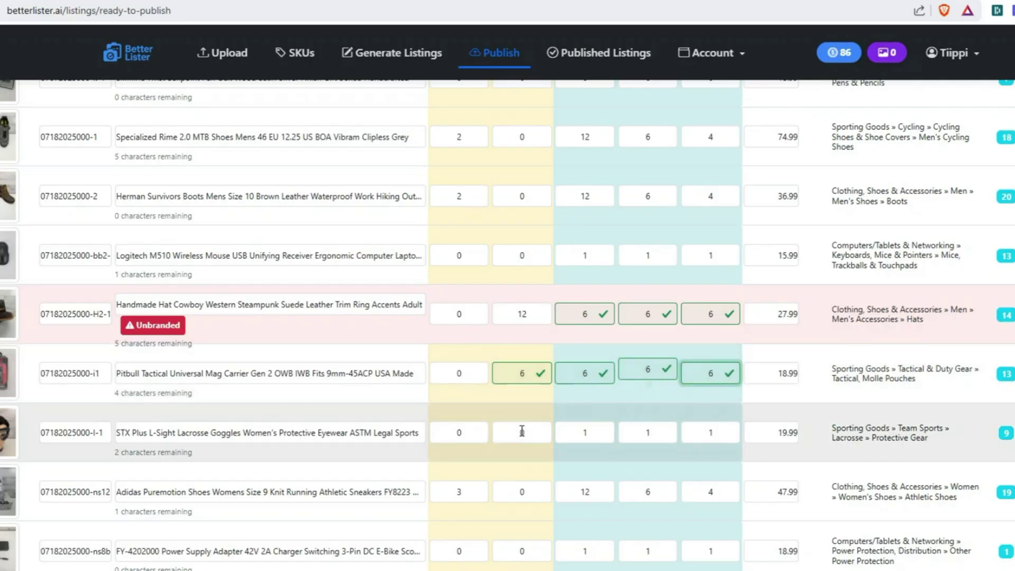
Enter the STX goggles' ounce weight and 6×6×6 box dimensions
click(523, 432)
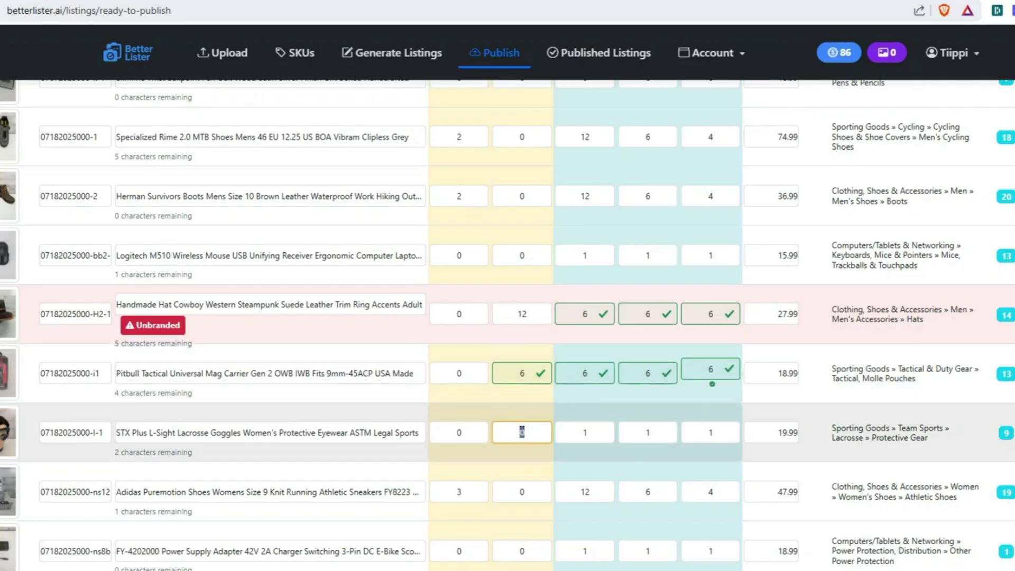
text(12)
key(Tab)
text(6)
key(Tab)
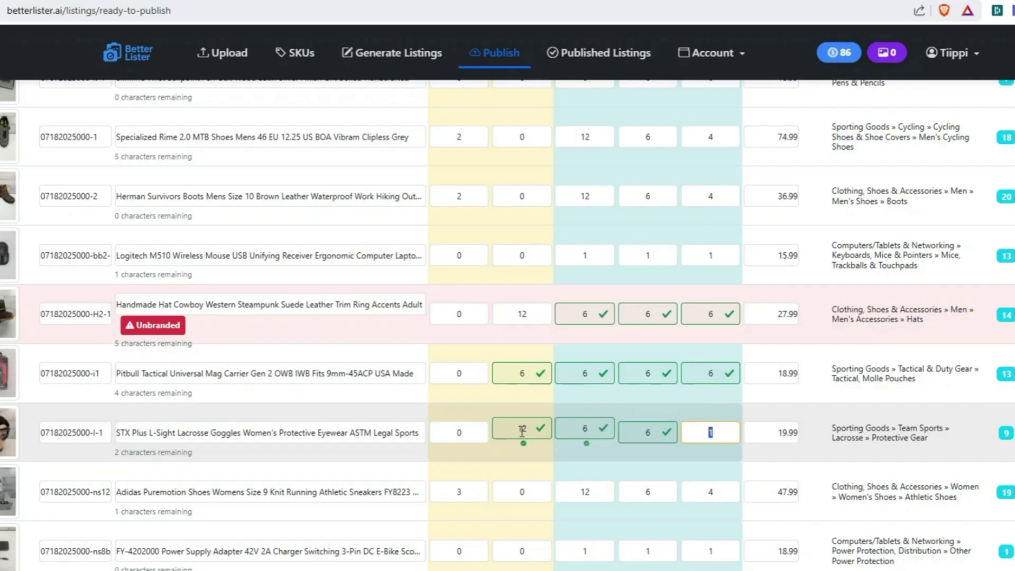
text(6)
key(Tab)
text(6)
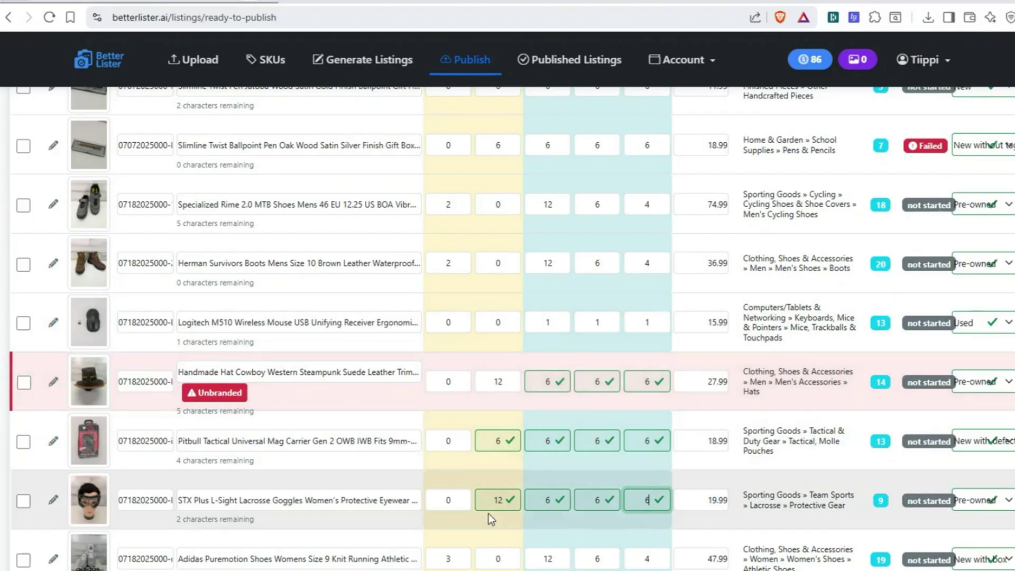
scroll(490, 519, down, 1)
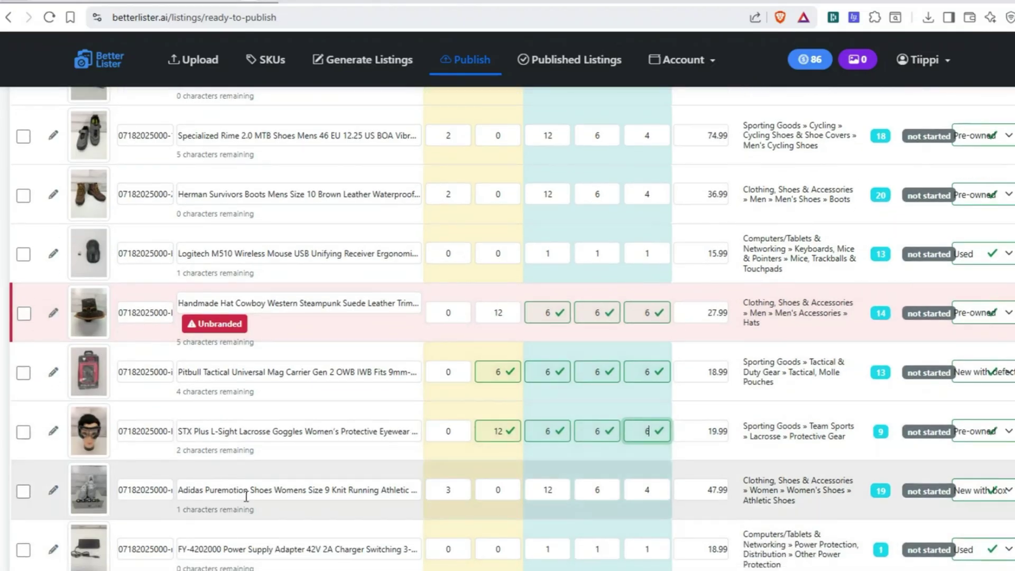
scroll(381, 495, down, 4)
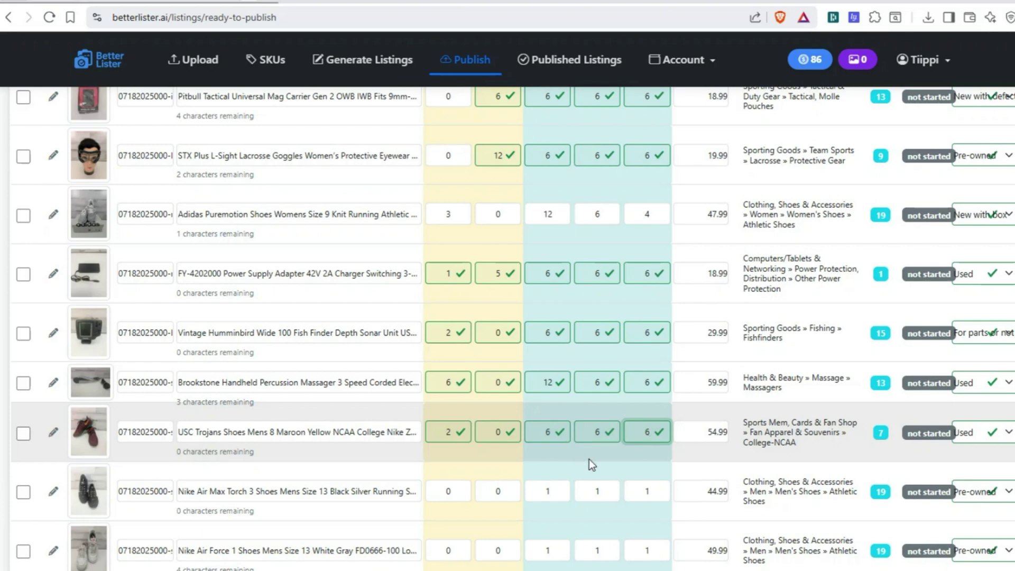
Enter weights and 6×6×6 box dimensions for the Nike Air Max and Air Force 1
click(449, 492)
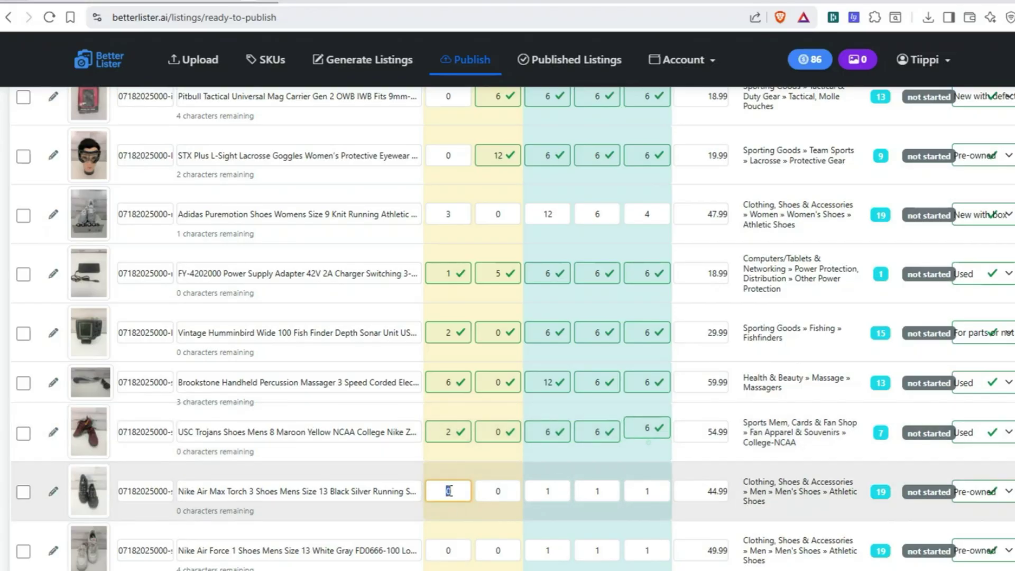
text(3)
key(Tab)
key(Tab)
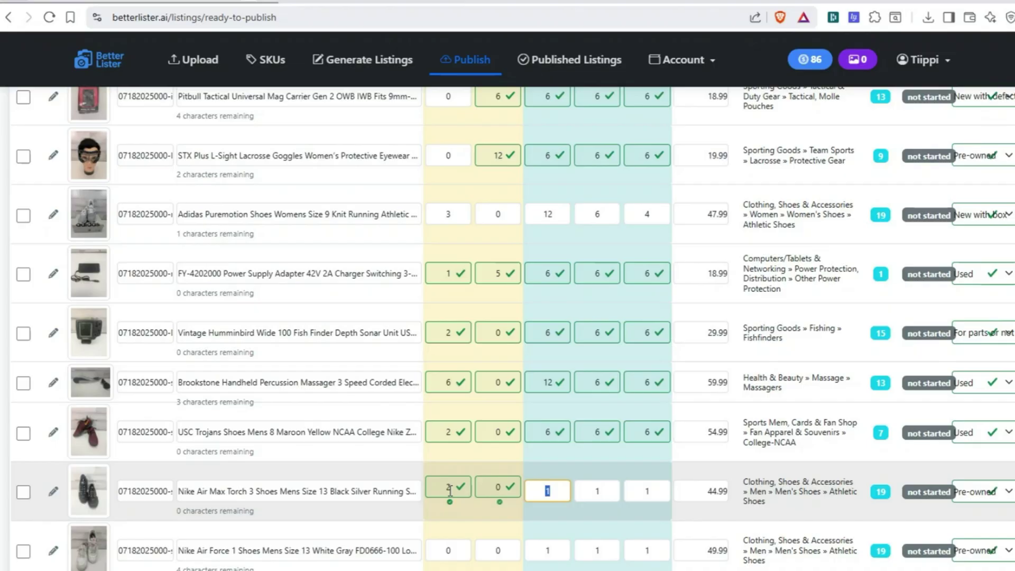
text(6)
key(Tab)
text(6)
key(Tab)
text(6)
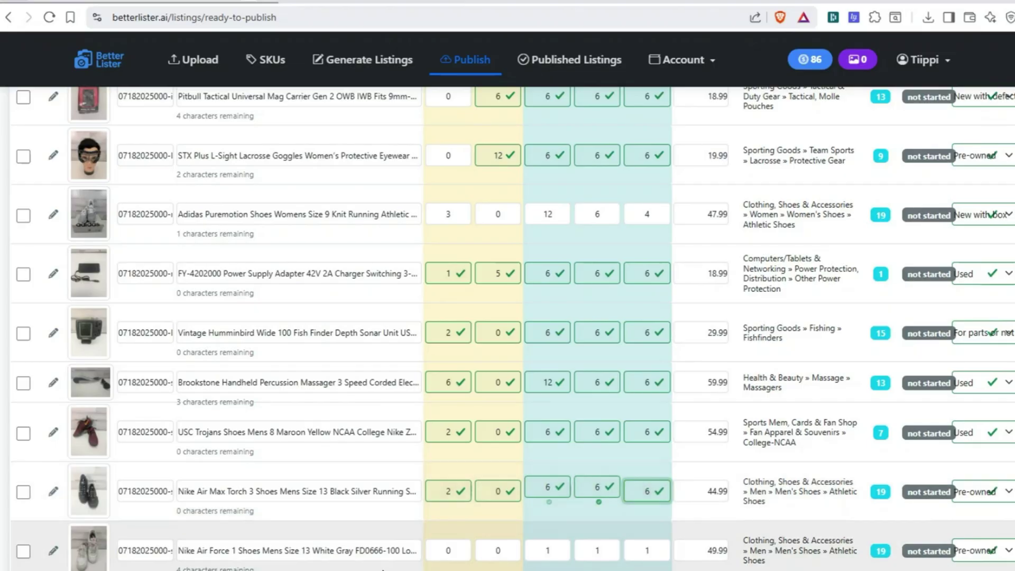
click(449, 550)
text(2)
key(Tab)
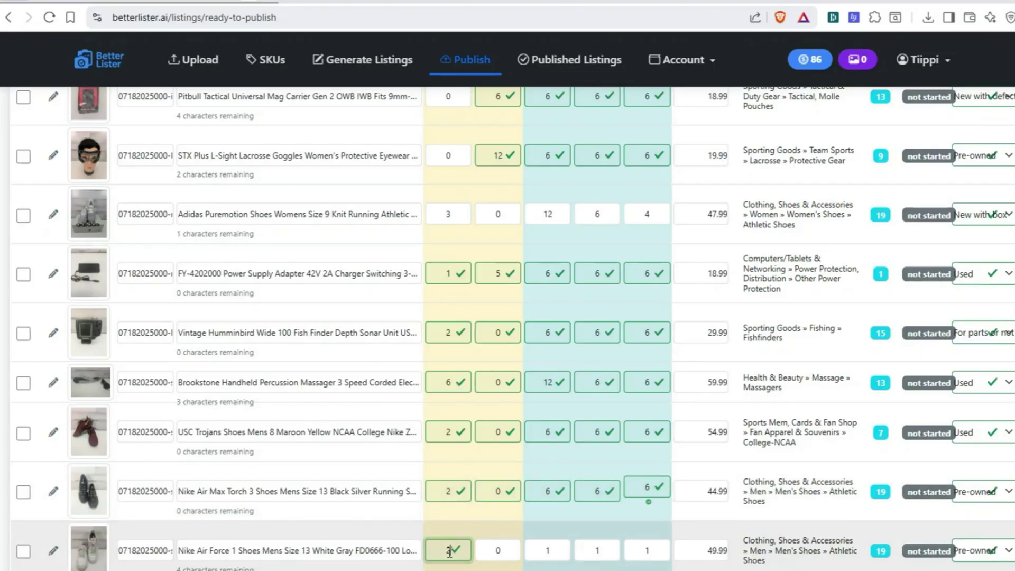
key(Tab)
text(6)
key(Tab)
text(6)
key(Tab)
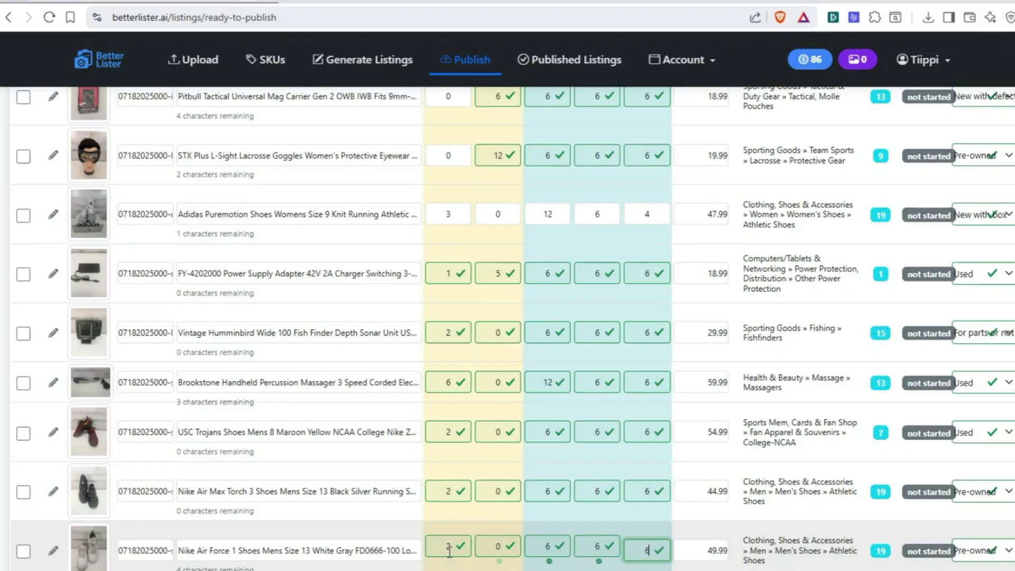
scroll(545, 555, up, 2)
scroll(544, 555, up, 3)
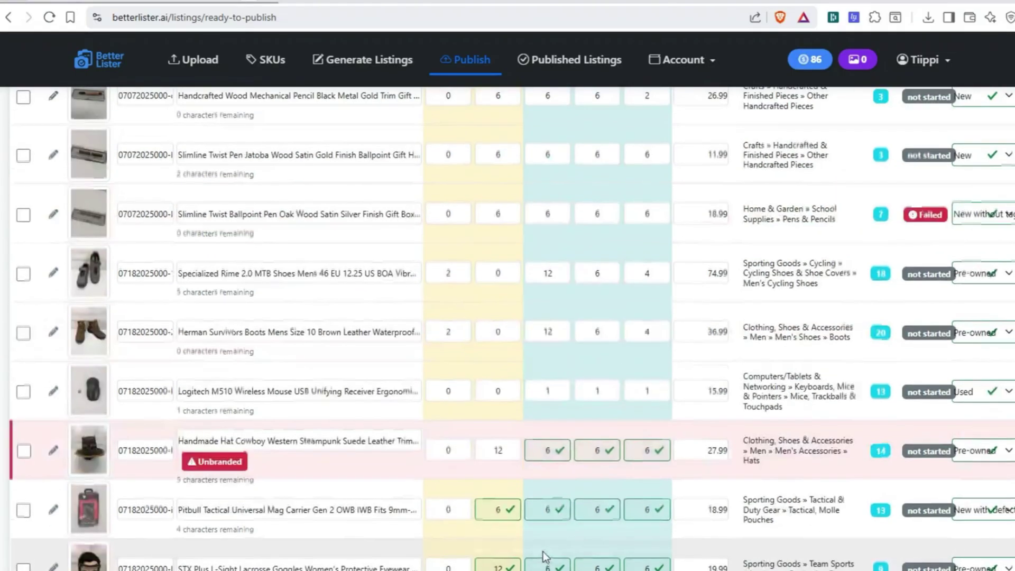
scroll(521, 503, up, 2)
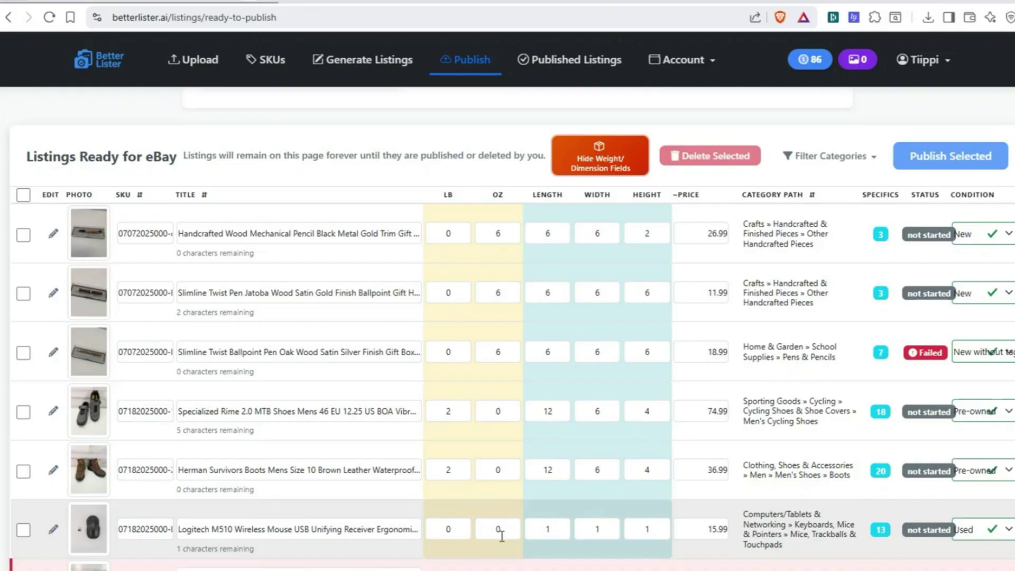
Fill the Logitech mouse row with OZ 6 and Length, Width, Height 6
double_click(499, 533)
text(6)
key(Tab)
key(Tab)
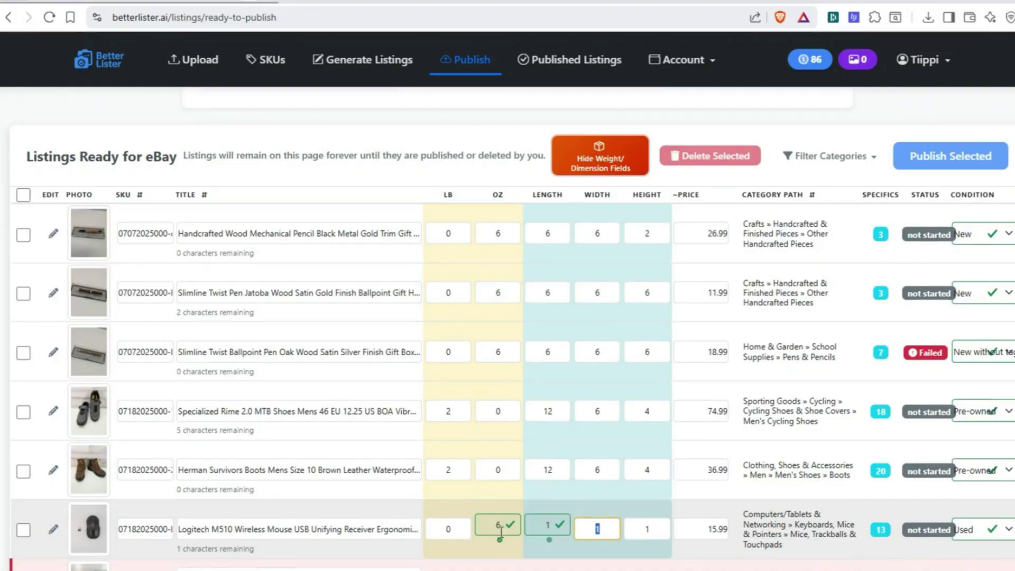
text(6)
key(Tab)
text(6)
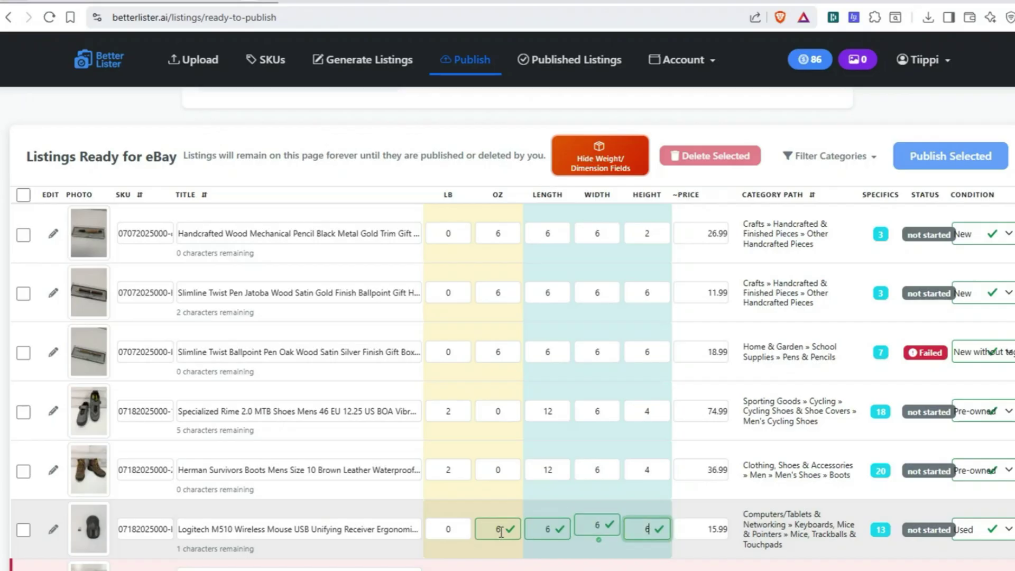
scroll(567, 480, down, 2)
scroll(586, 481, down, 1)
scroll(586, 481, down, 1)
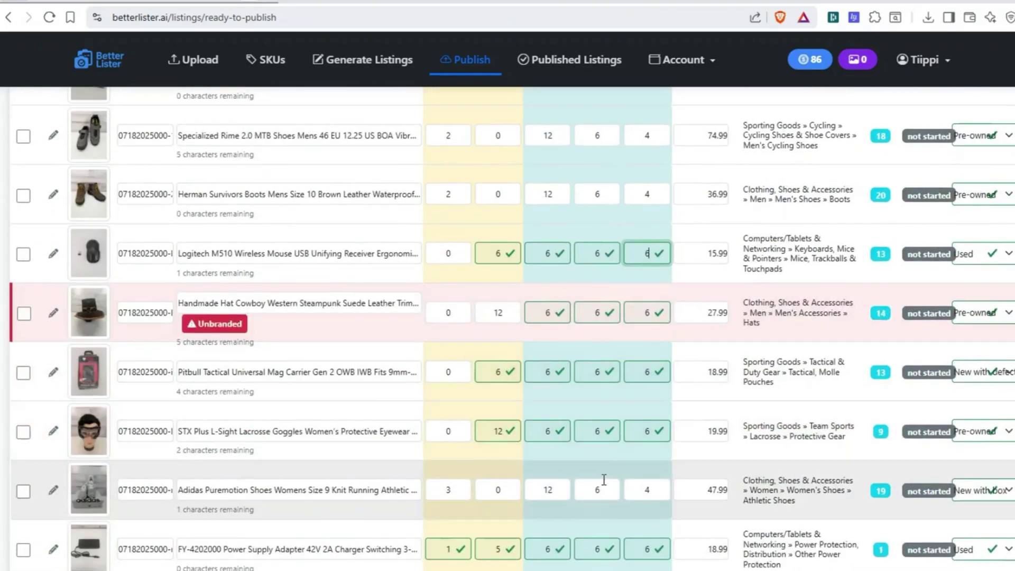
scroll(593, 470, down, 2)
scroll(592, 465, down, 4)
scroll(595, 464, up, 7)
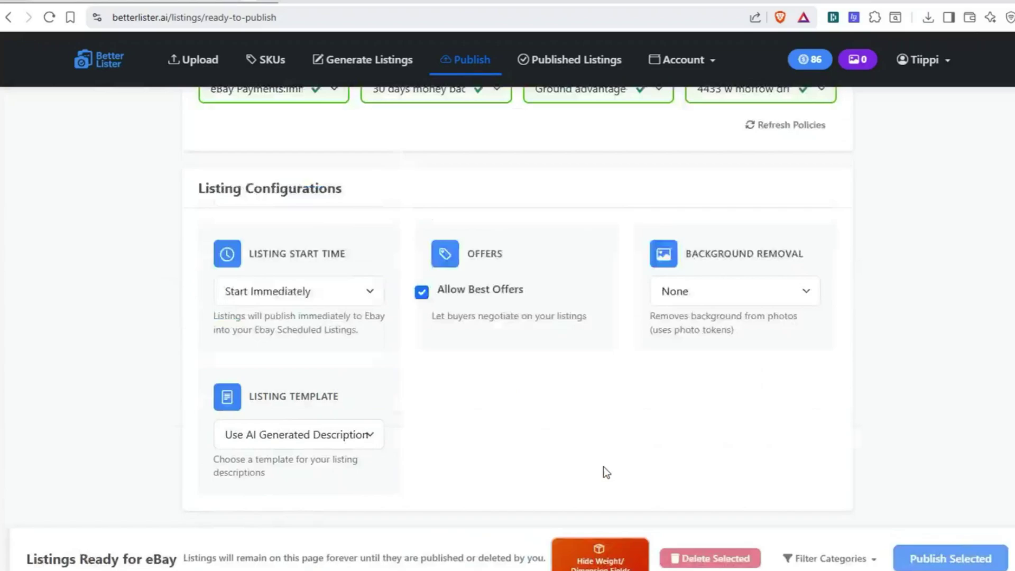
scroll(604, 472, up, 2)
scroll(616, 465, down, 5)
scroll(616, 437, up, 2)
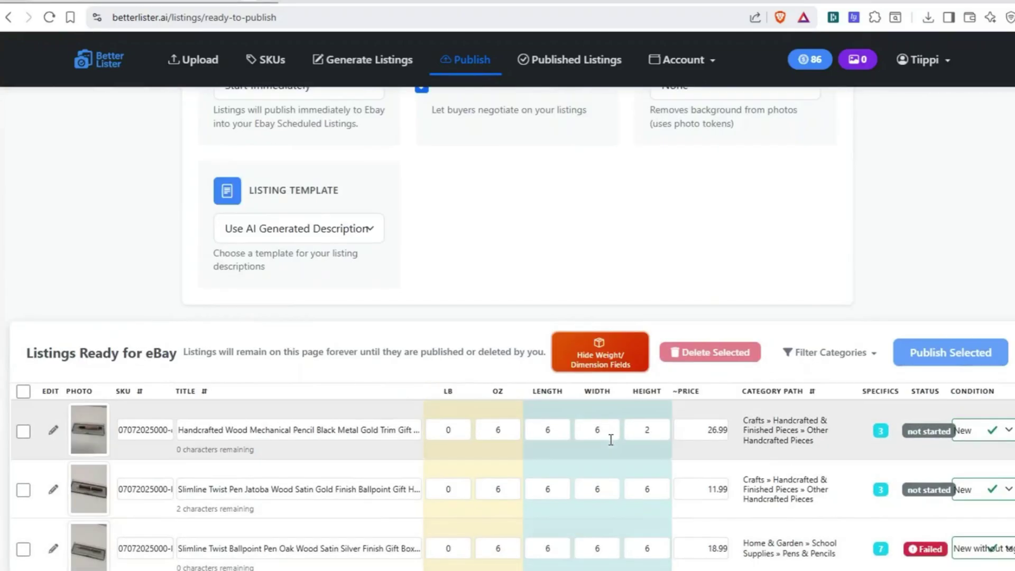
Publish the Handmade Hat, Pitbull carrier, Brookstone massager, Nike Air Max Torch 3 and Air Force 1 listings to eBay
click(611, 343)
scroll(695, 379, down, 3)
scroll(31, 420, down, 1)
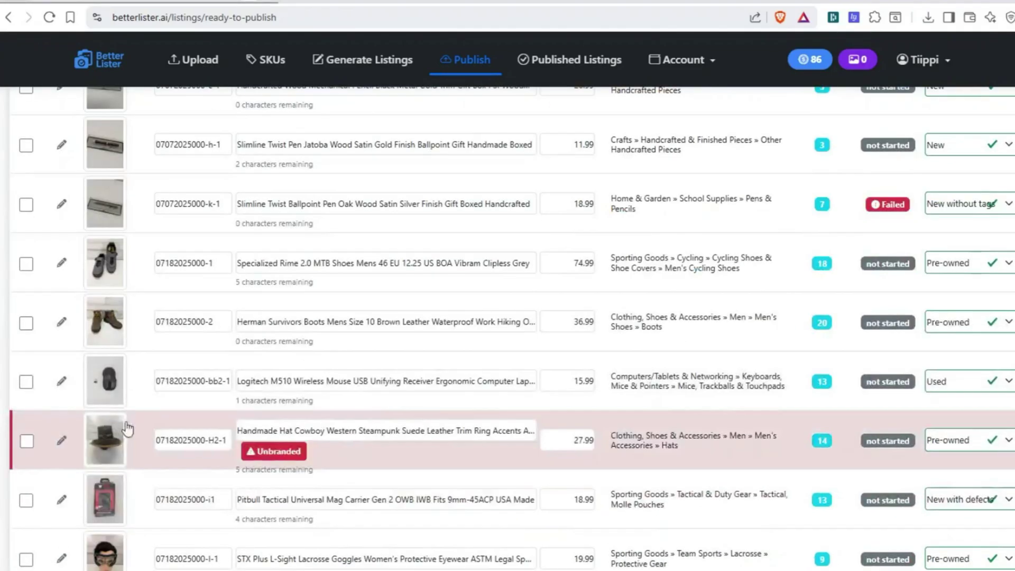
click(26, 440)
scroll(25, 441, down, 1)
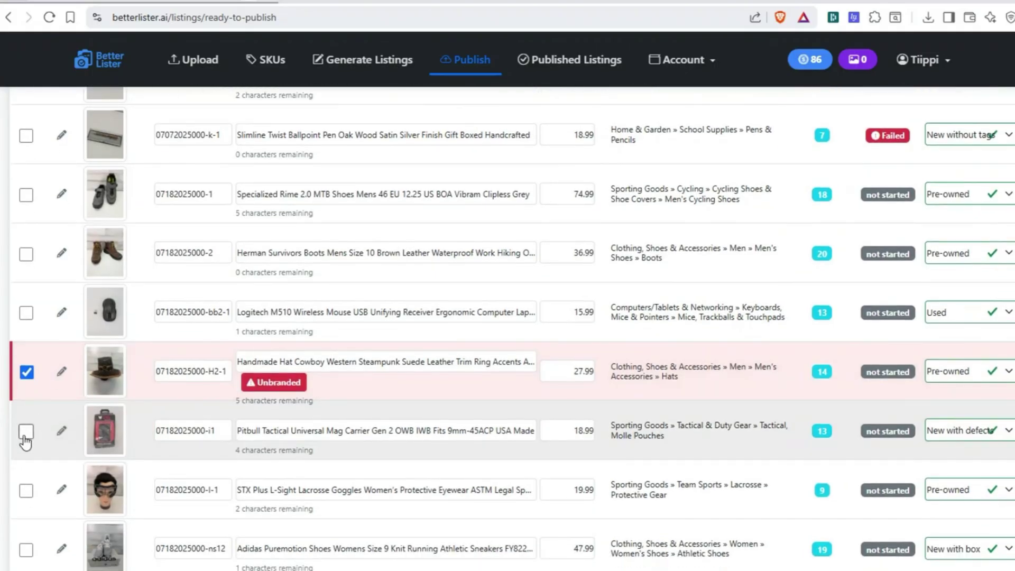
click(25, 433)
scroll(30, 501, down, 2)
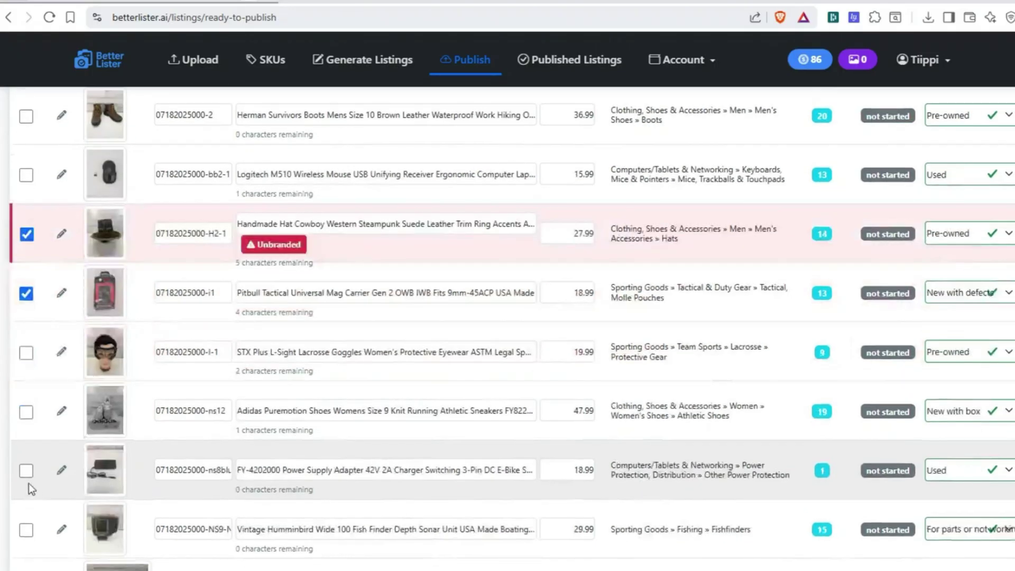
scroll(29, 485, down, 1)
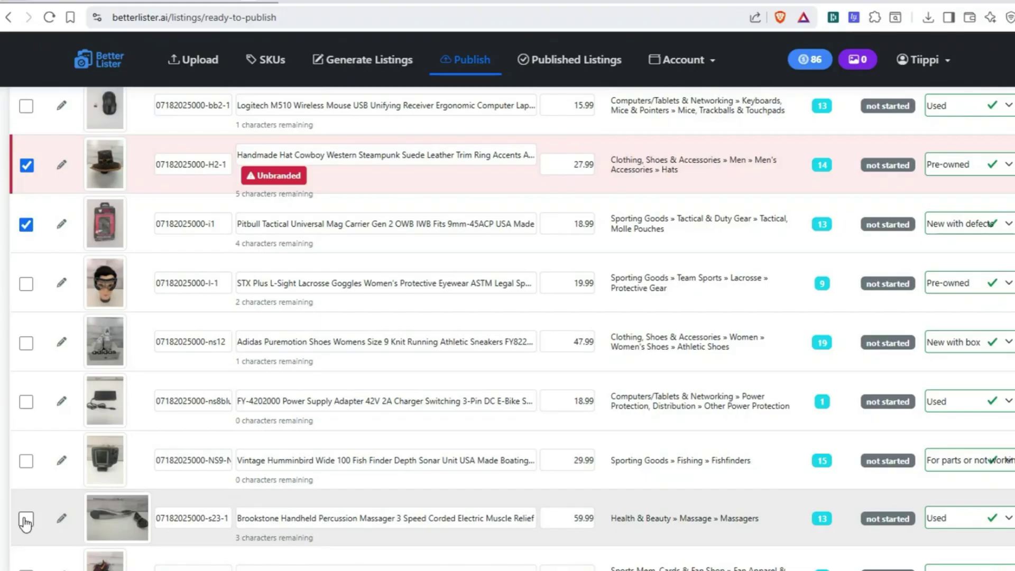
click(26, 522)
scroll(32, 500, down, 3)
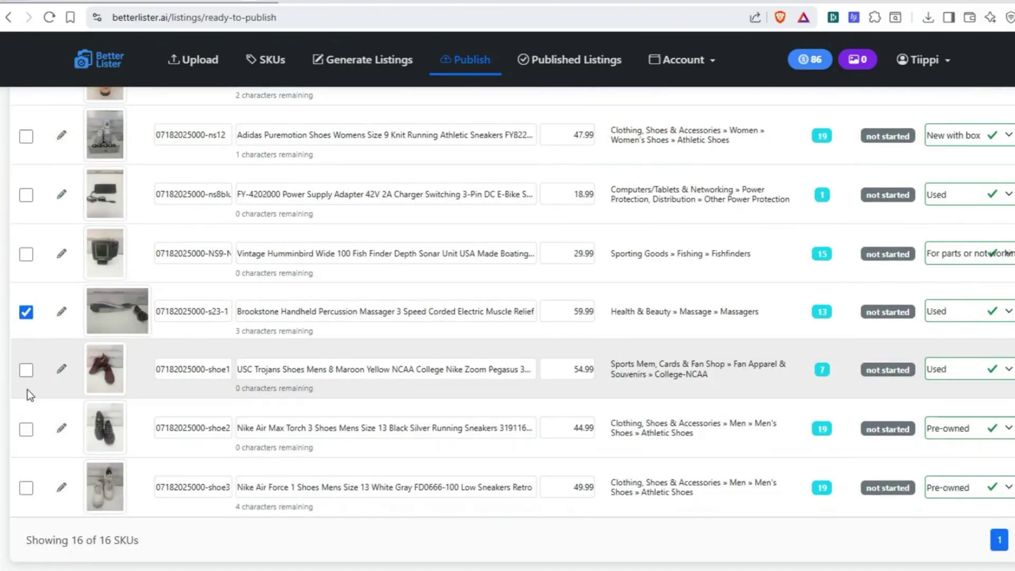
click(26, 428)
click(26, 488)
scroll(397, 429, up, 6)
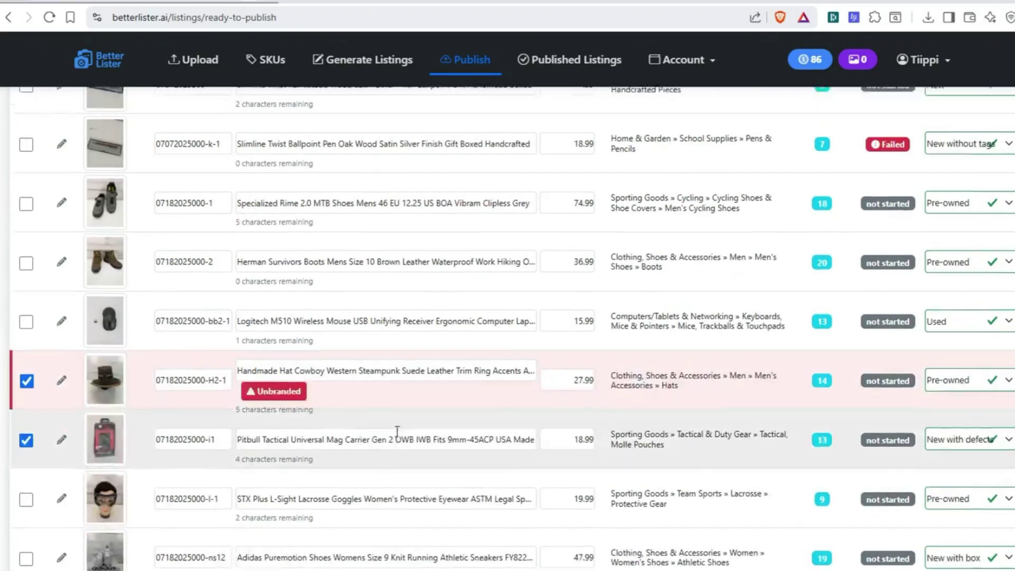
scroll(400, 428, up, 7)
scroll(412, 420, up, 1)
scroll(424, 400, down, 4)
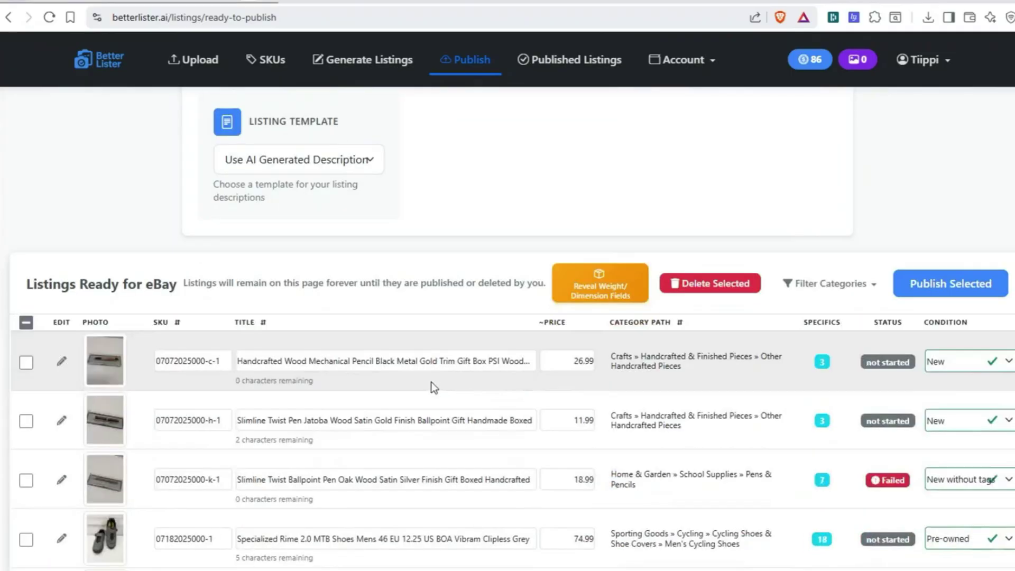
click(909, 300)
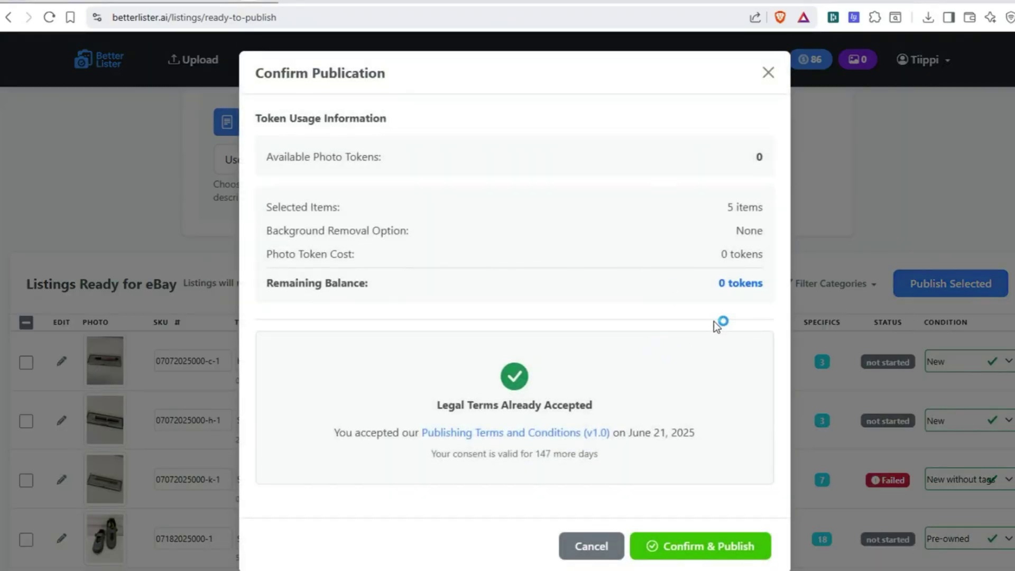
click(661, 547)
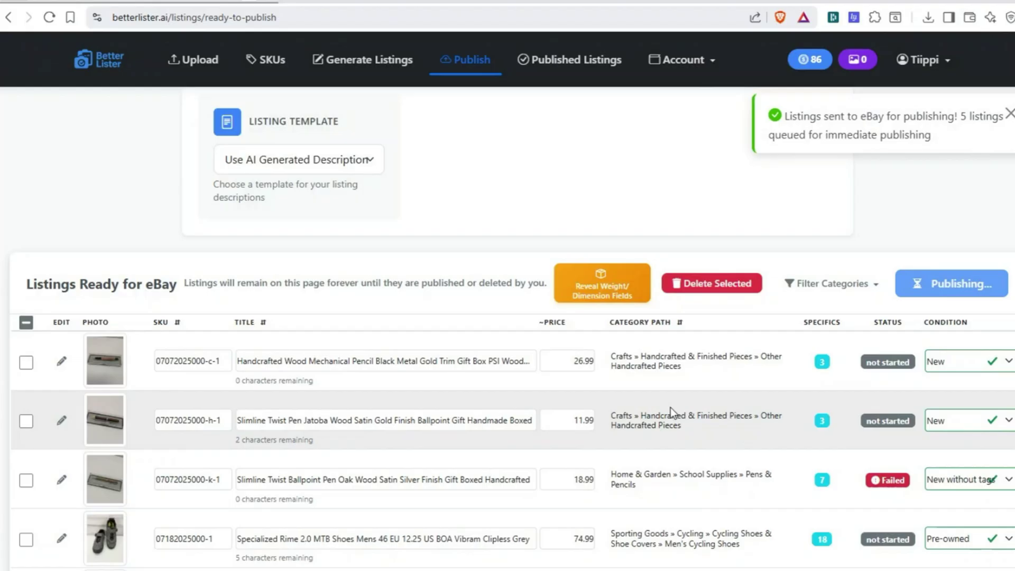